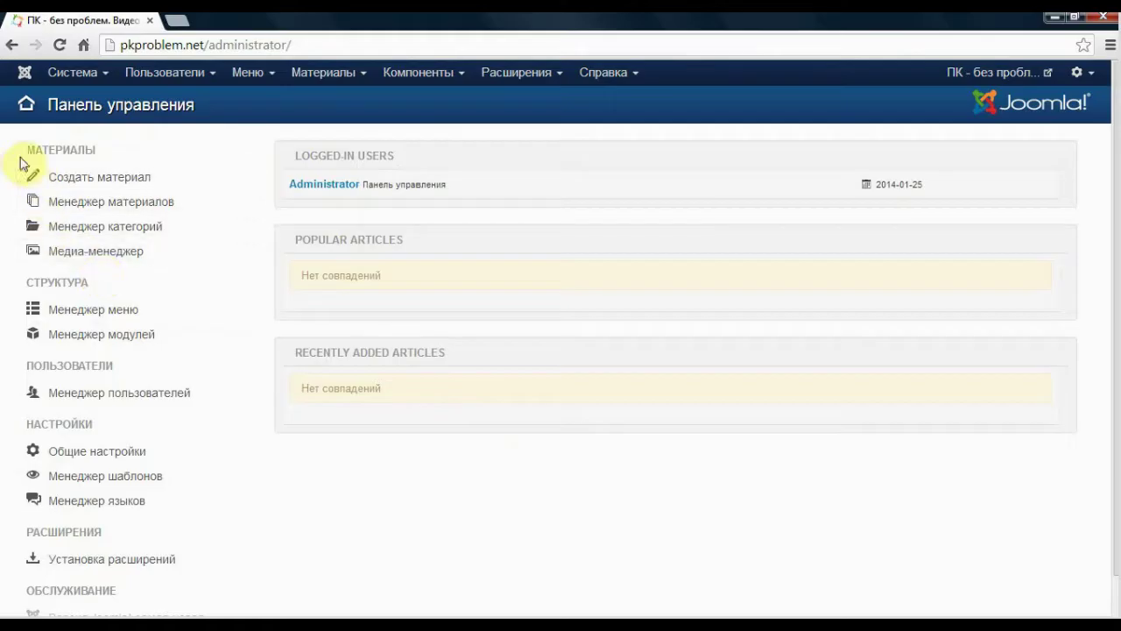
Open the article manager (Менеджер материалов) and start creating a new article
left_click_drag(19, 158, 118, 149)
left_click(105, 163)
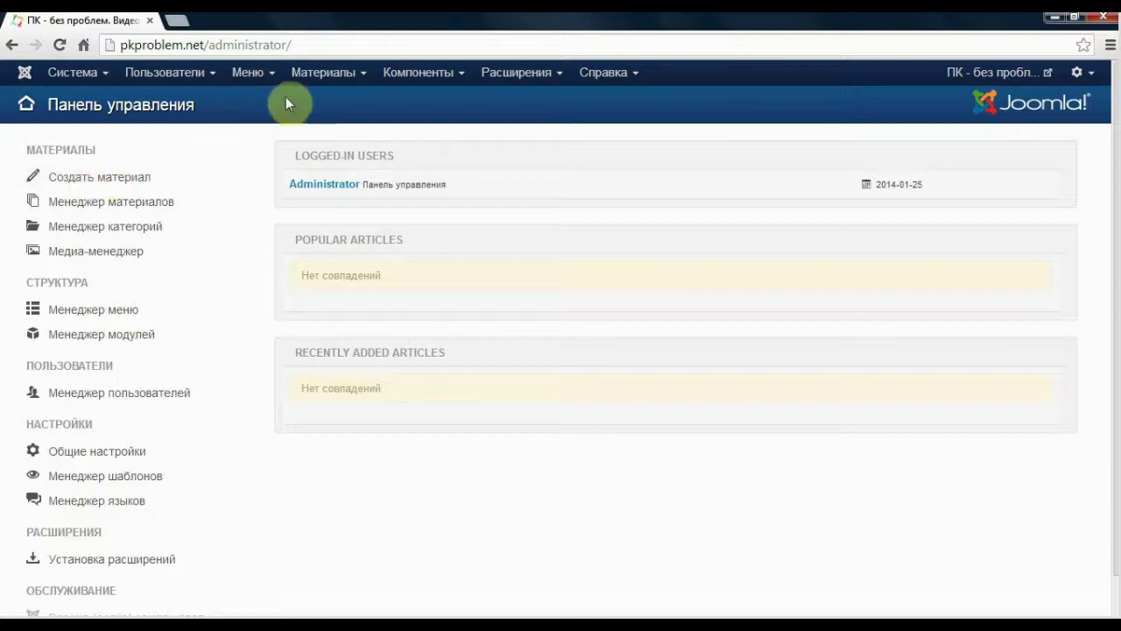
left_click(337, 83)
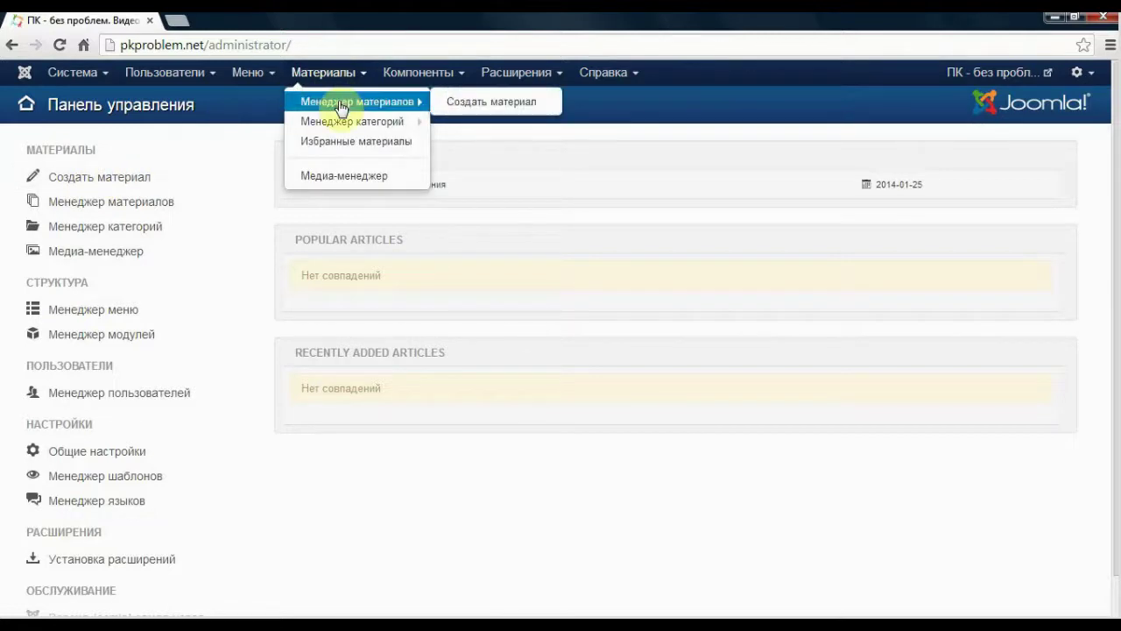
left_click(340, 103)
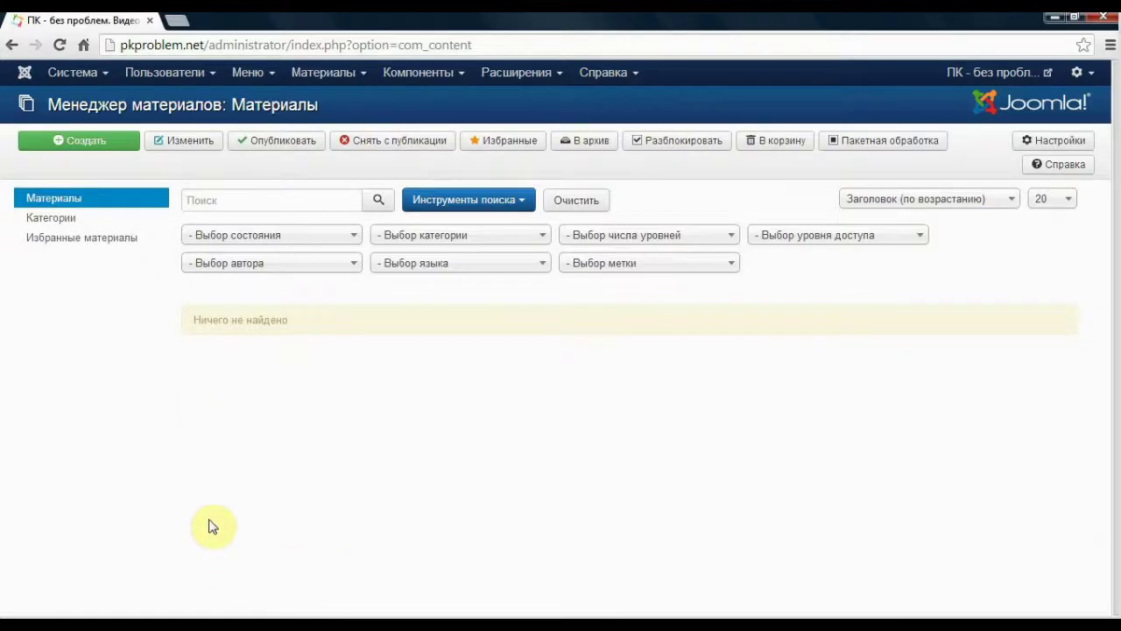
left_click(116, 152)
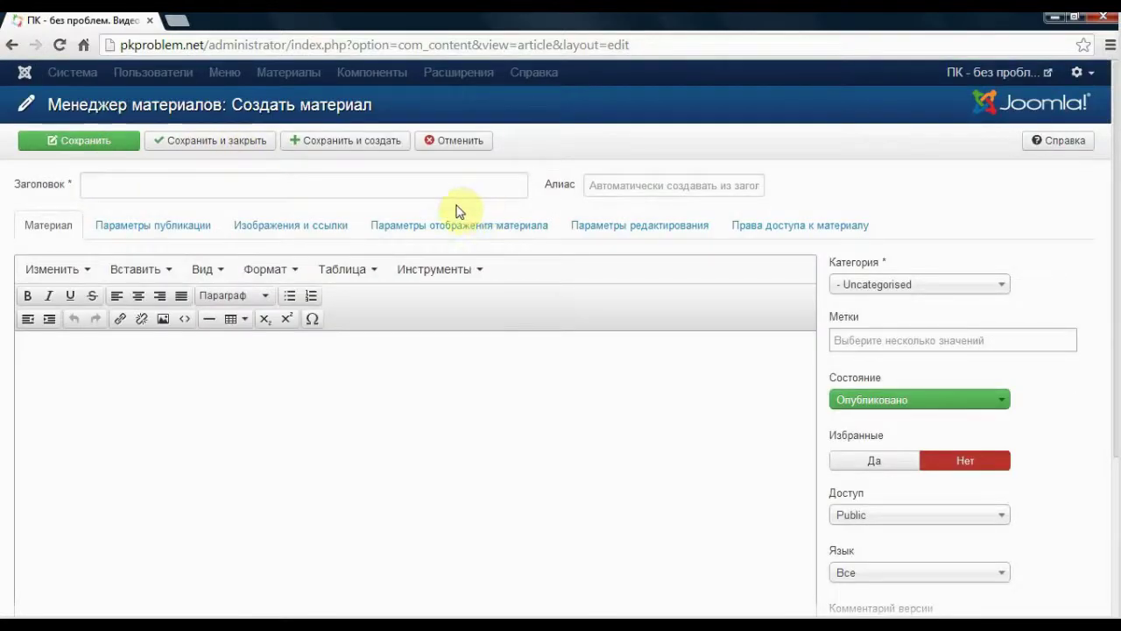
left_click(113, 367)
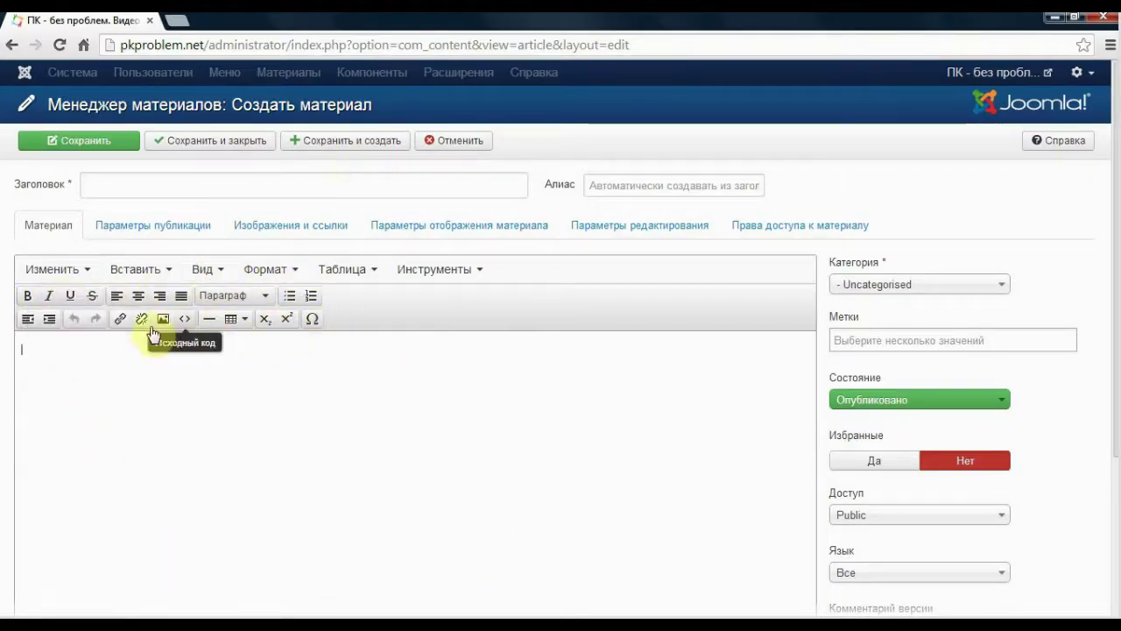
left_click(83, 269)
mouse_move(207, 275)
mouse_move(283, 276)
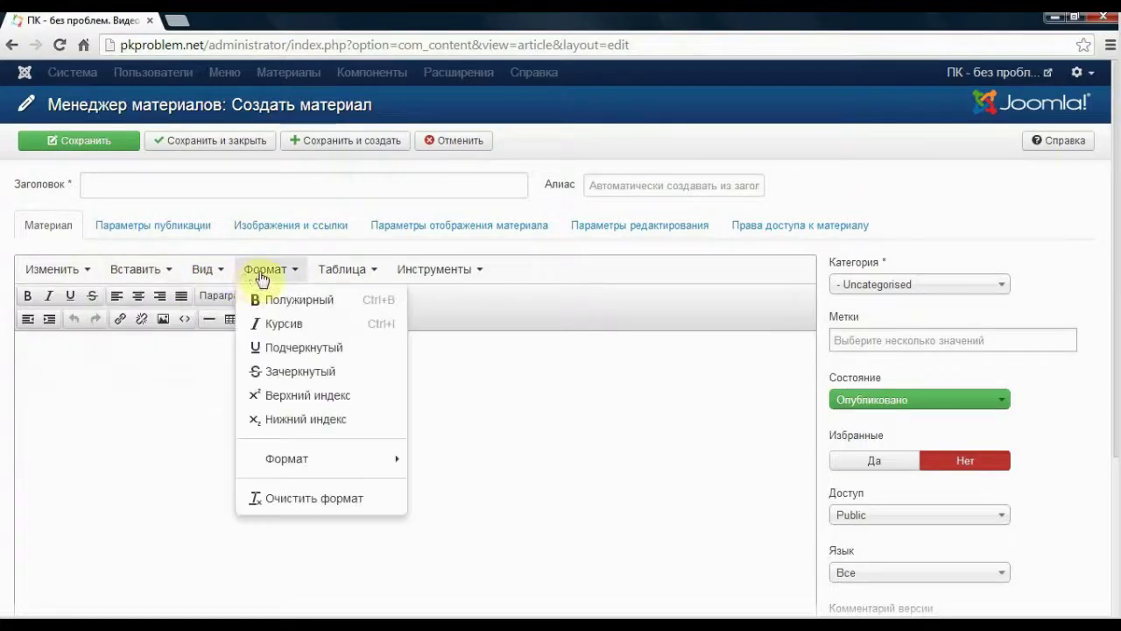
mouse_move(334, 275)
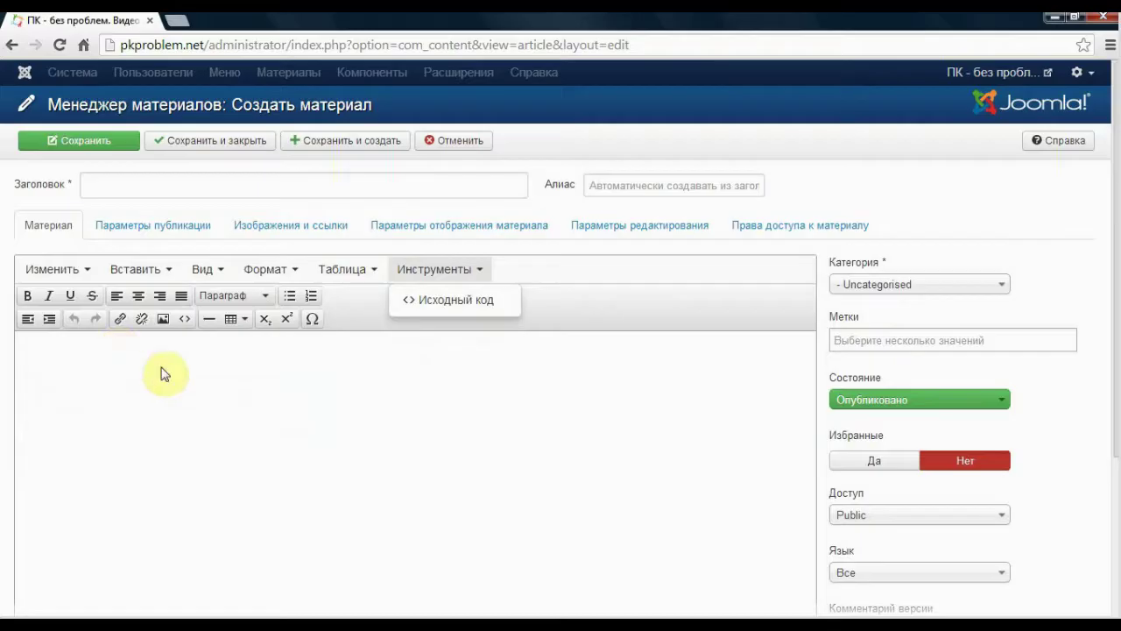
left_click(245, 371)
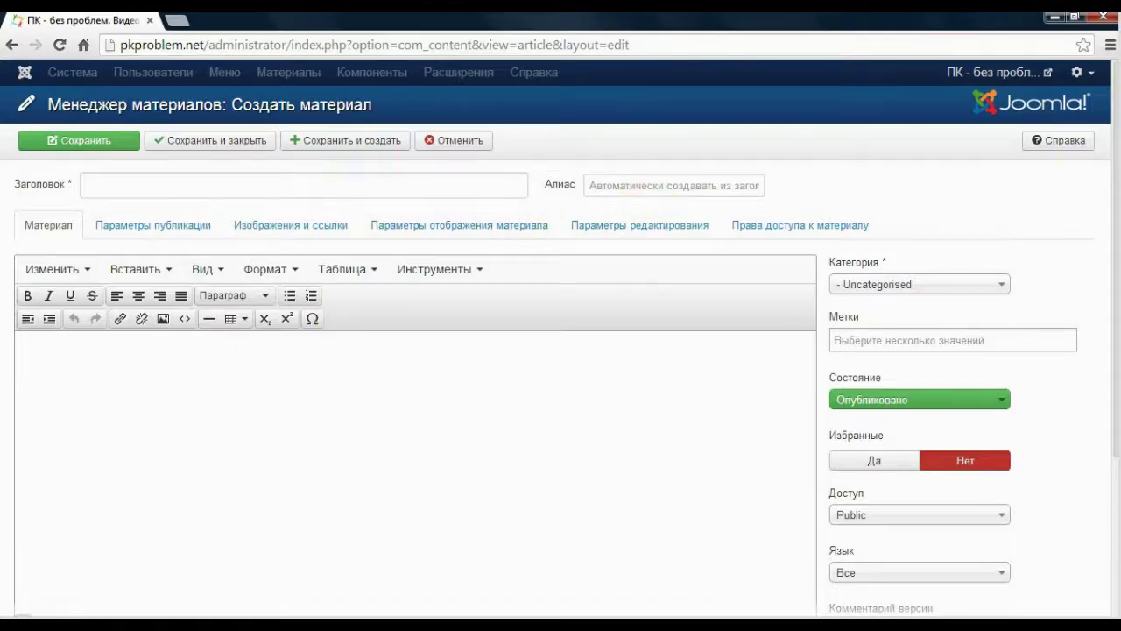
Switch to the WordPad document, copy its heading text, and set the new article's title to "Какой движок выбрать для сайта"
key("alt+Tab")
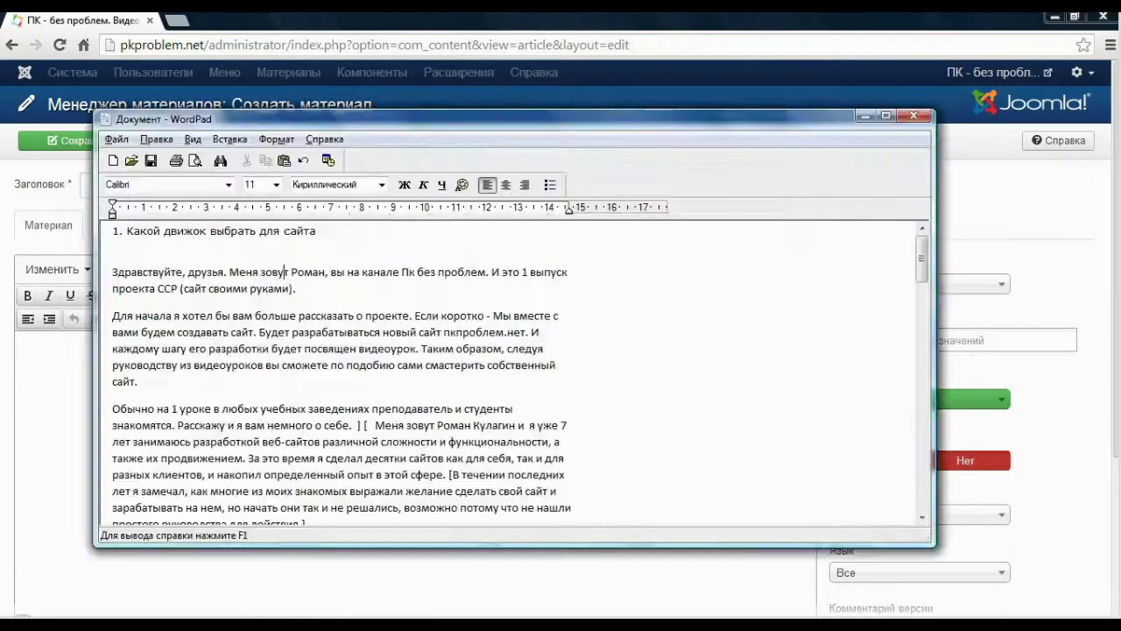
left_click_drag(343, 127, 516, 130)
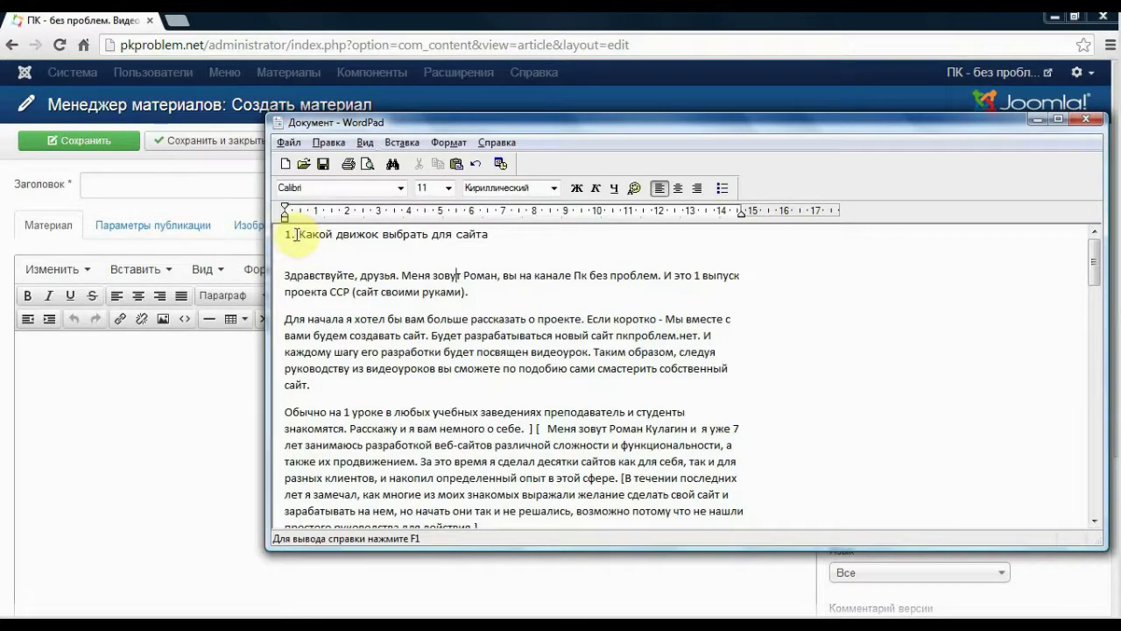
left_click_drag(298, 234, 484, 245)
key("ctrl+c")
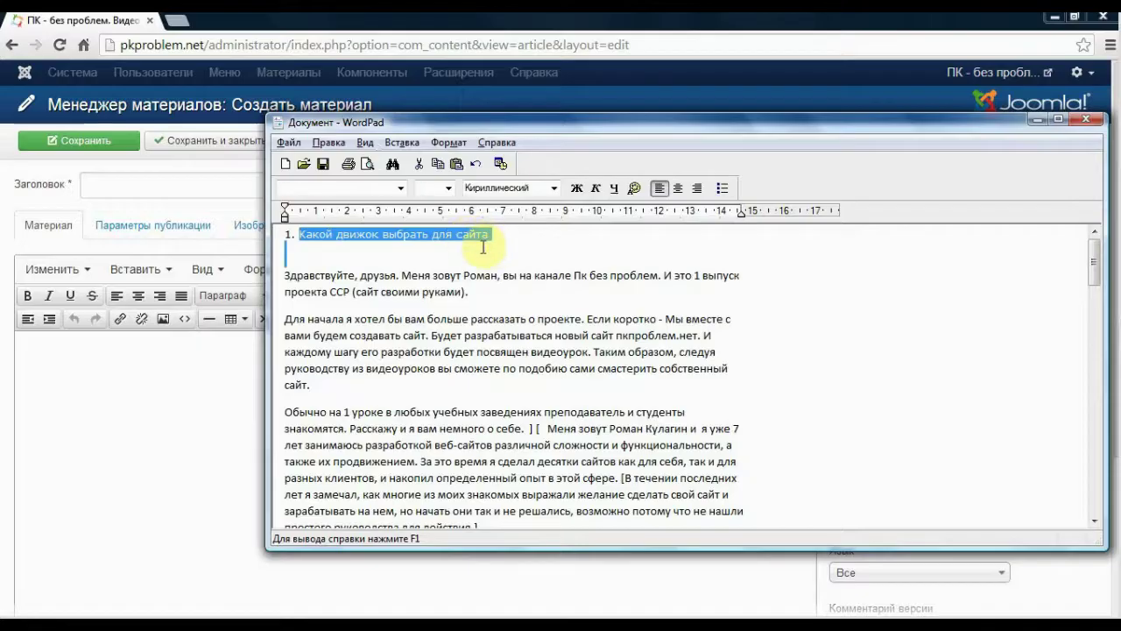
left_click(162, 187)
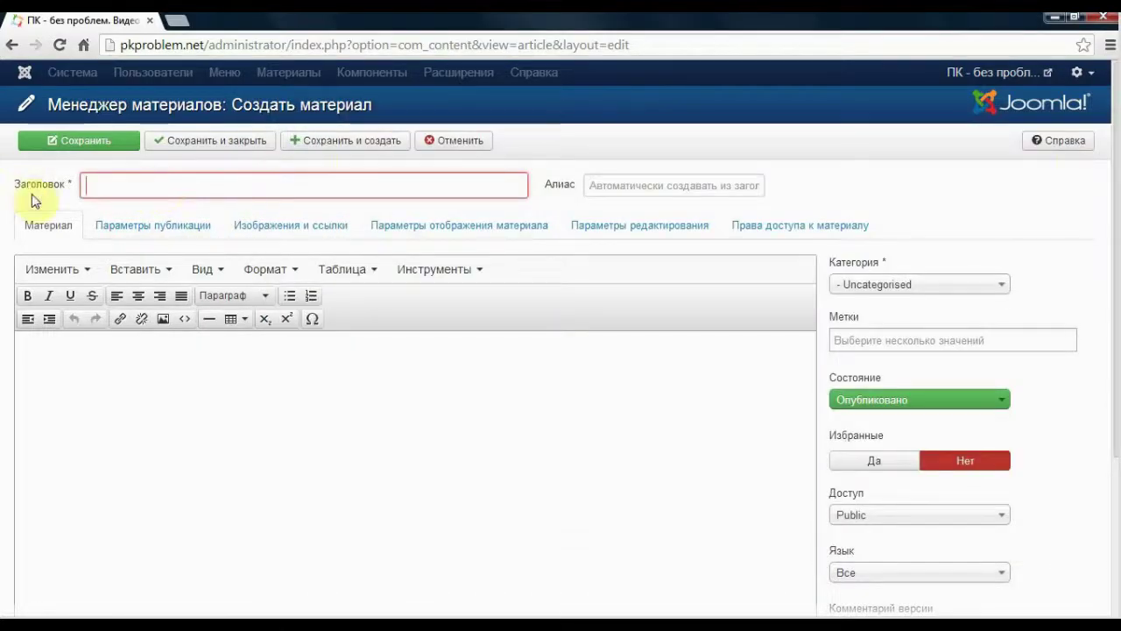
key("ctrl+v")
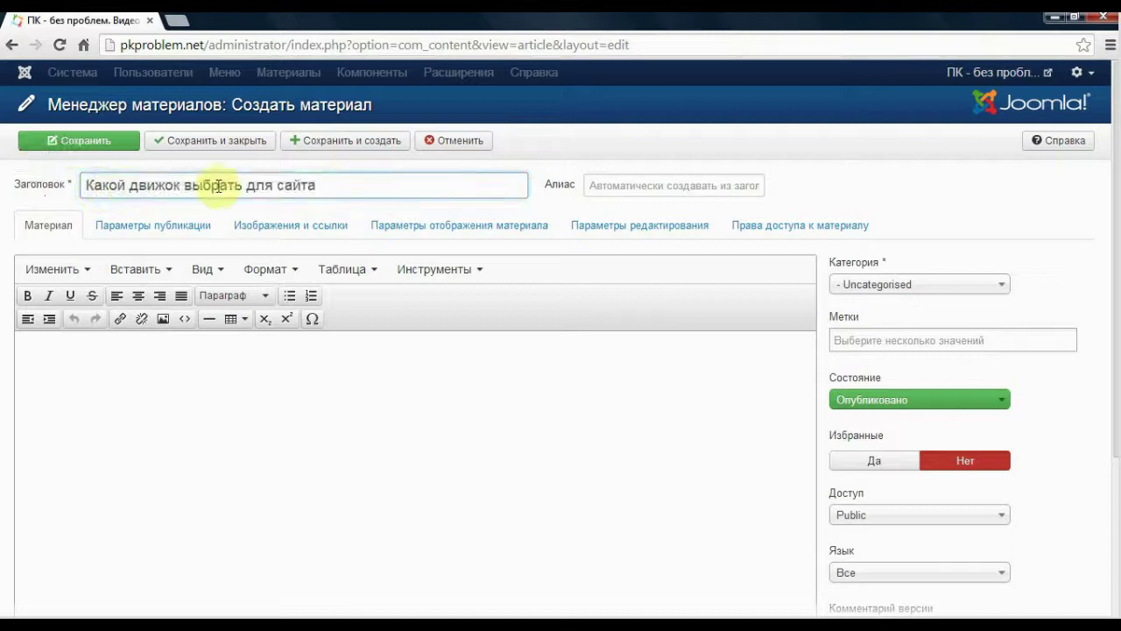
Copy all body text below the WordPad document's heading into the article body and remove the trailing empty paragraph
left_click(392, 343)
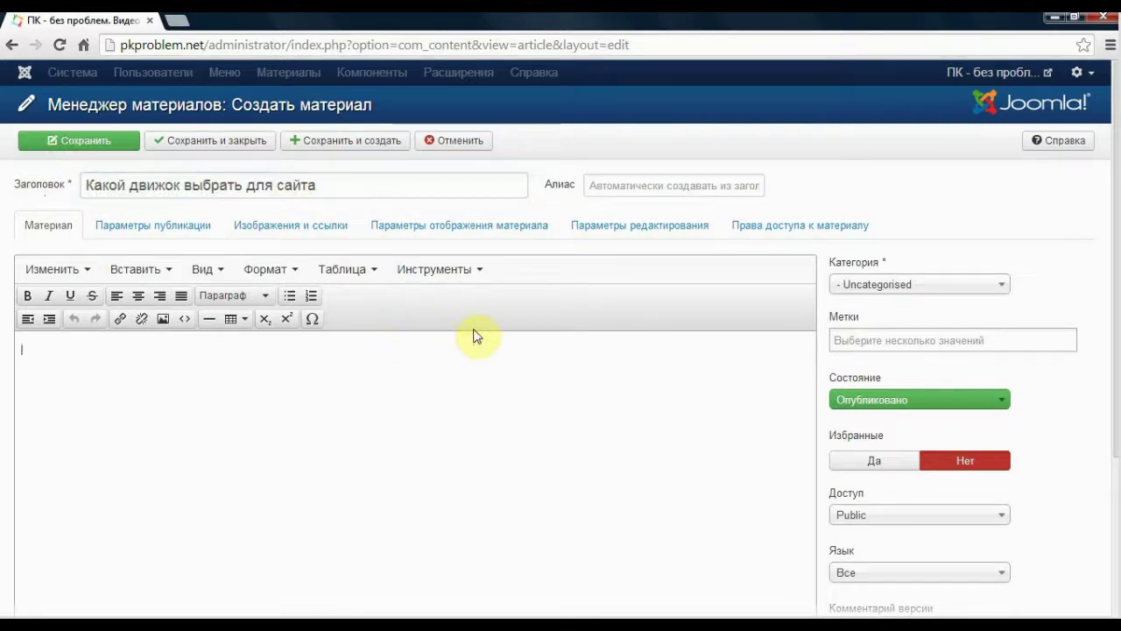
key("alt+Tab")
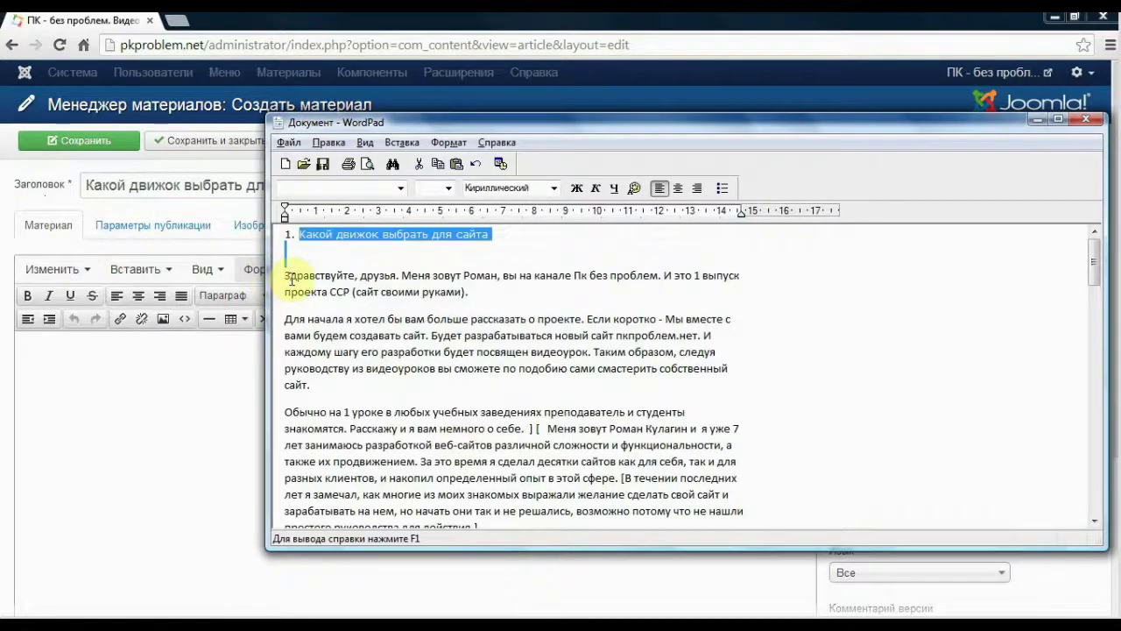
left_click_drag(284, 275, 564, 487)
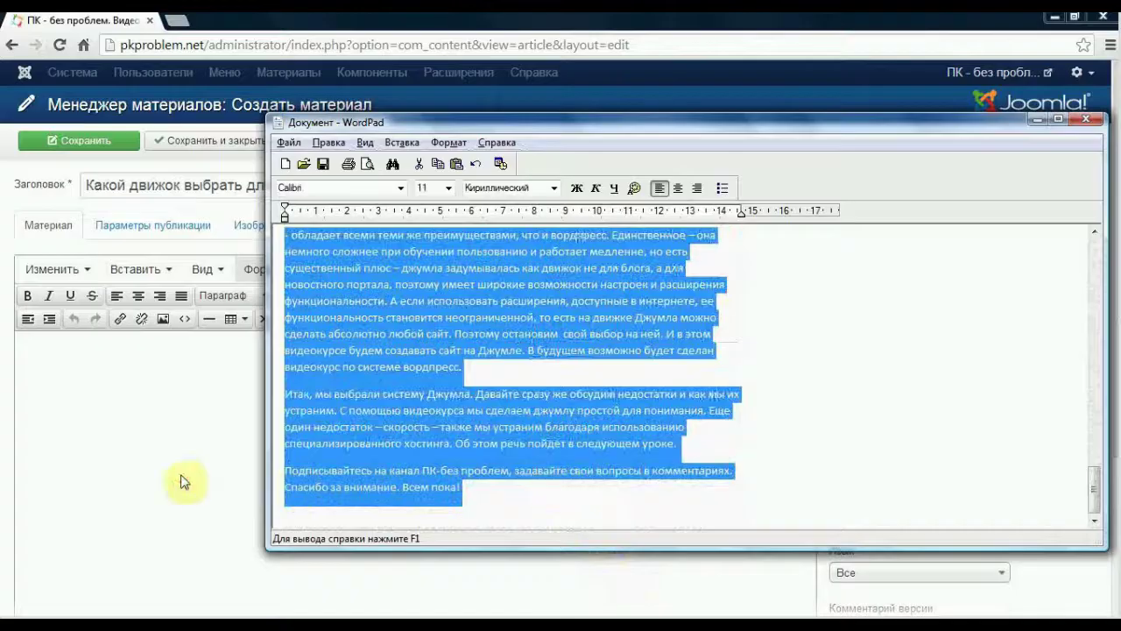
left_click(140, 447)
key("ctrl+v")
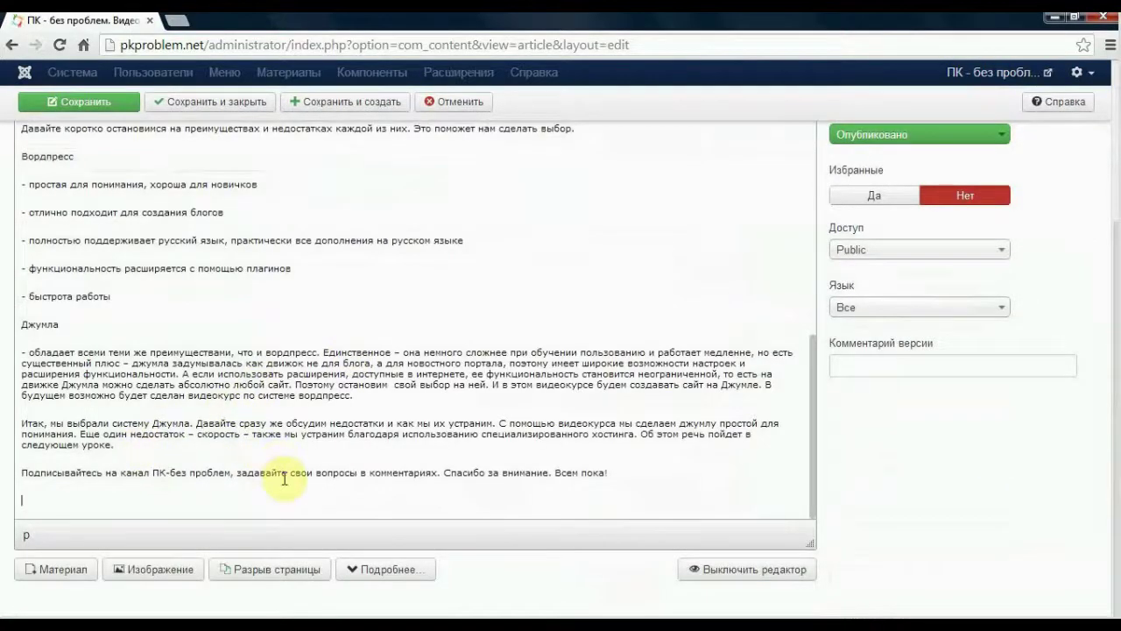
key("BackSpace")
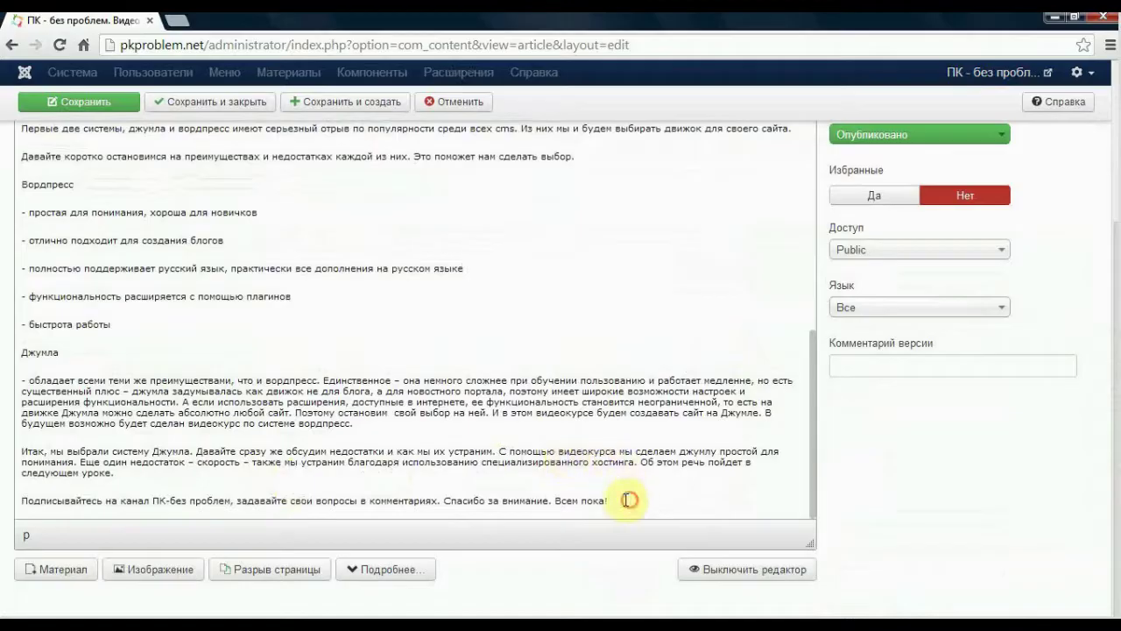
Justify the entire article body text (По ширине) and look over the aligned paragraphs
left_click_drag(628, 497, 5, 337)
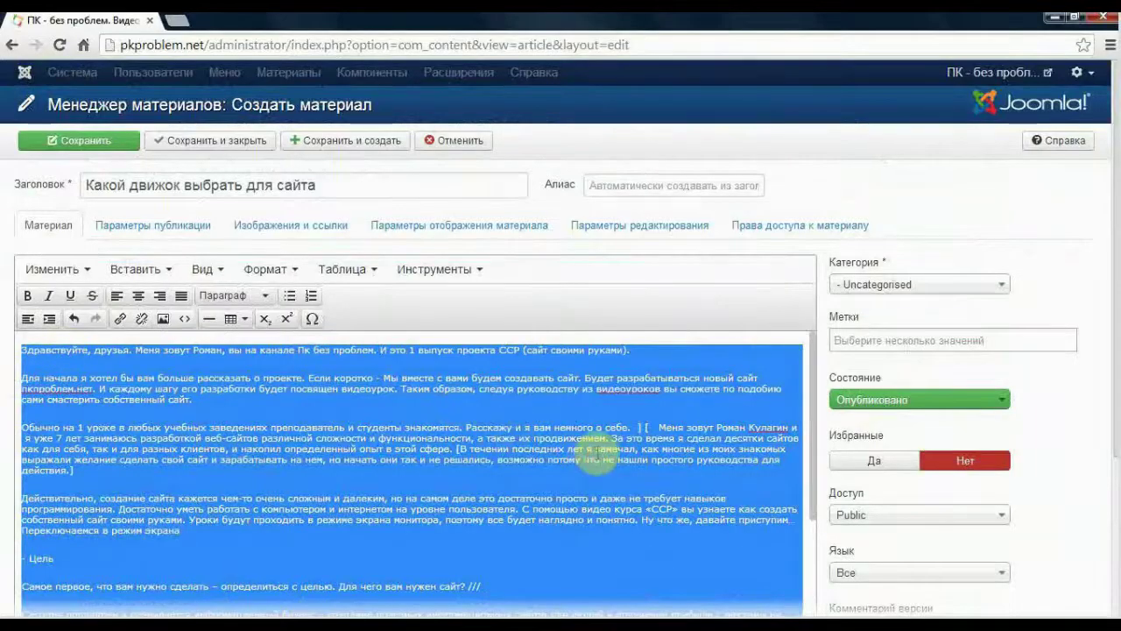
left_click(180, 297)
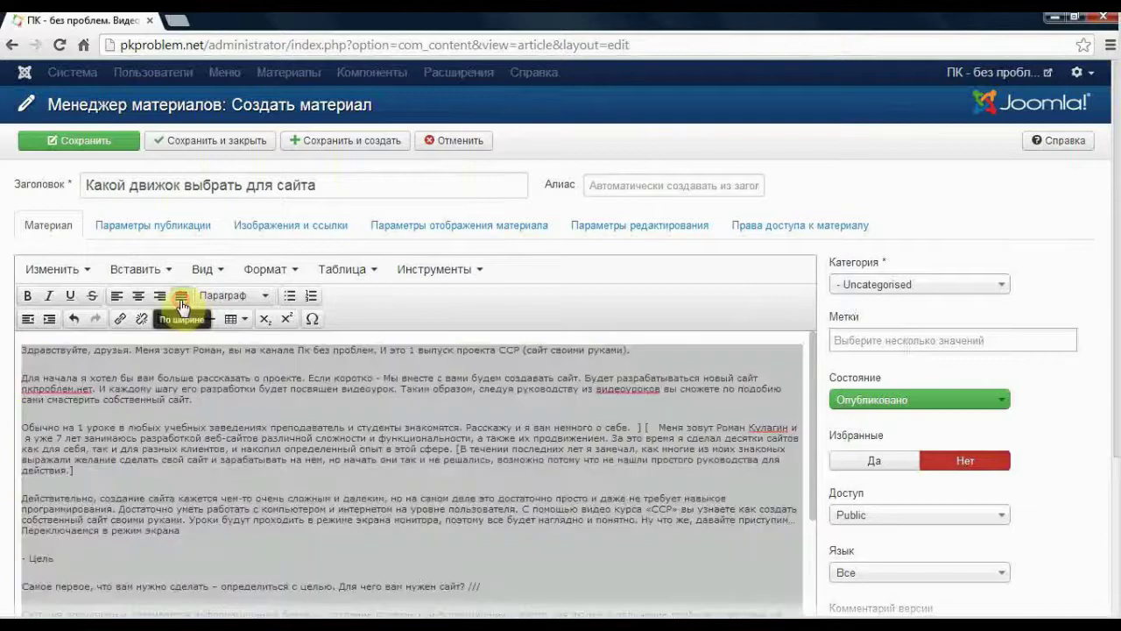
left_click(313, 373)
scroll(372, 490, "down", 5)
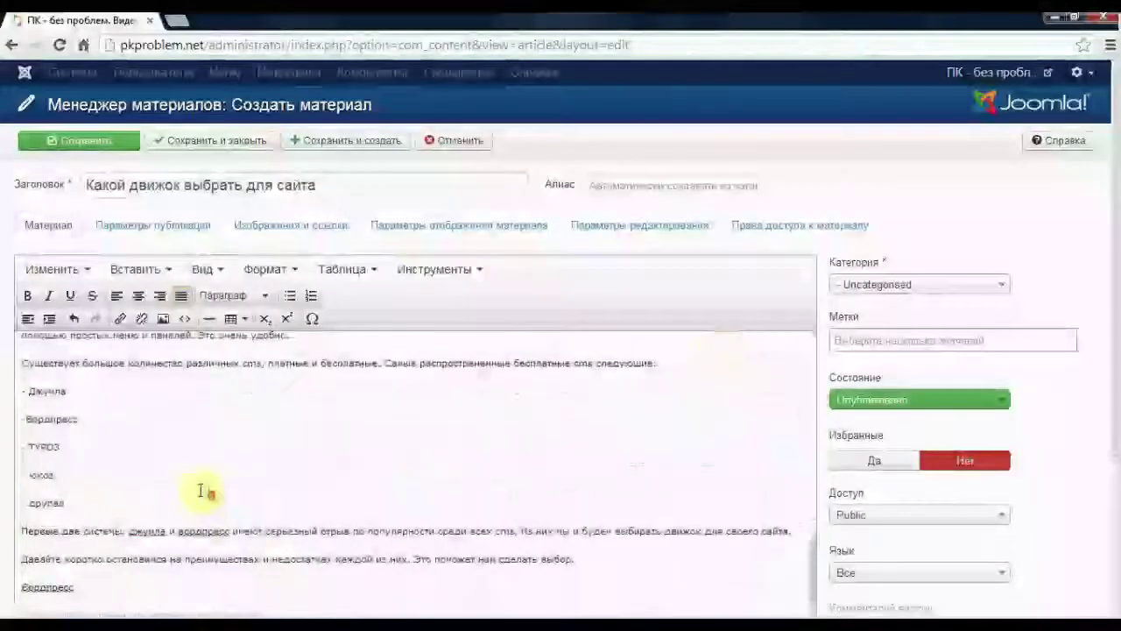
scroll(210, 493, "up", 1)
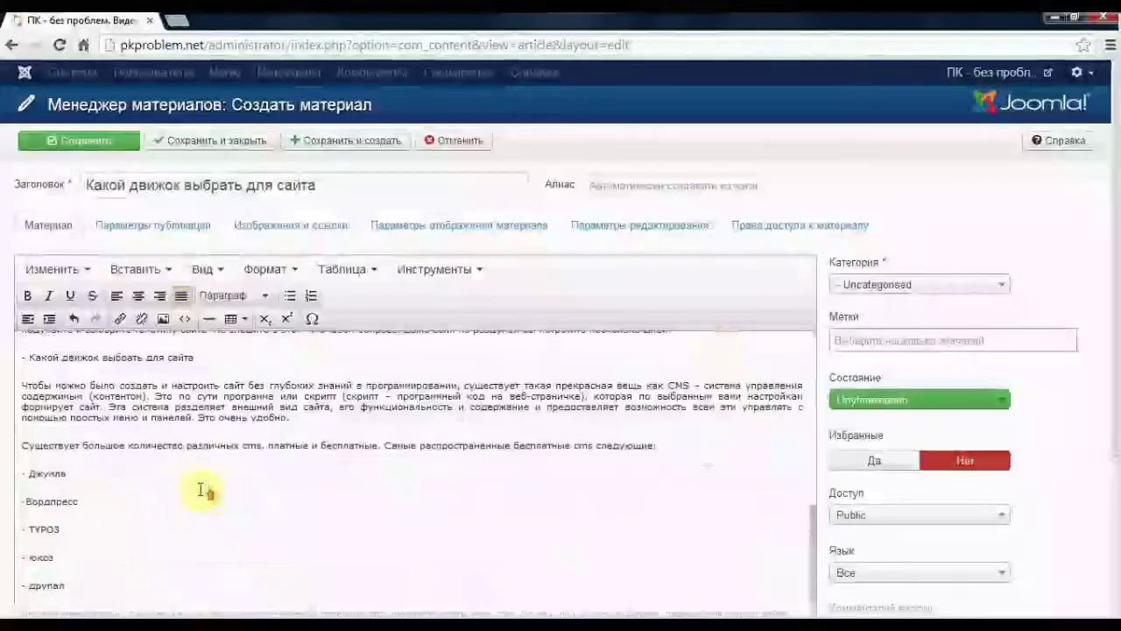
scroll(200, 491, "up", 10)
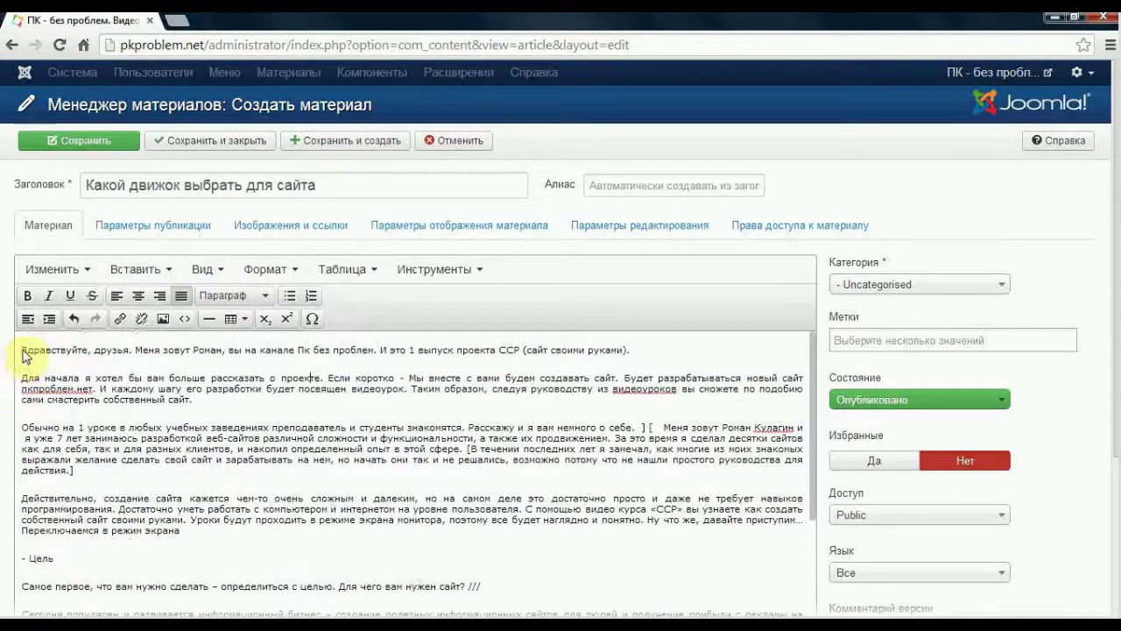
Make the opening greeting "Здравствуйте, друзья." bold
left_click_drag(22, 350, 132, 352)
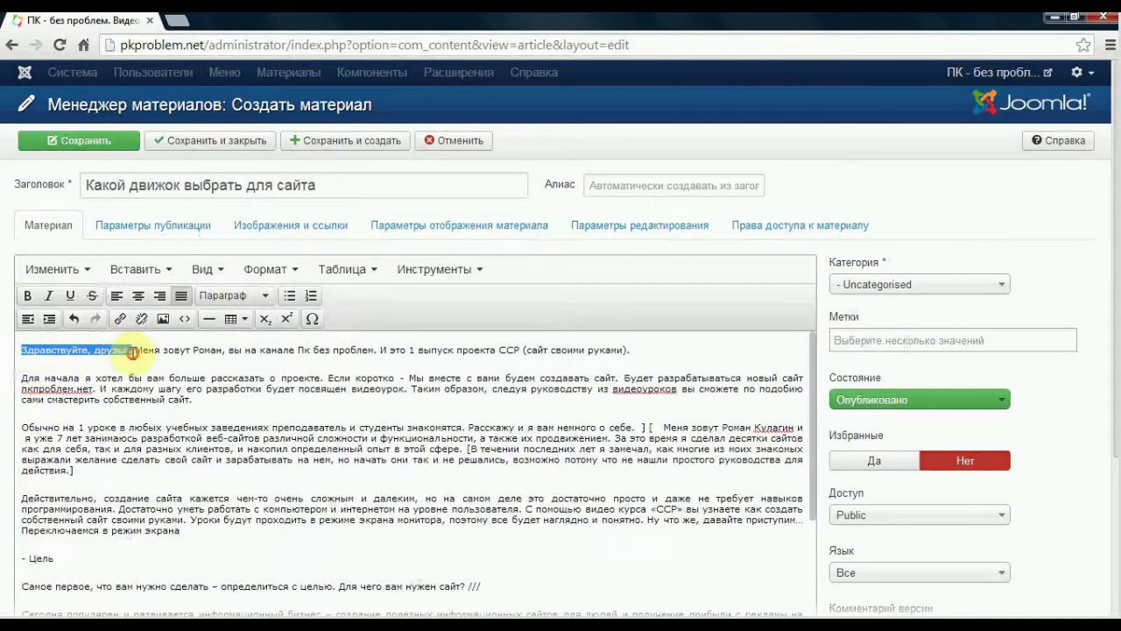
left_click(27, 295)
left_click(91, 389)
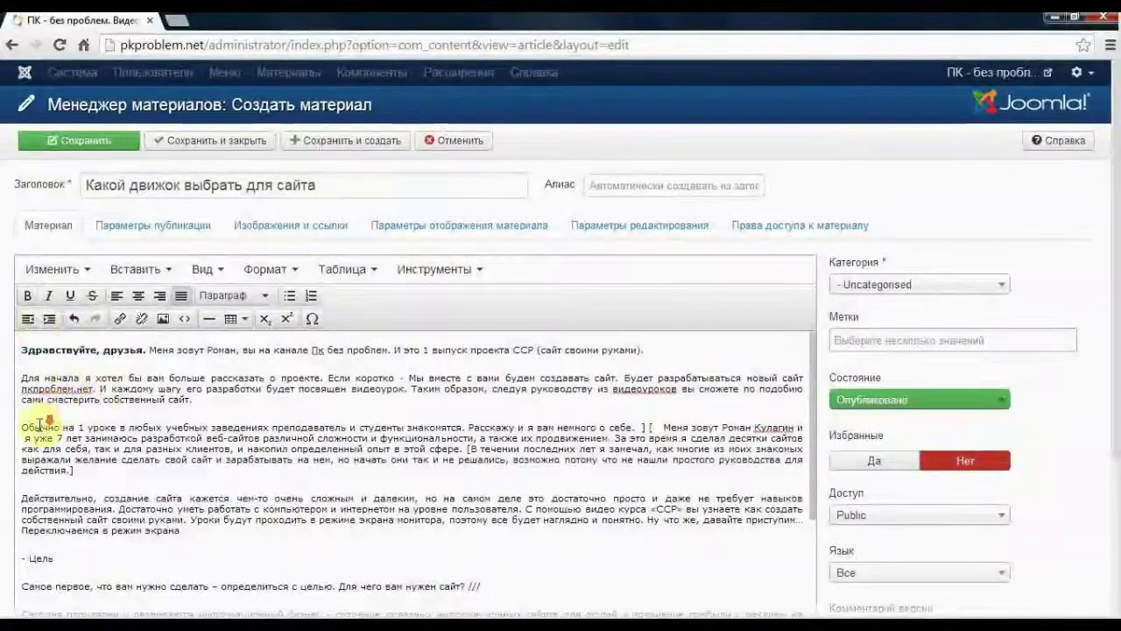
scroll(39, 427, "down", 2)
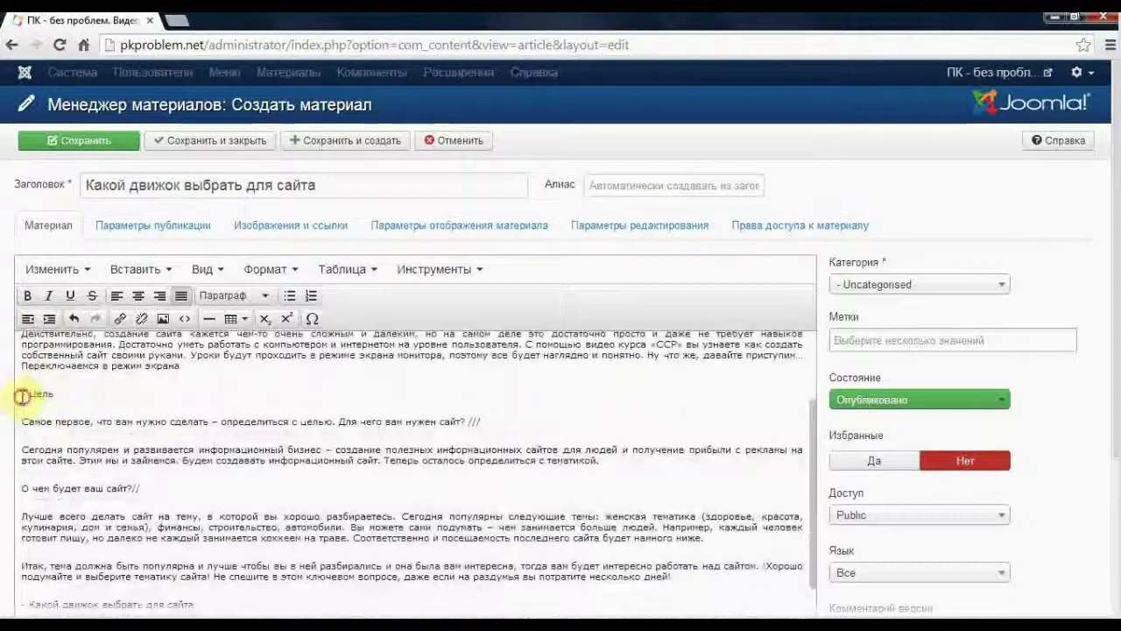
left_click_drag(21, 393, 62, 396)
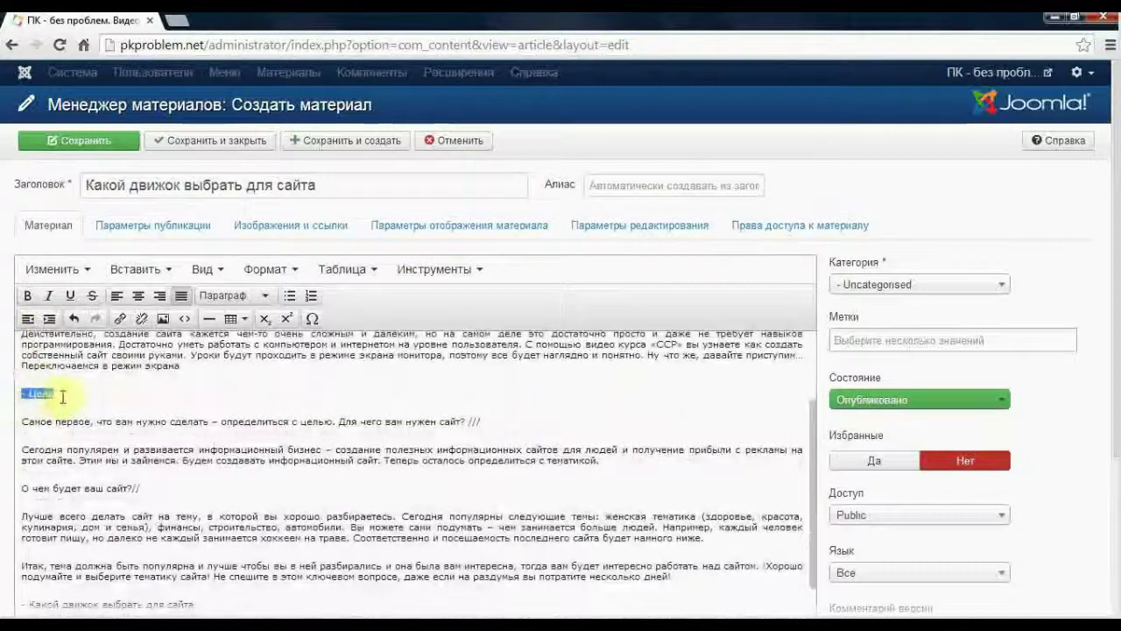
left_click(265, 295)
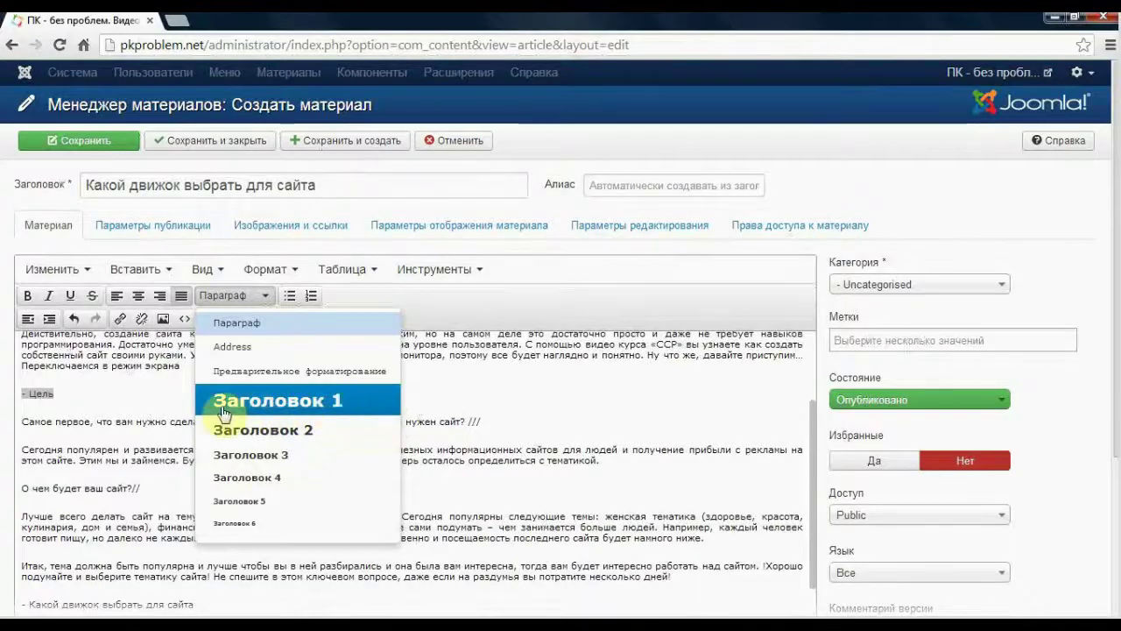
left_click(183, 398)
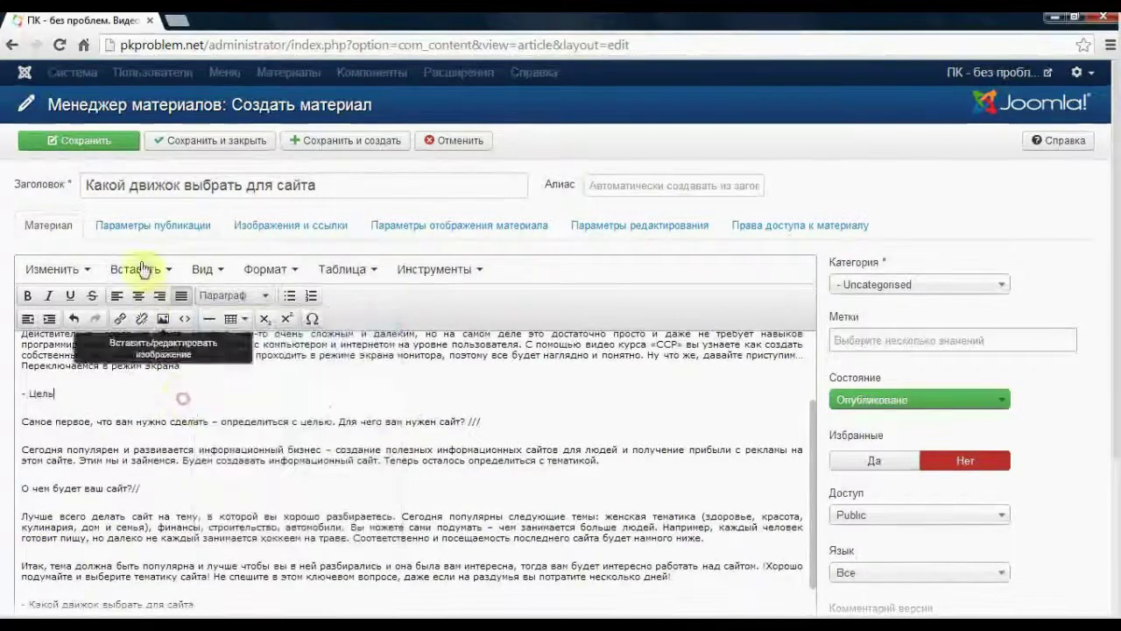
left_click_drag(85, 185, 363, 181)
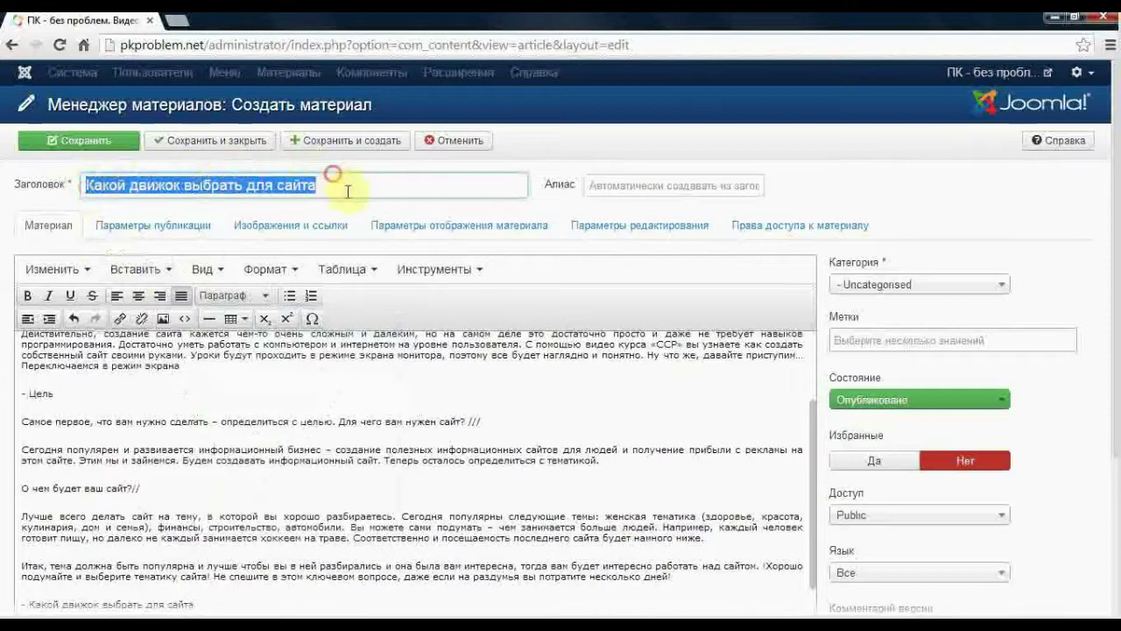
left_click(230, 385)
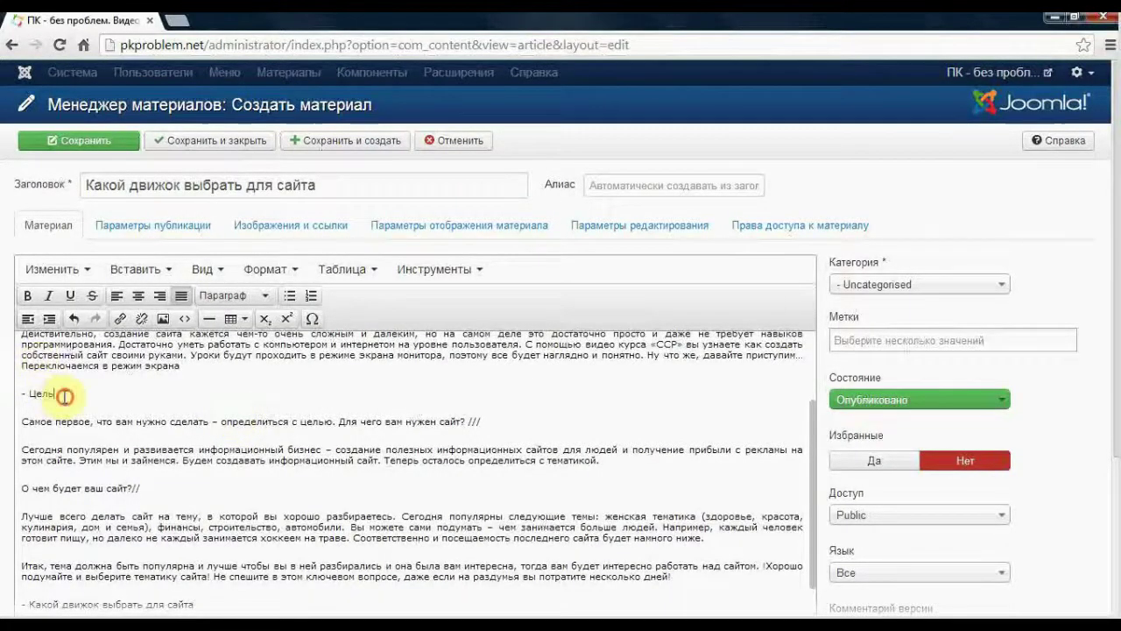
Format the "- Цель" line as Заголовок 4
left_click_drag(65, 396, 21, 395)
left_click(278, 270)
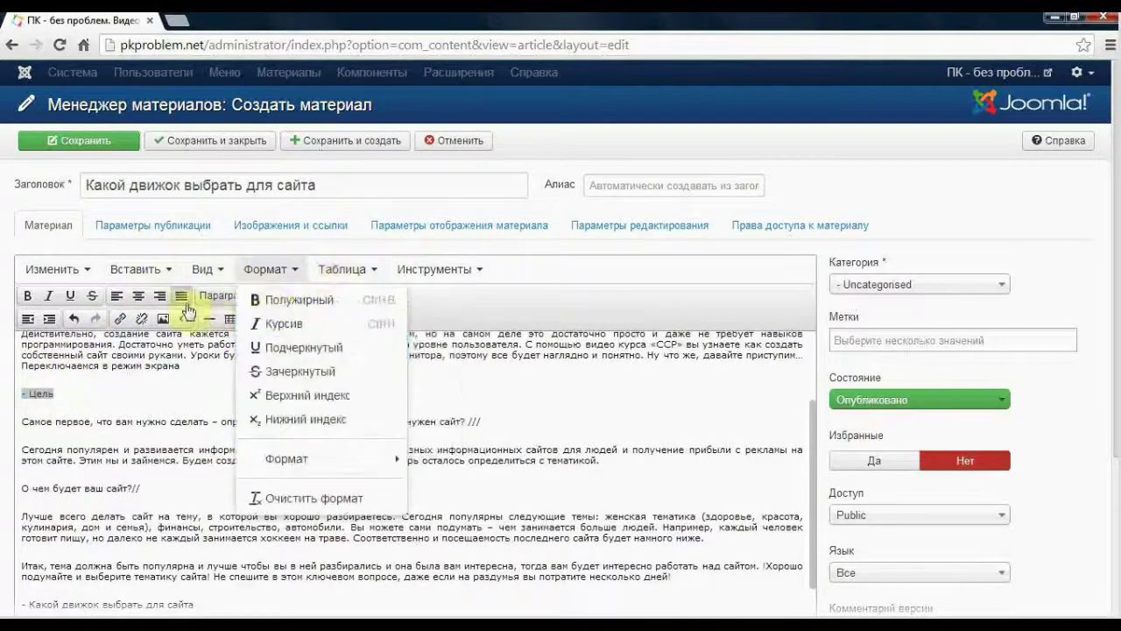
left_click(215, 300)
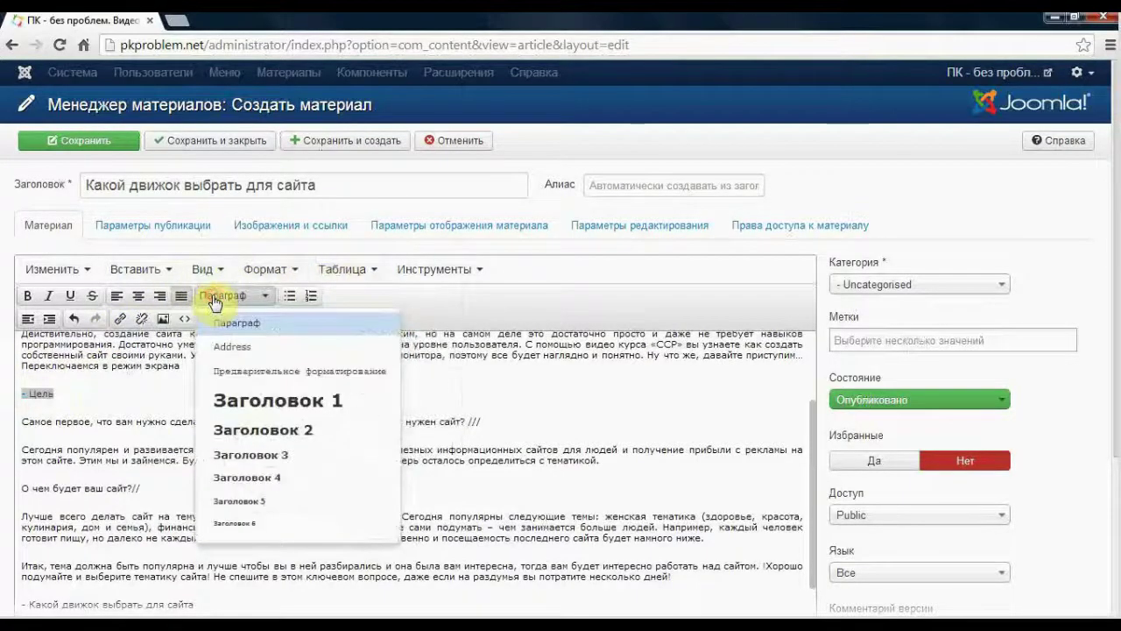
left_click(247, 477)
Remove the trailing slashes from the line "О чем будет ваш сайт?" and format it as Заголовок 3
left_click(140, 486)
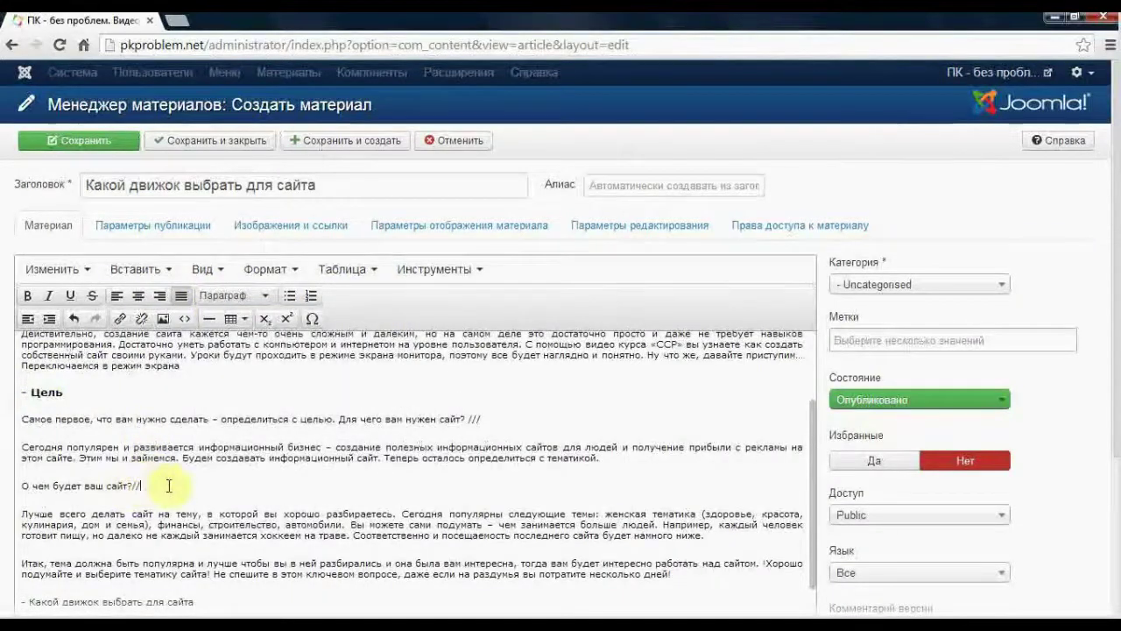
key("shift+Left")
key("shift+Left")
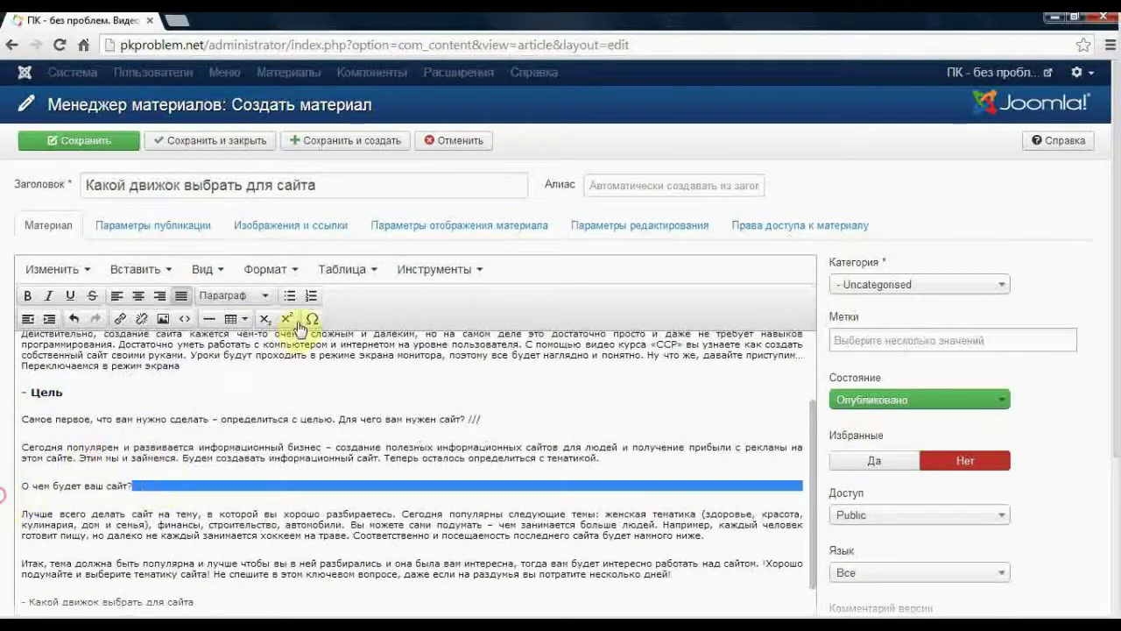
left_click(256, 298)
left_click(249, 459)
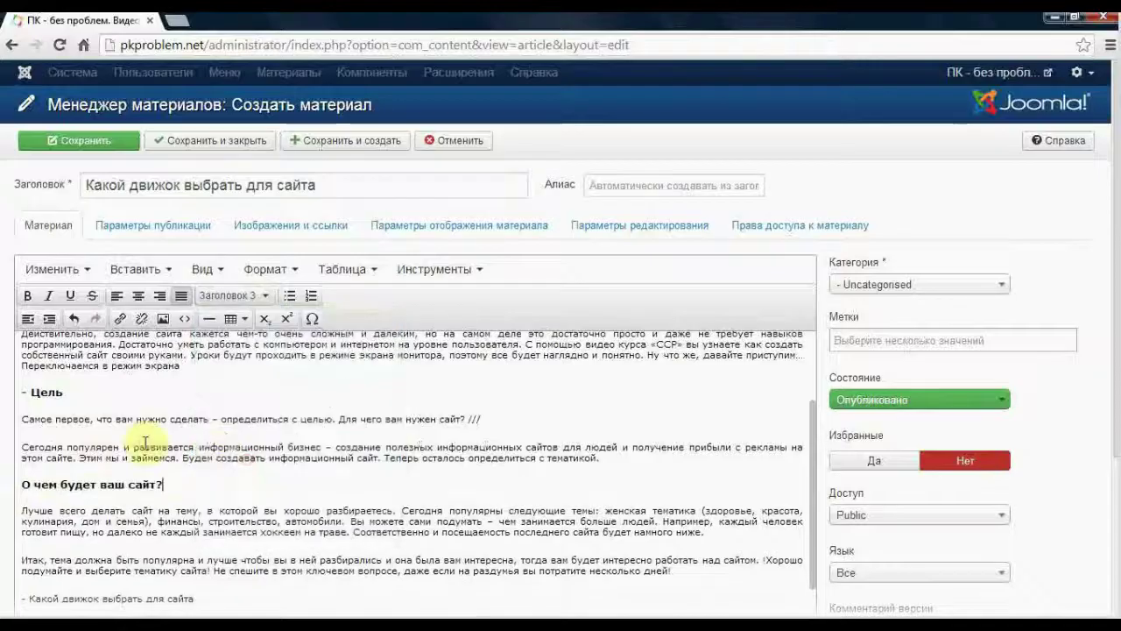
Turn the five CMS lines from "- Джумла" to "- друпал" into a bulleted list
scroll(114, 413, "down", 5)
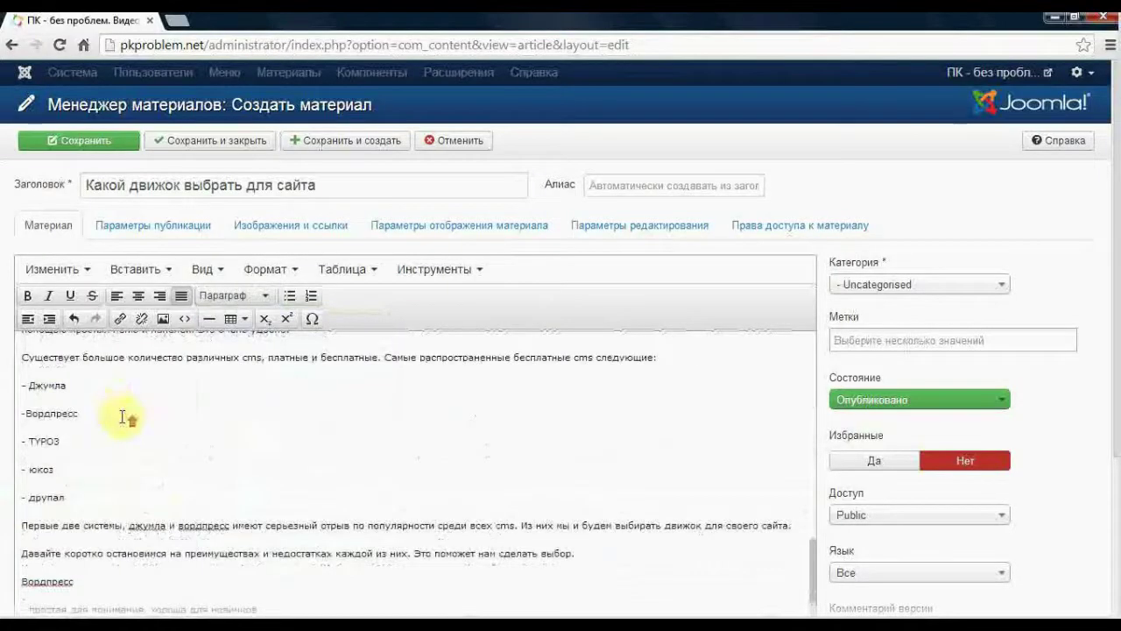
scroll(122, 417, "up", 5)
scroll(118, 420, "down", 5)
left_click_drag(94, 501, 19, 385)
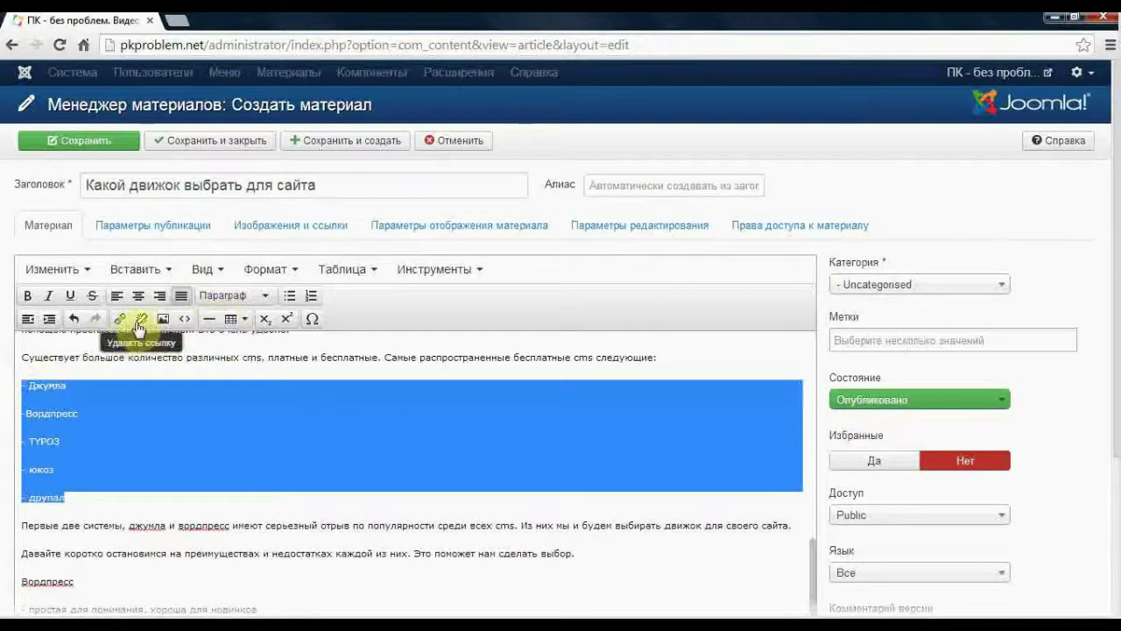
left_click(292, 298)
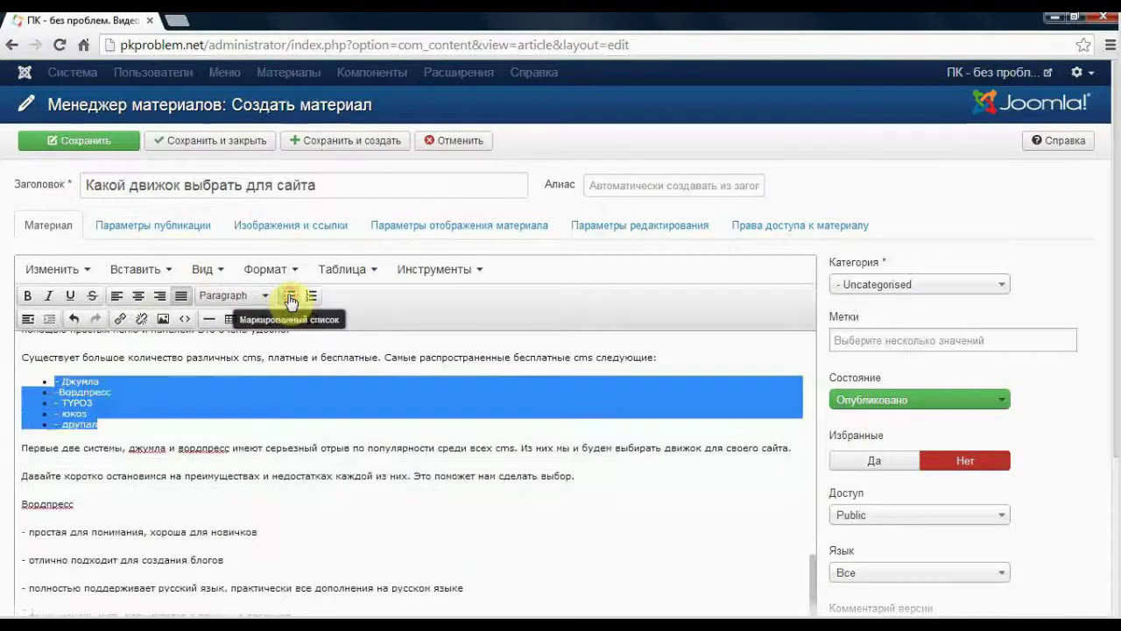
left_click(135, 411)
Look over the whole formatted article body and check the alias field and the available categories, keeping Uncategorised
scroll(131, 410, "down", 1)
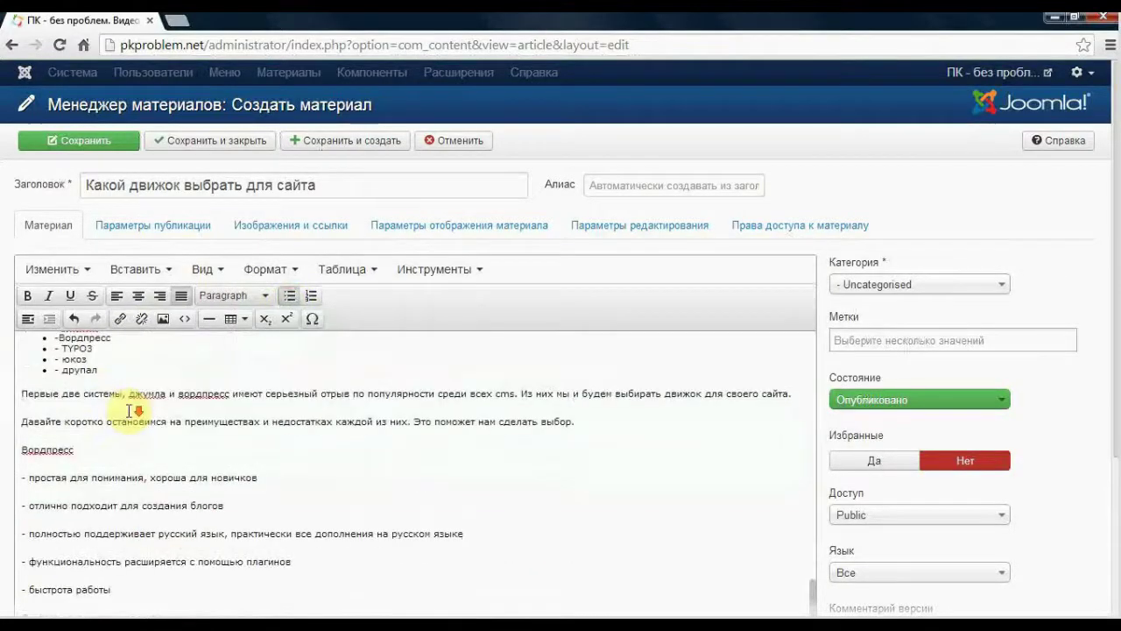
scroll(807, 480, "down", 3)
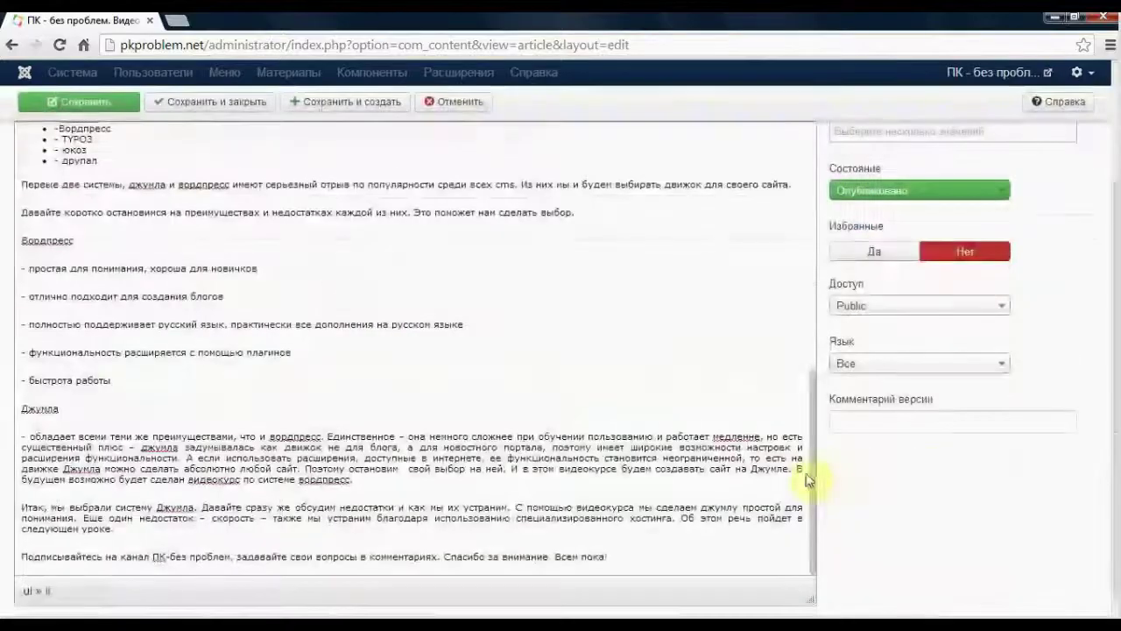
left_click(813, 480)
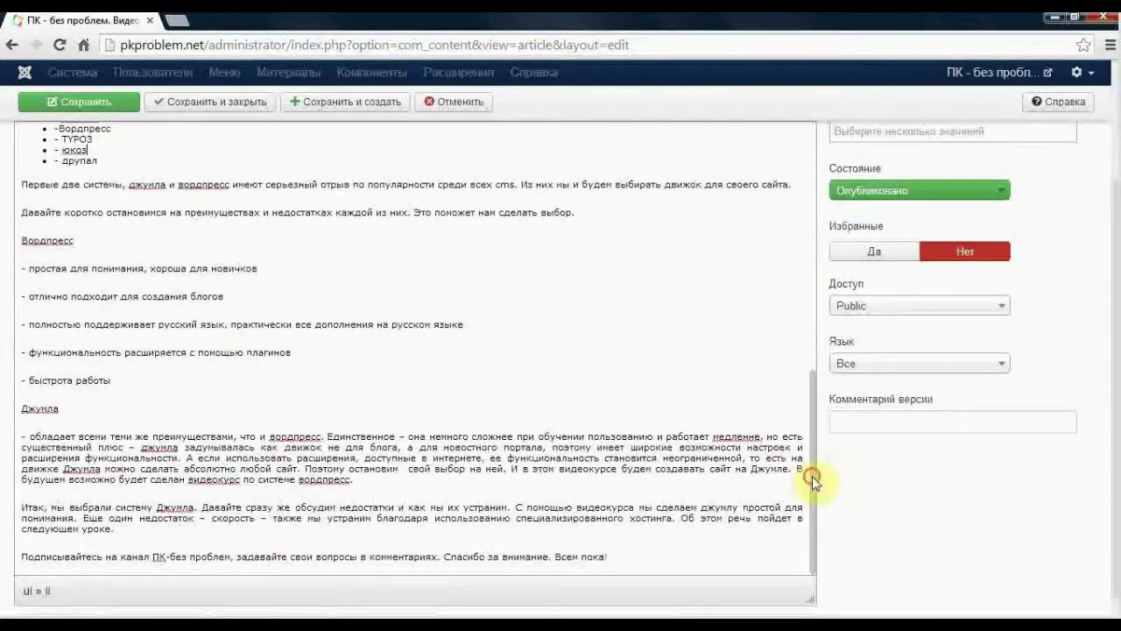
left_click_drag(811, 480, 810, 203)
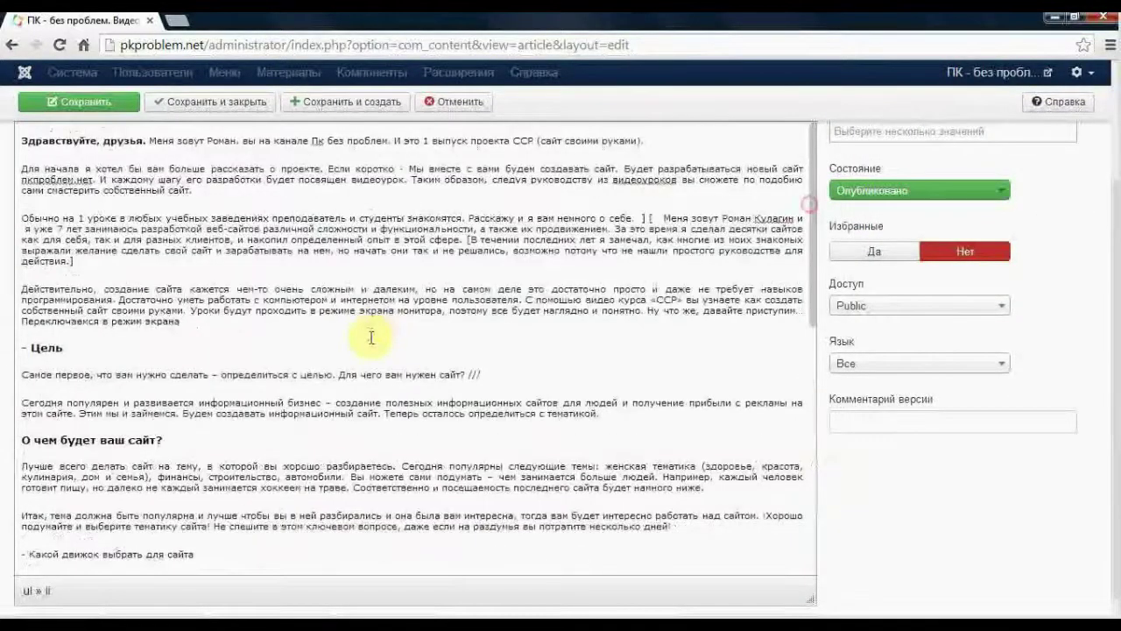
scroll(371, 337, "up", 3)
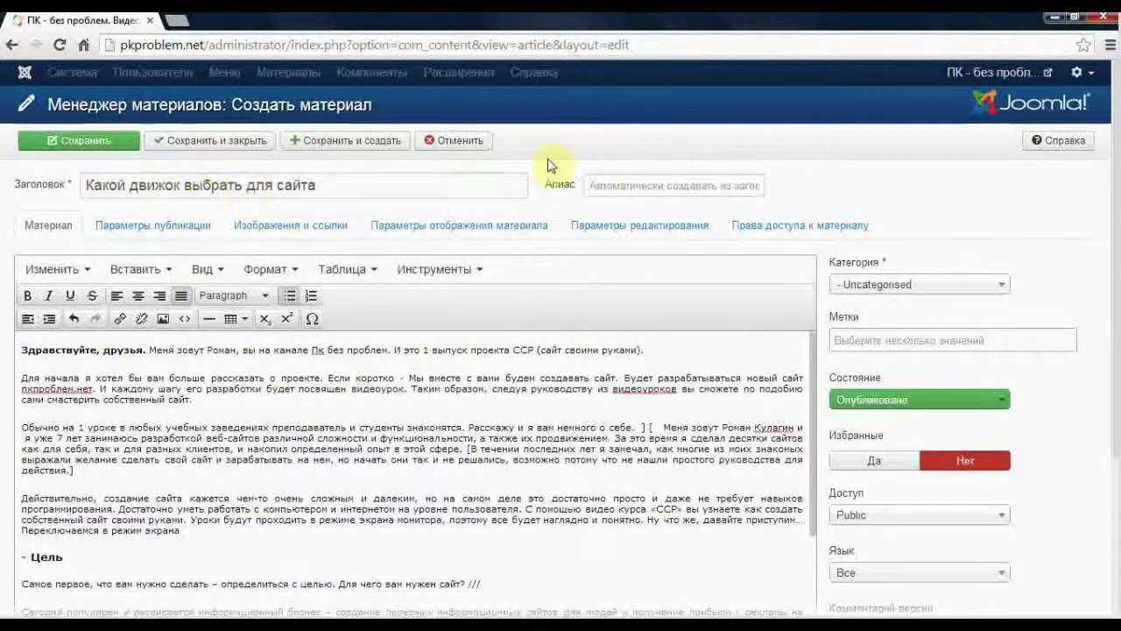
left_click(613, 186)
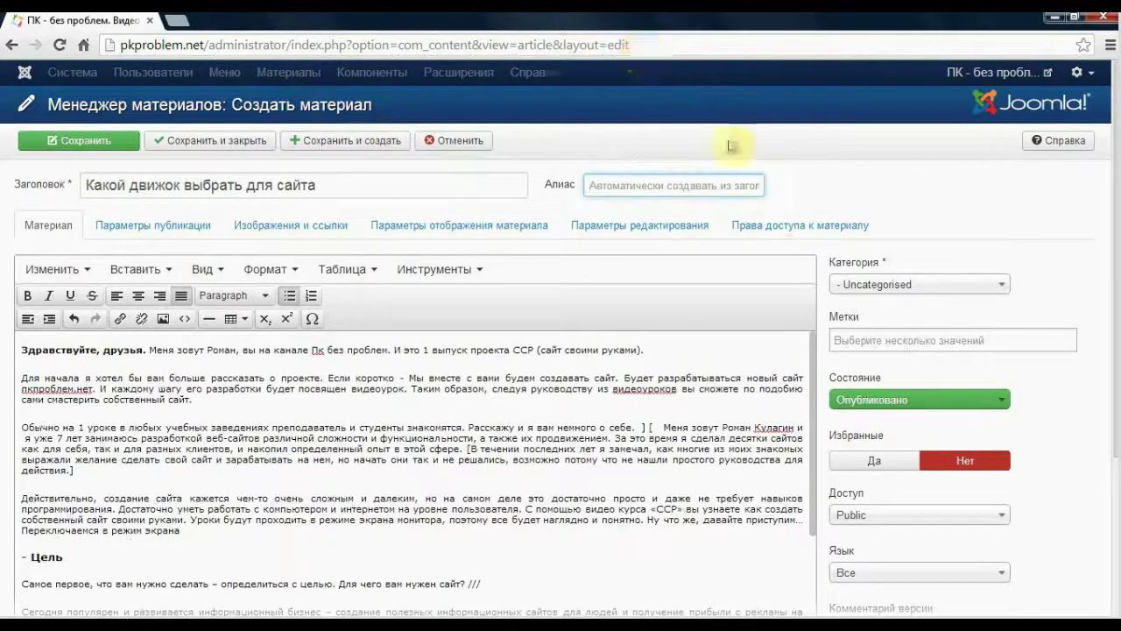
left_click(943, 288)
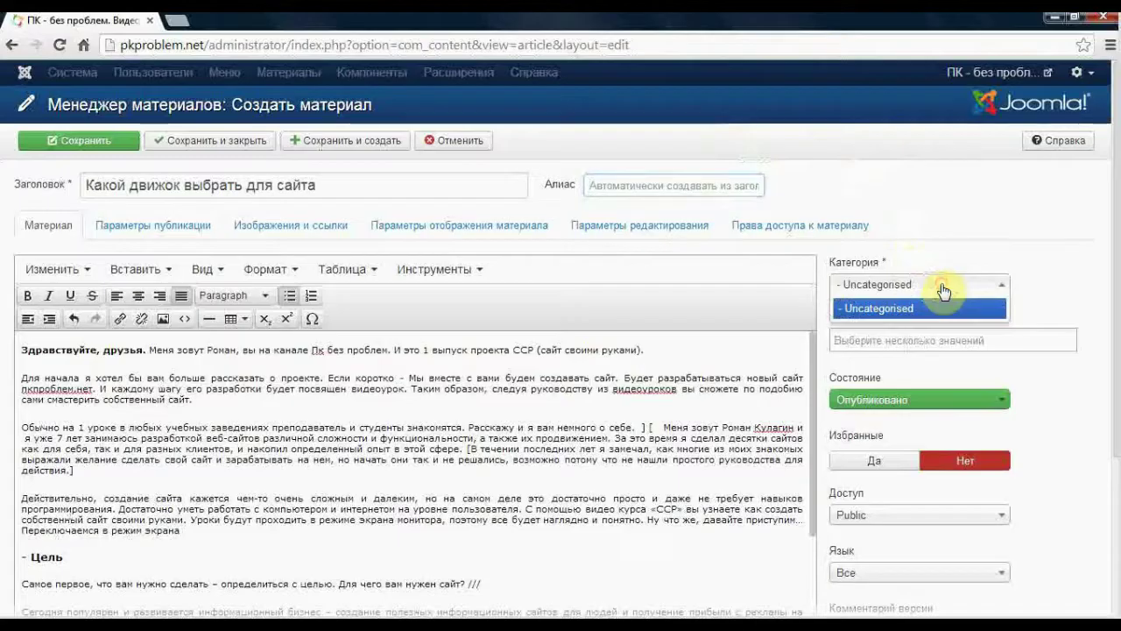
left_click(902, 289)
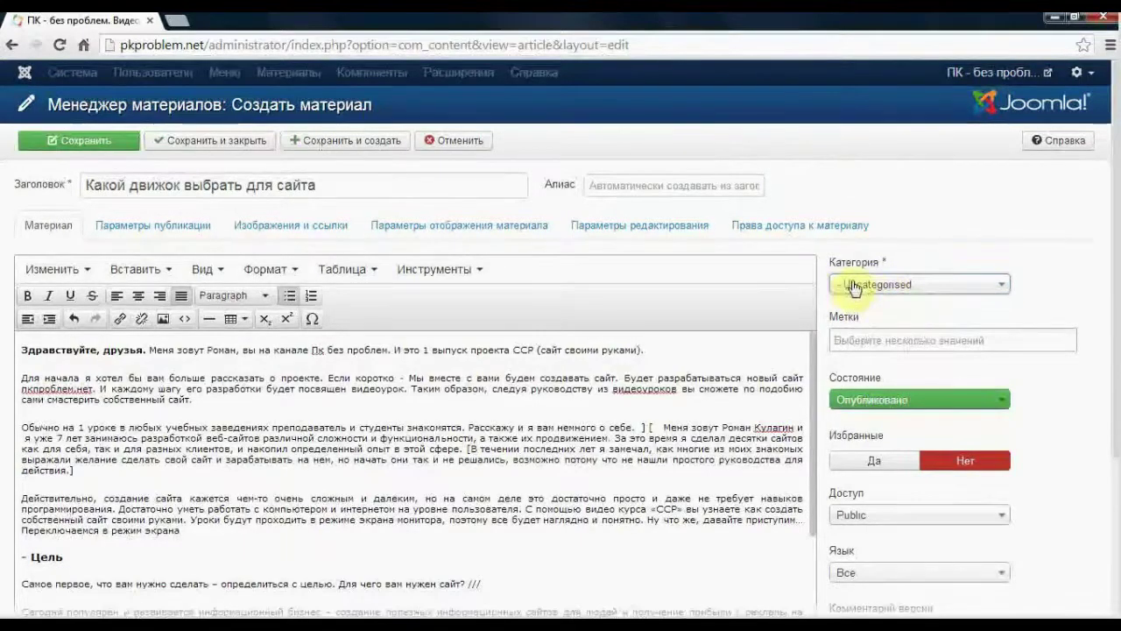
Add the tags "тема" and "движок" to the article
left_click(875, 338)
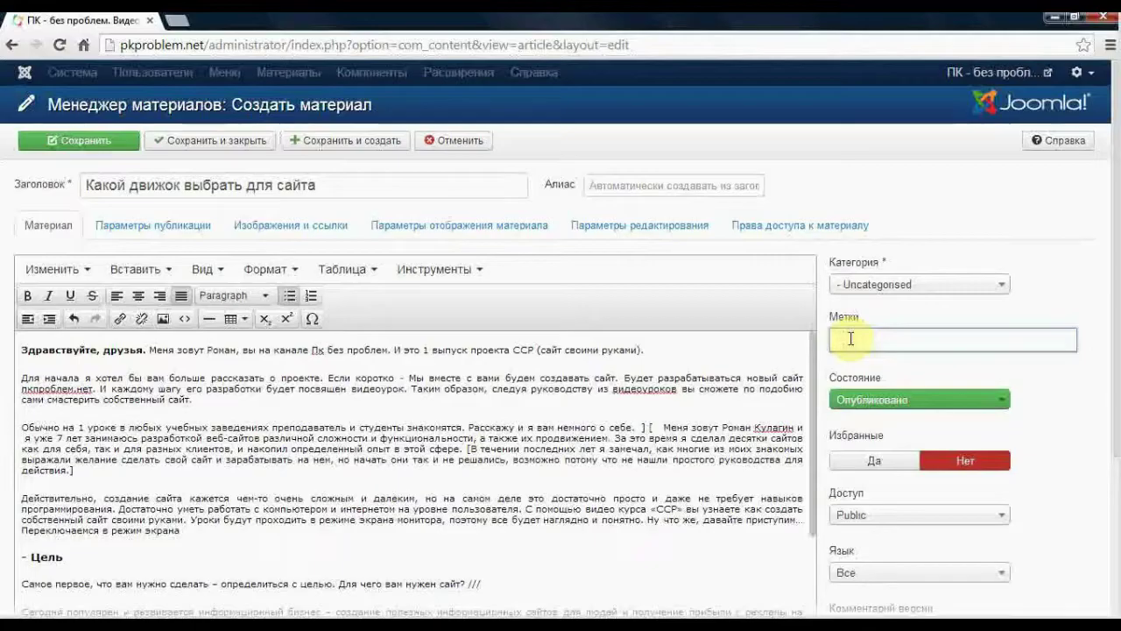
type("тем")
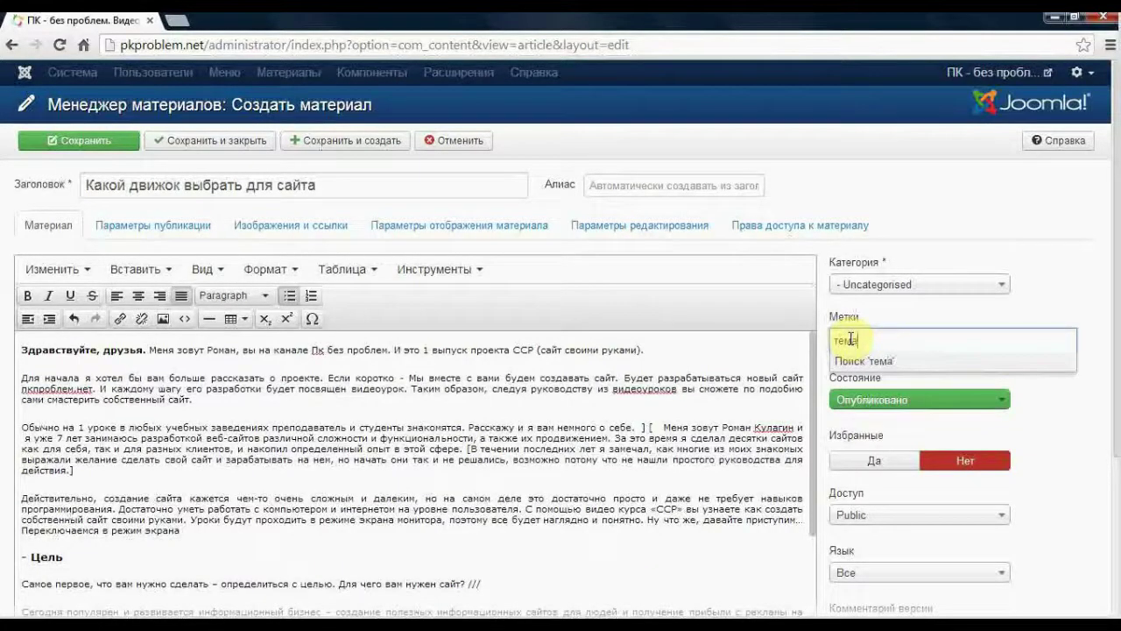
type("а")
key("Return")
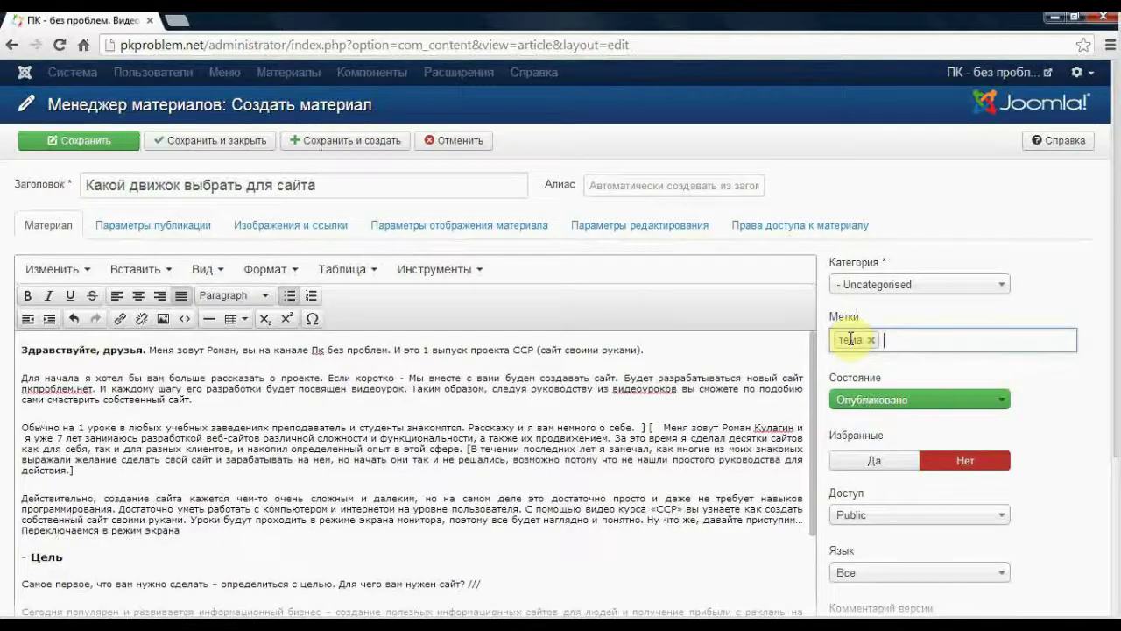
type("двид")
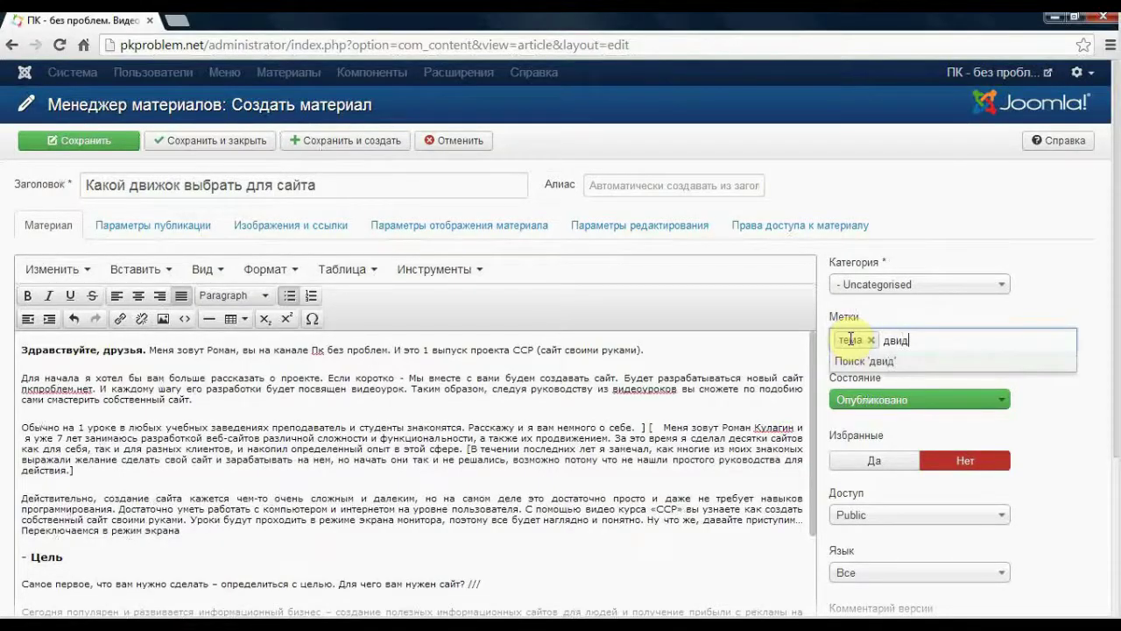
key("BackSpace")
type("жок")
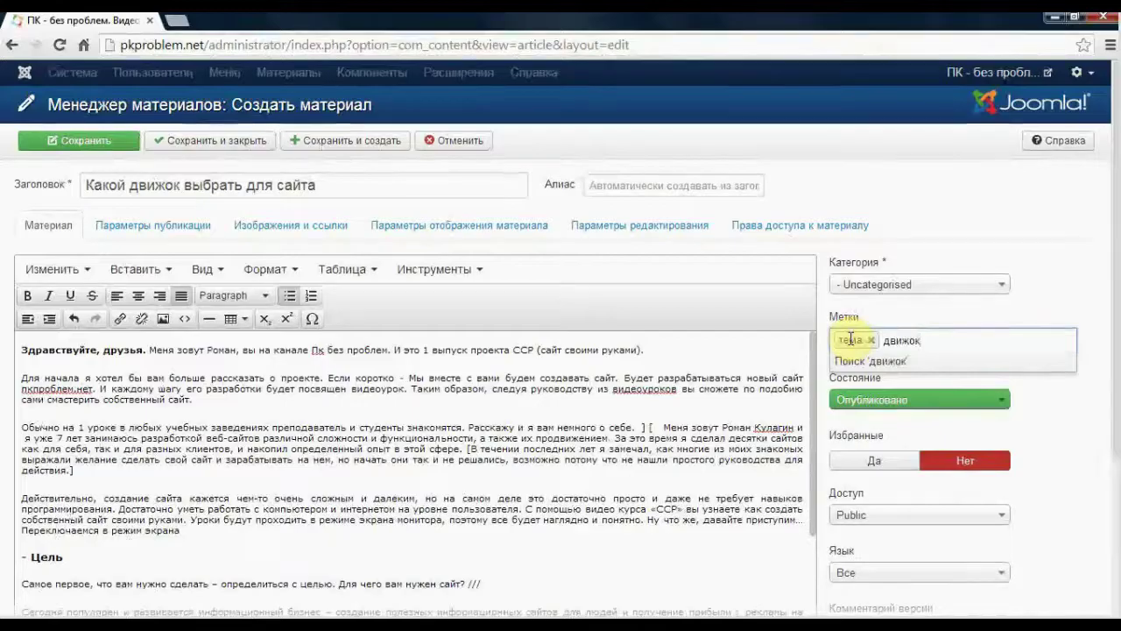
key("Return")
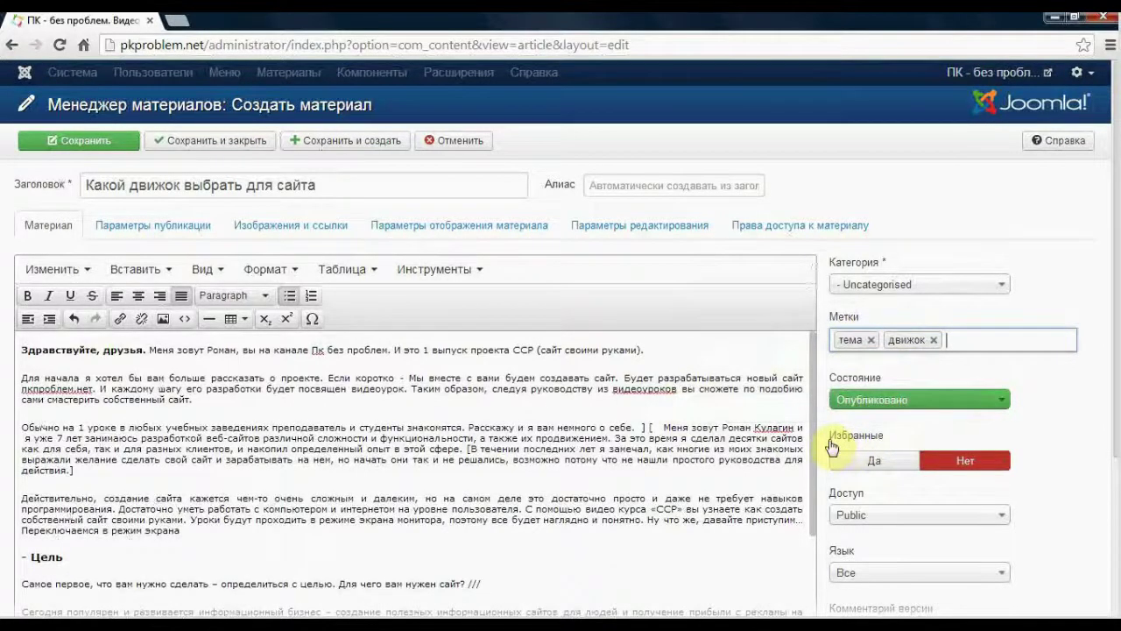
Mark the article as featured (Избранные: Да) and choose Public as its access level
left_click(874, 464)
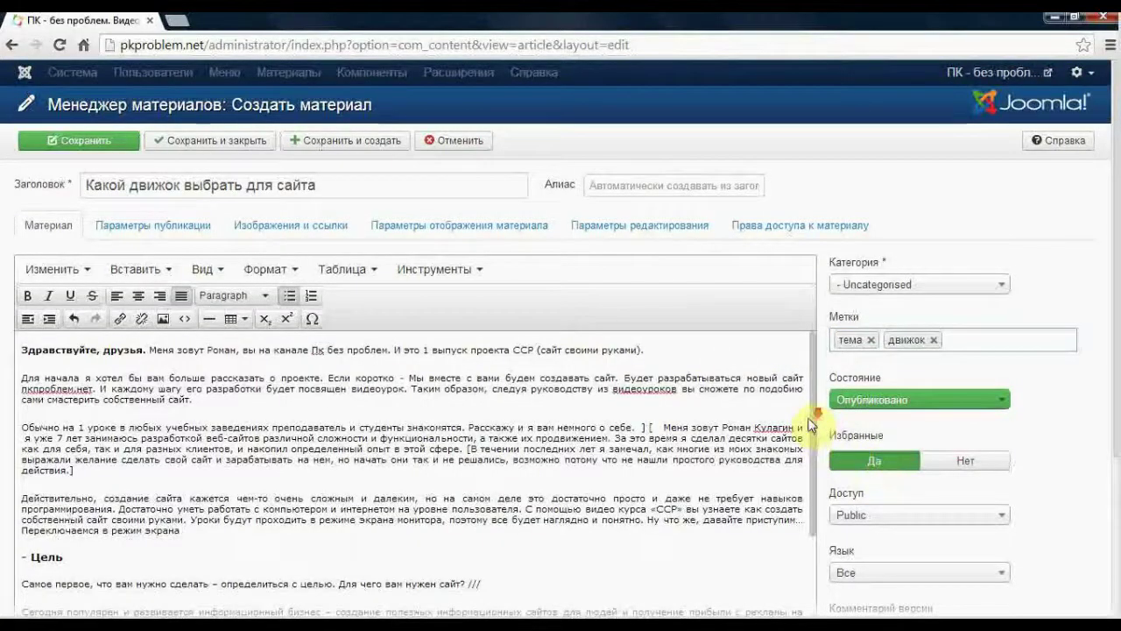
scroll(809, 424, "down", 5)
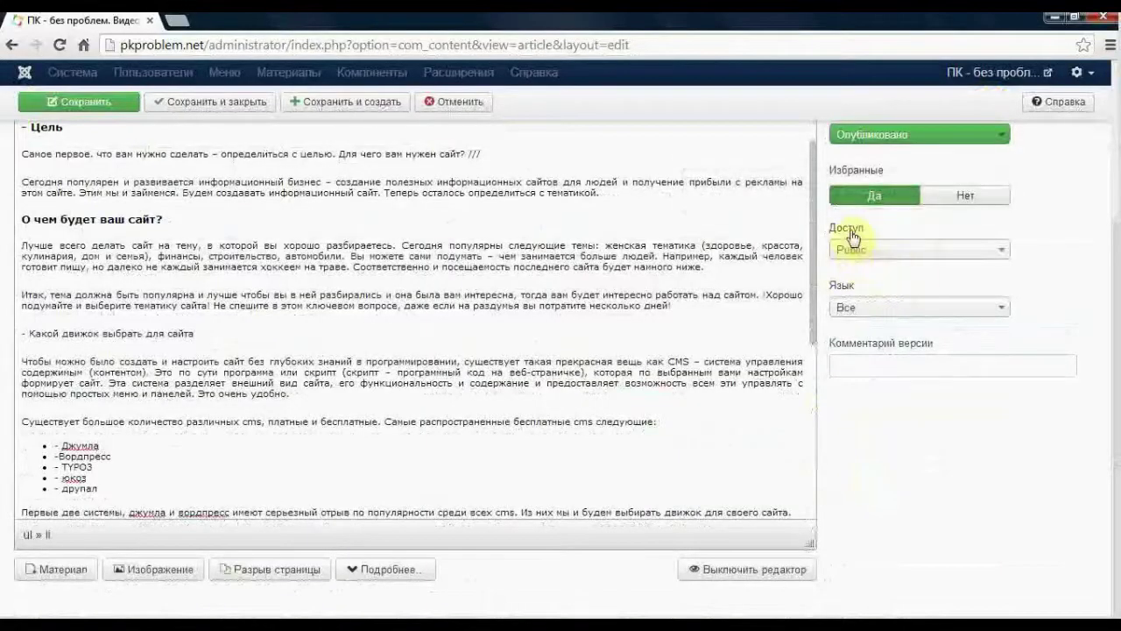
left_click(876, 252)
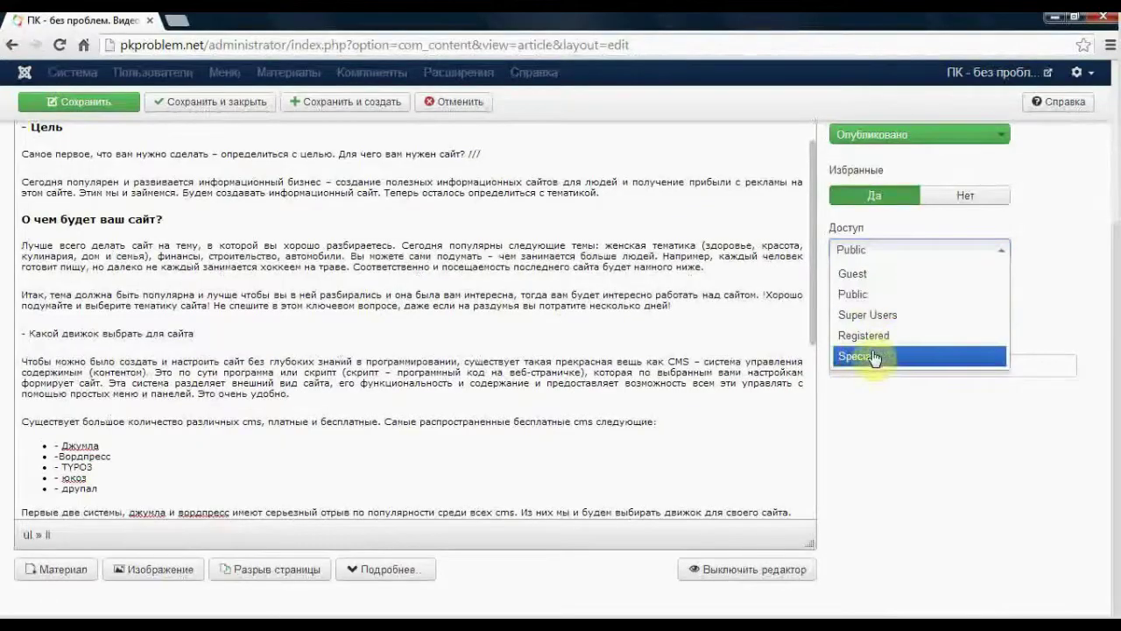
left_click(854, 295)
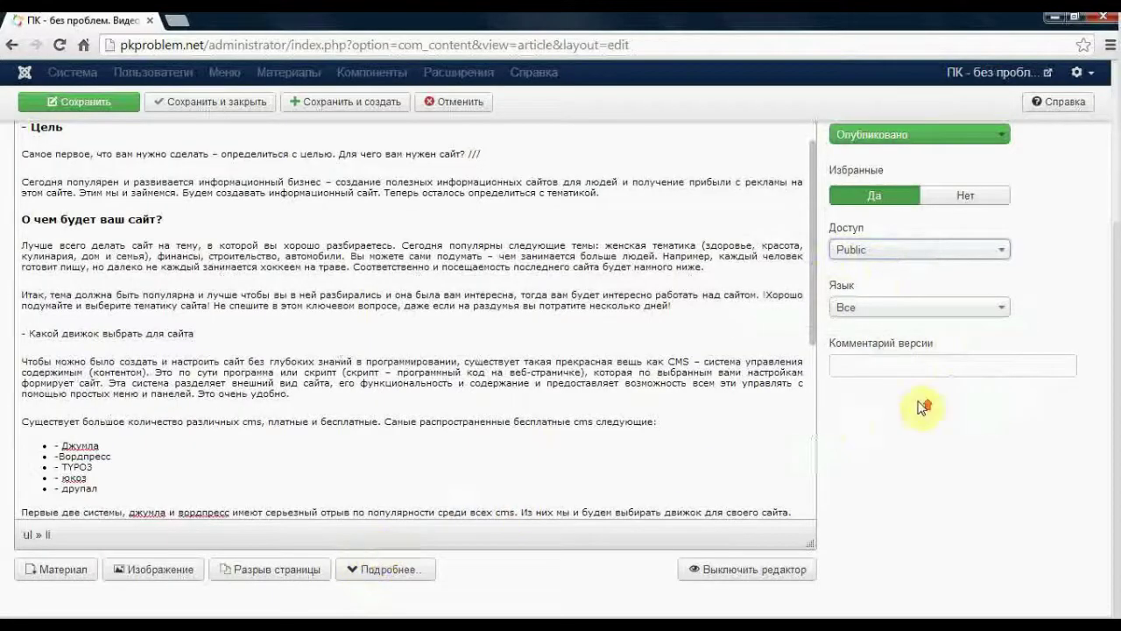
Open the article's publication parameters (Параметры публикации) and examine the date, author and meta-tag fields
scroll(921, 407, "up", 3)
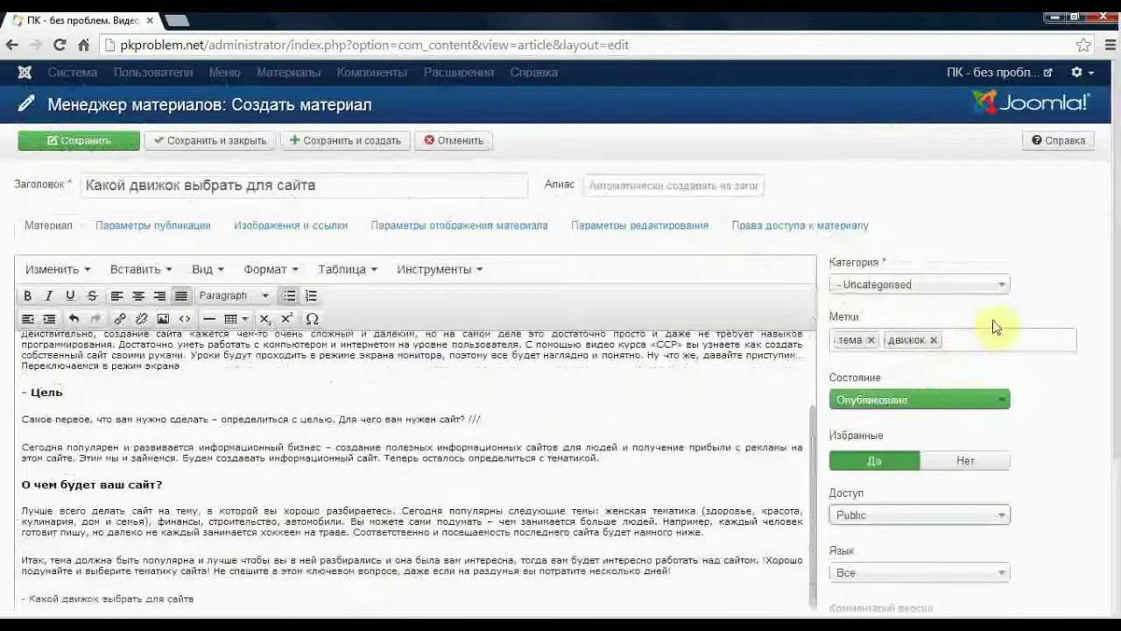
left_click(149, 235)
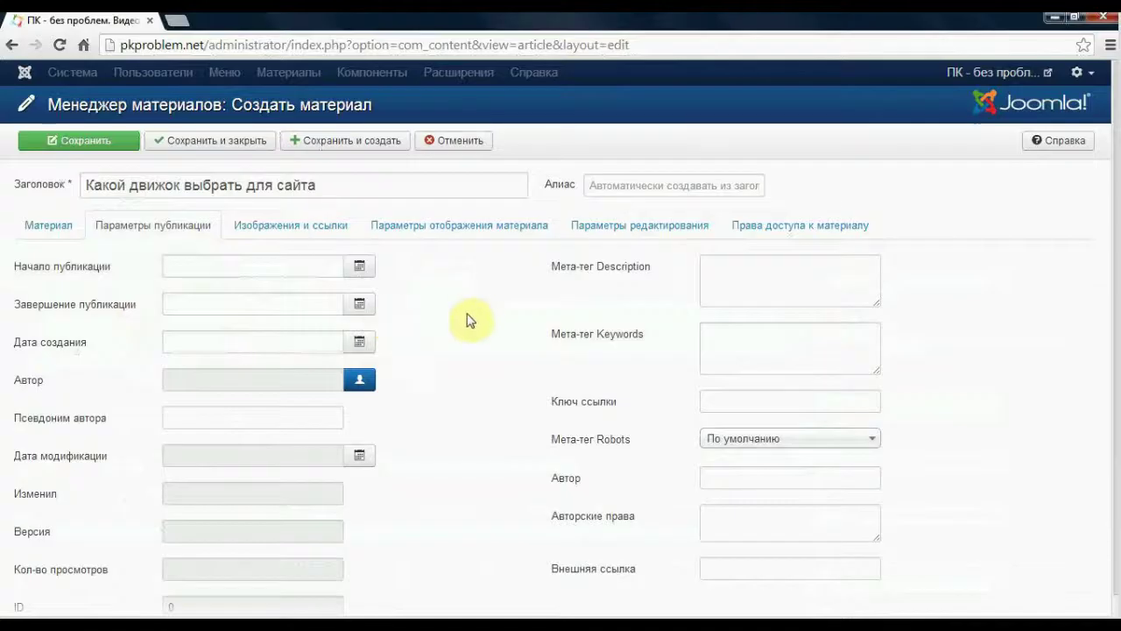
scroll(466, 320, "down", 1)
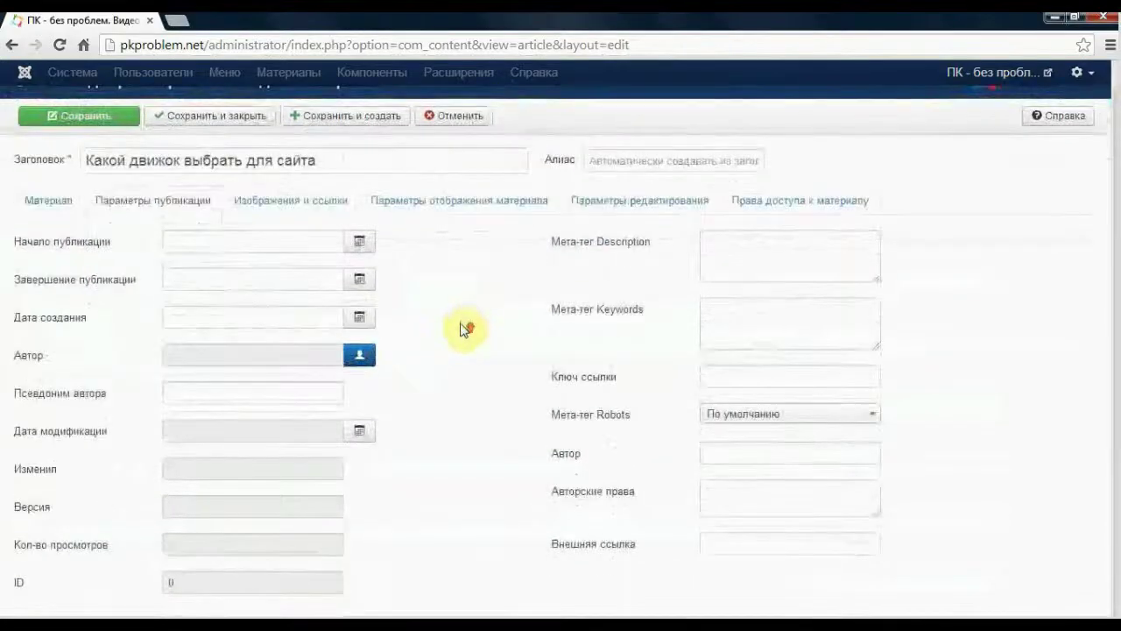
scroll(464, 328, "up", 1)
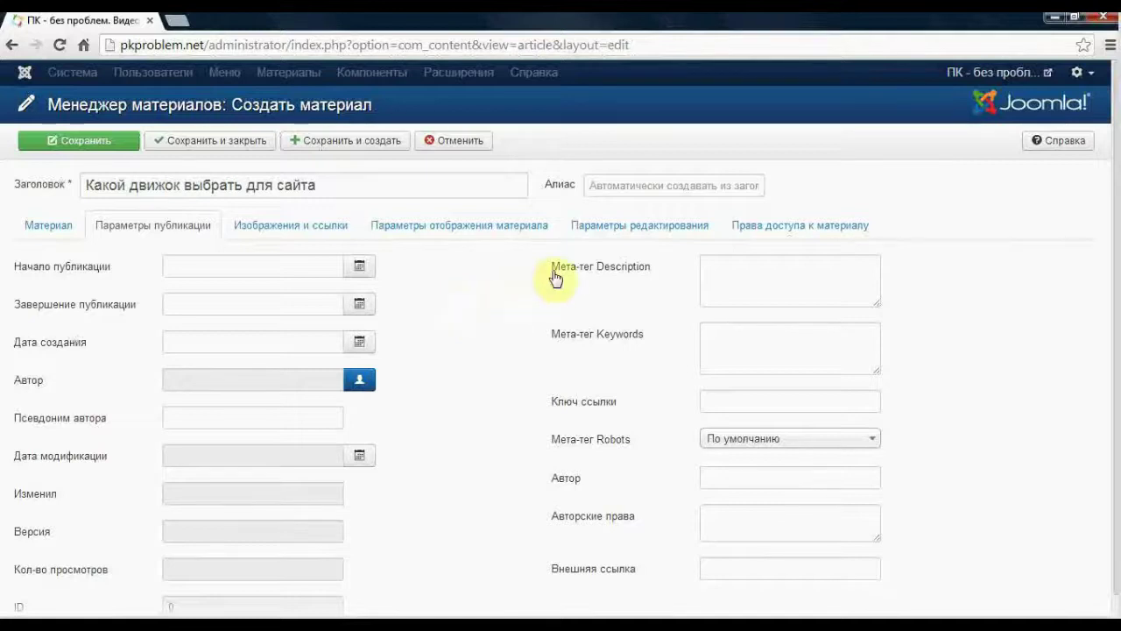
mouse_move(630, 276)
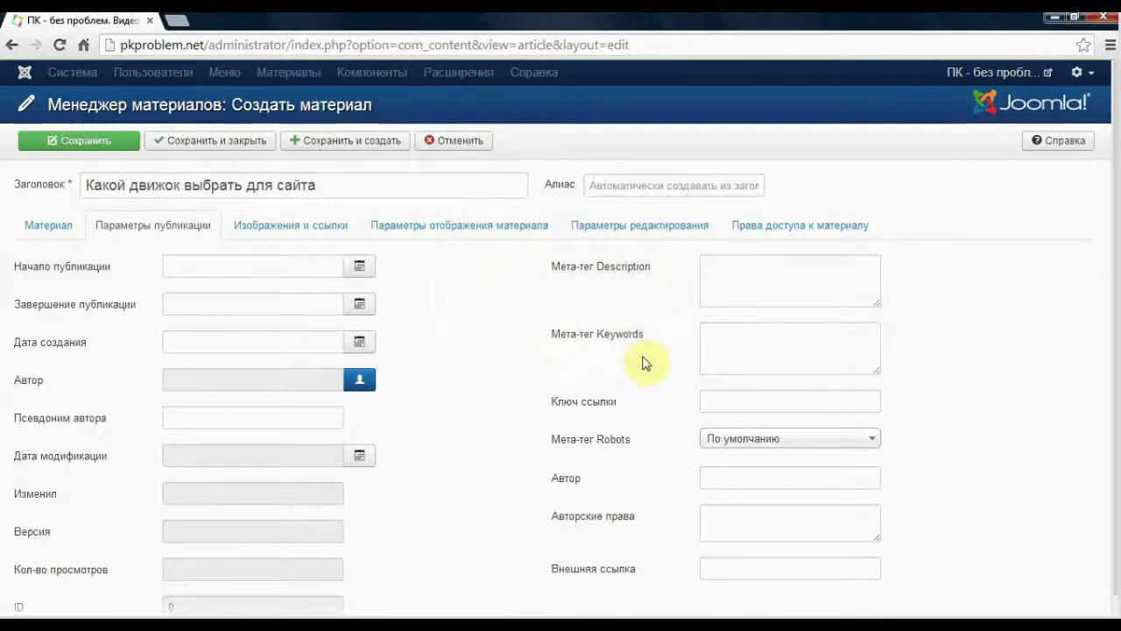
mouse_move(642, 337)
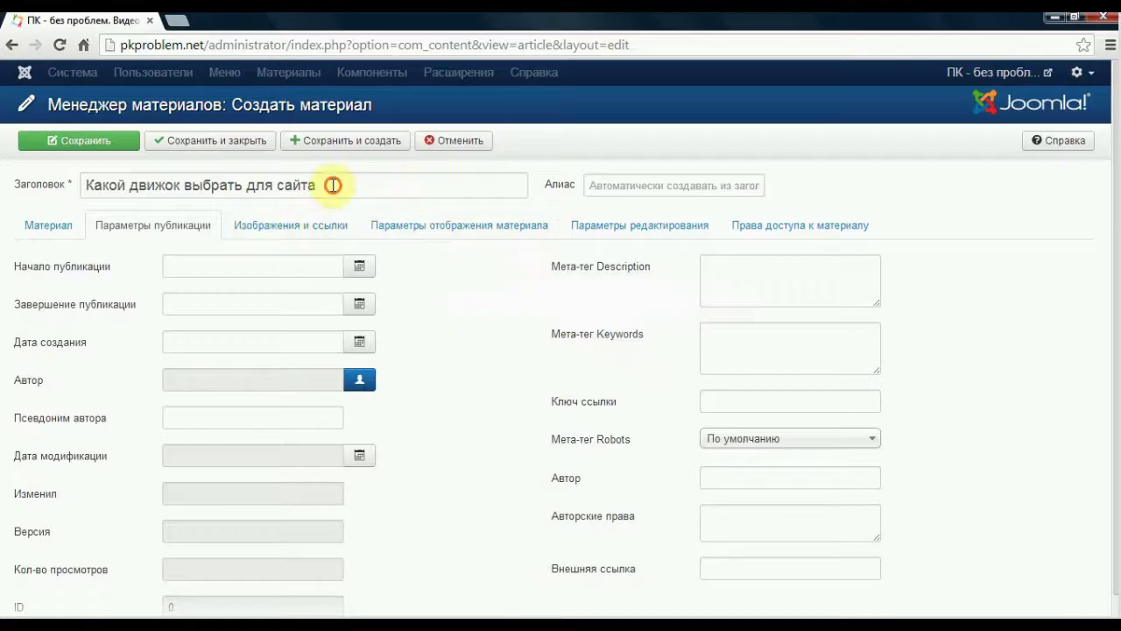
Copy the article title "Какой движок выбрать для сайта" into both the Мета-тег Description and Мета-тег Keywords fields
left_click_drag(333, 183, 78, 193)
key("ctrl+c")
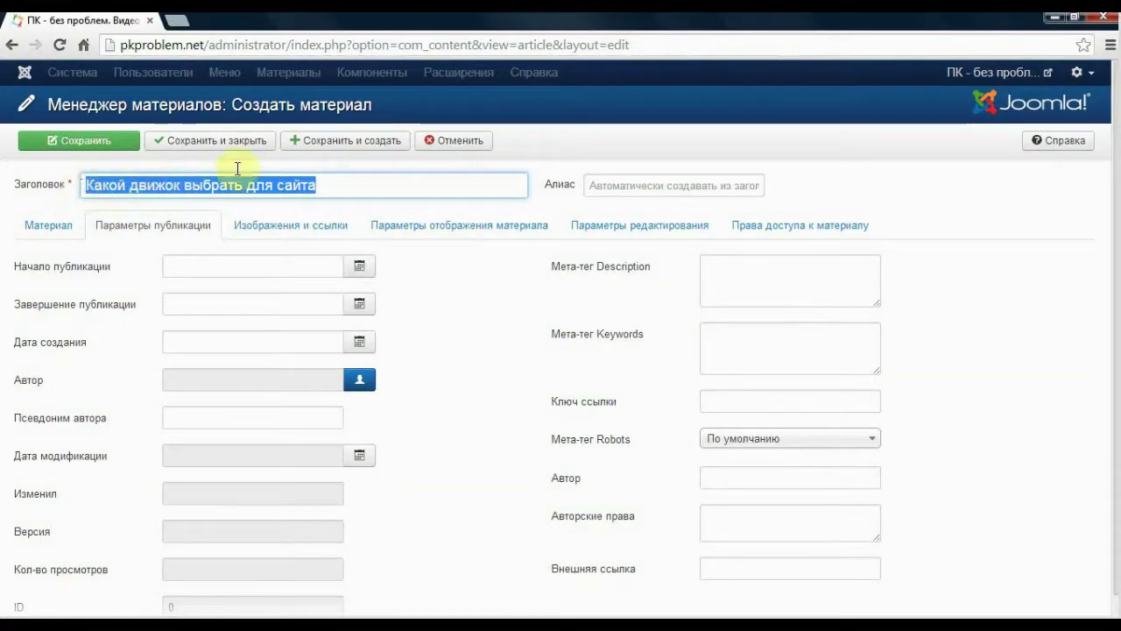
left_click(789, 261)
key("ctrl+v")
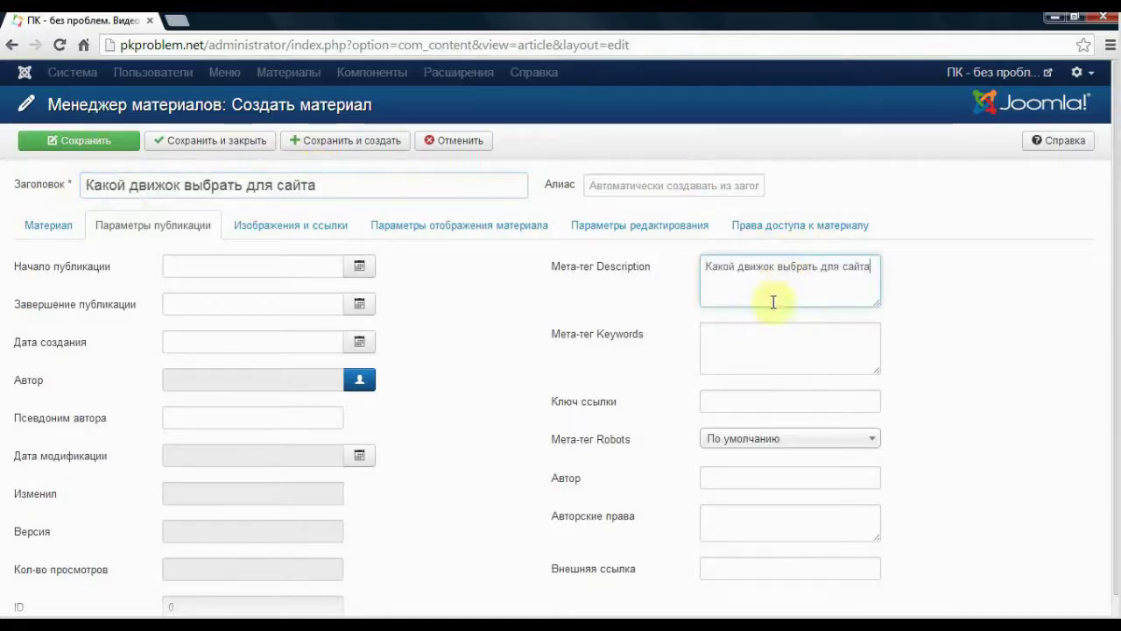
left_click(775, 338)
key("ctrl+v")
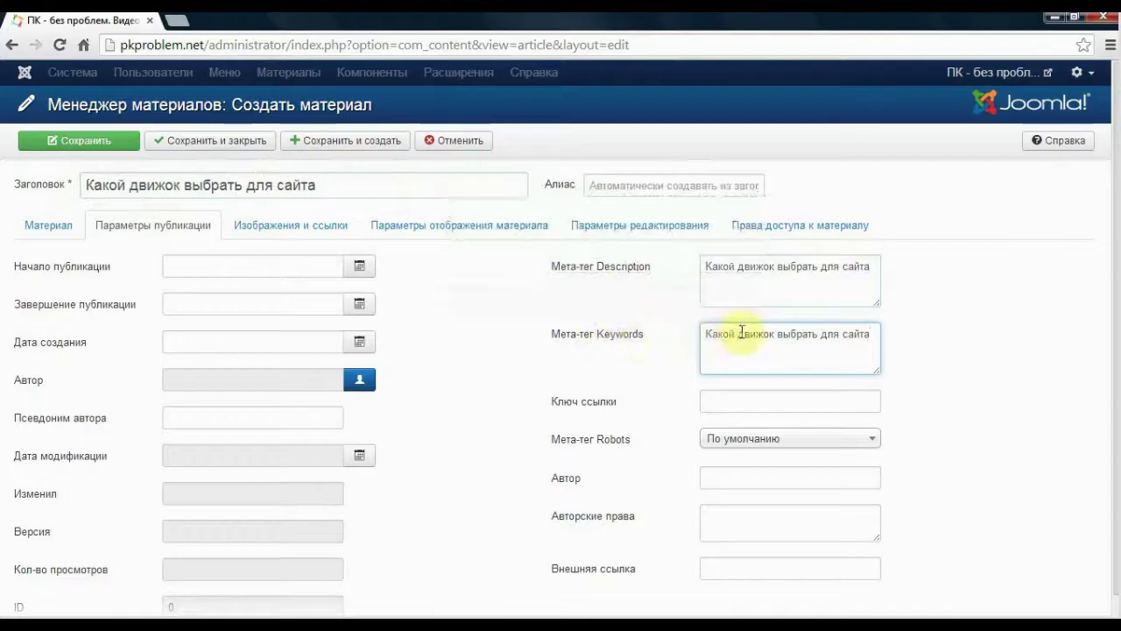
left_click(874, 267)
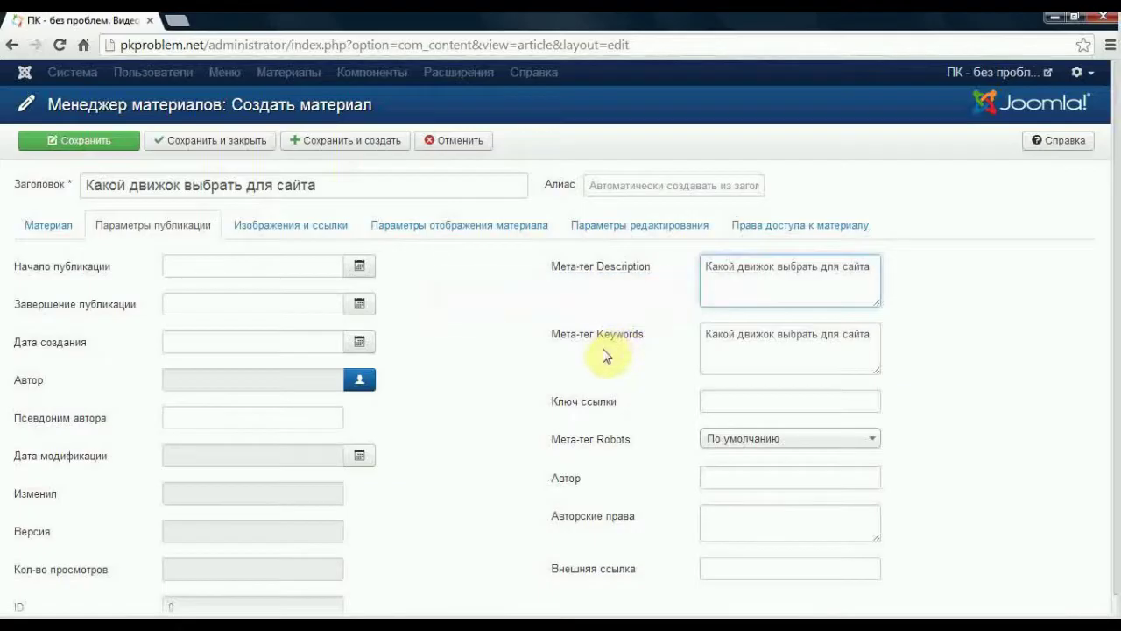
left_click(681, 492)
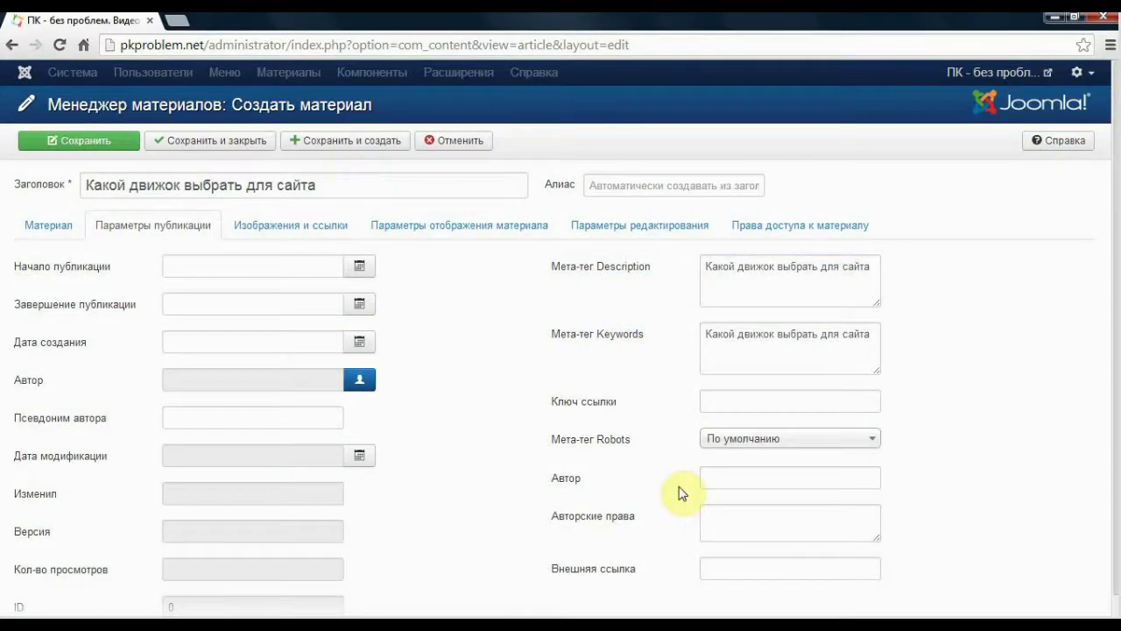
Examine the article's image and link fields (Изображения и ссылки), followed by its display parameters (Параметры отображения материала)
left_click(282, 236)
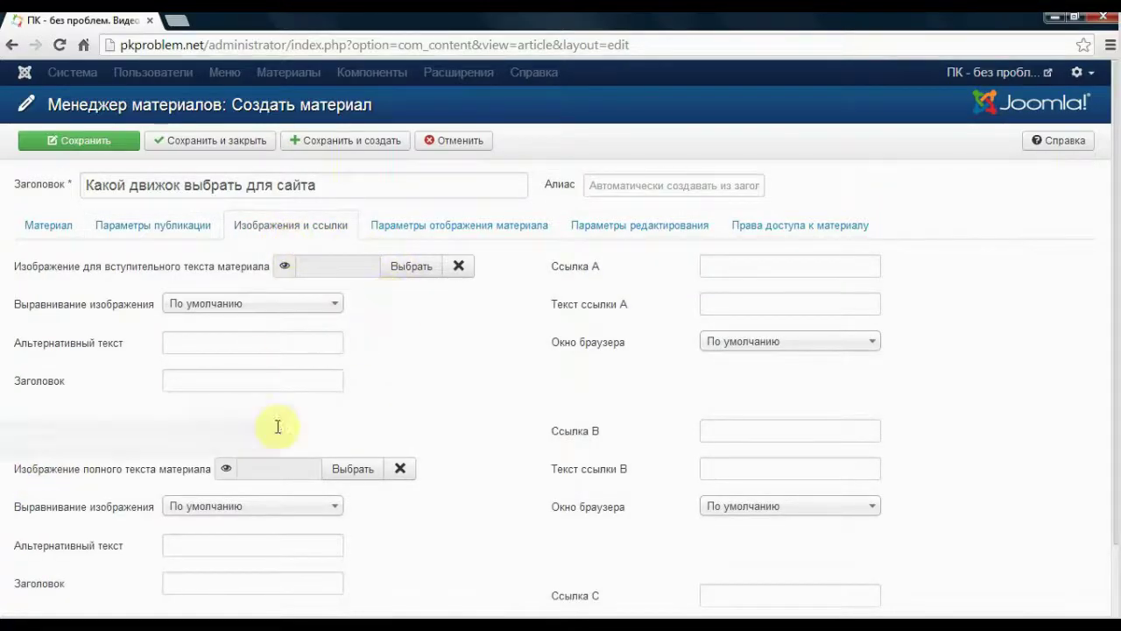
scroll(463, 443, "down", 1)
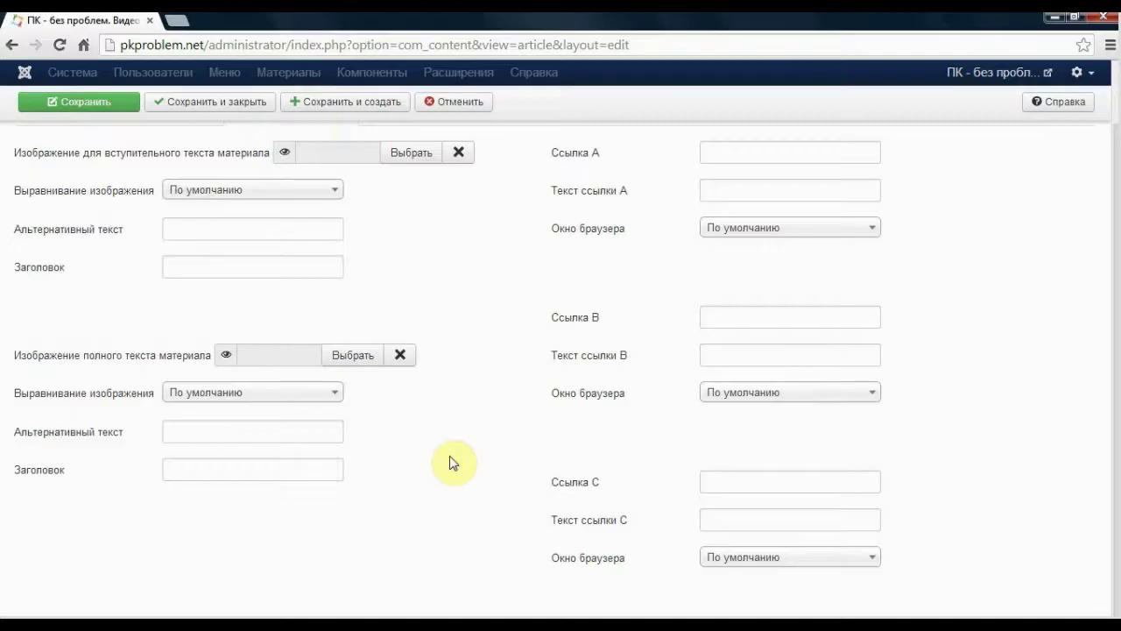
scroll(491, 512, "up", 2)
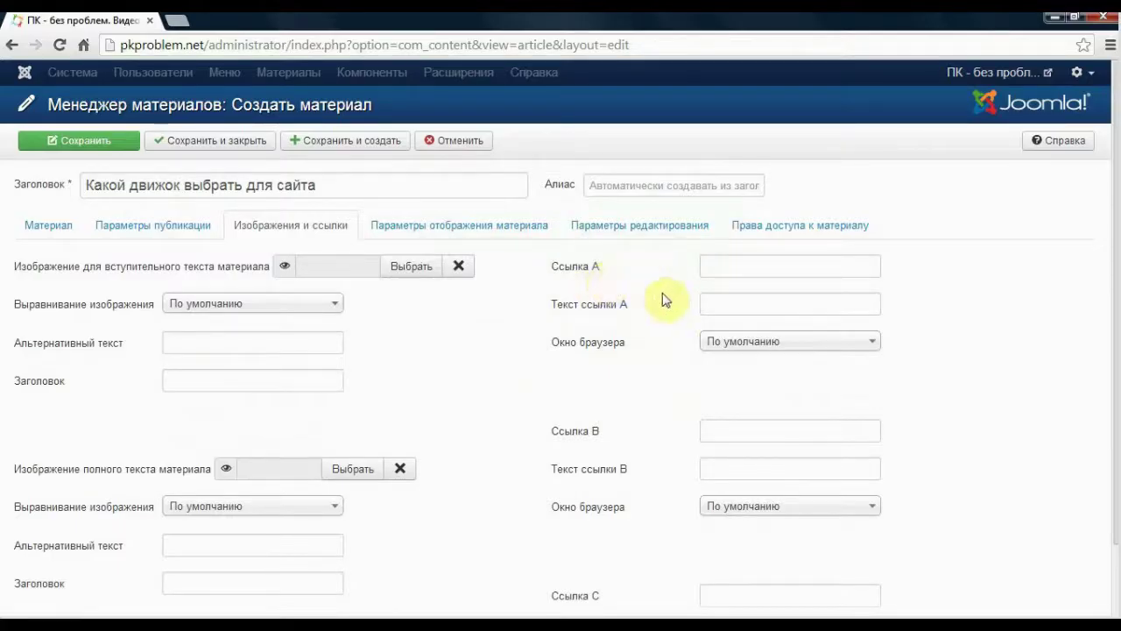
scroll(1031, 348, "down", 2)
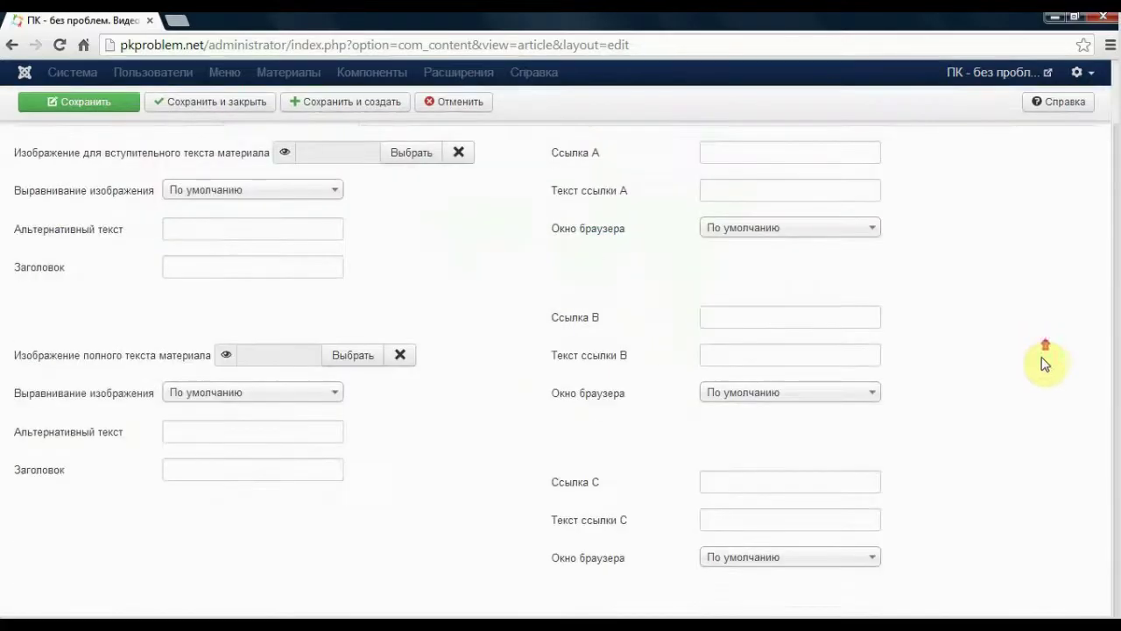
scroll(1043, 362, "up", 2)
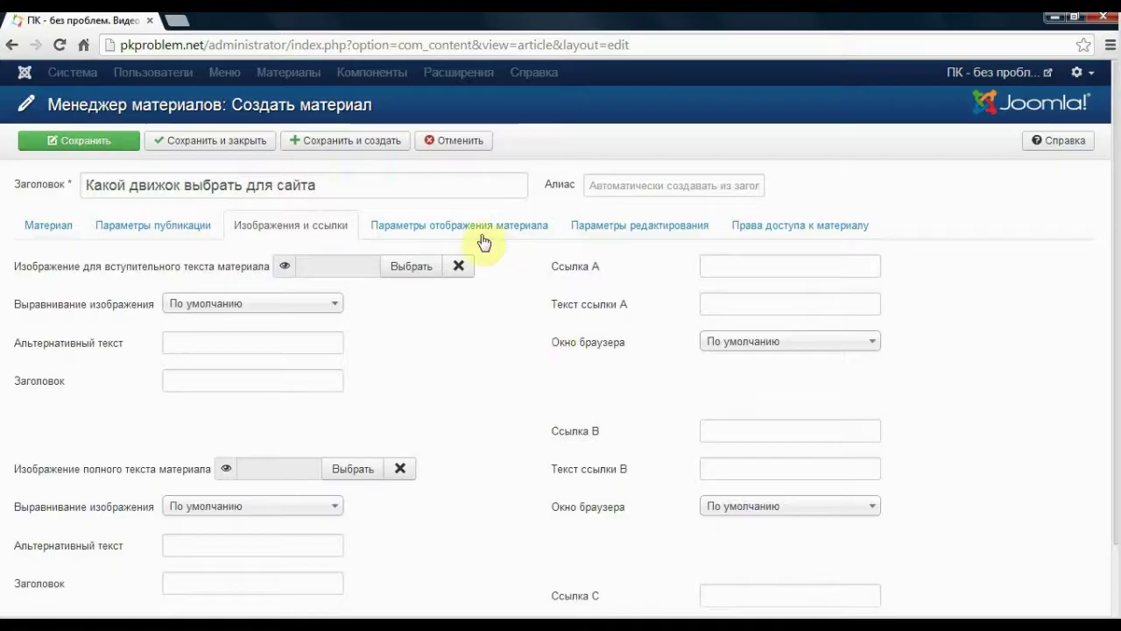
left_click(416, 233)
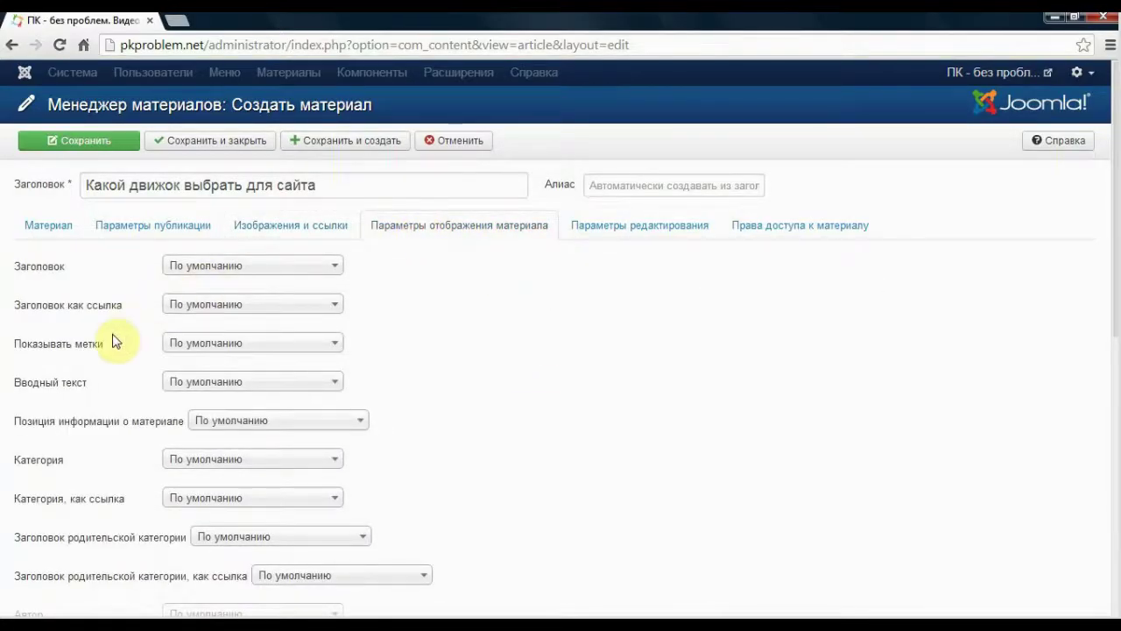
scroll(120, 348, "down", 7)
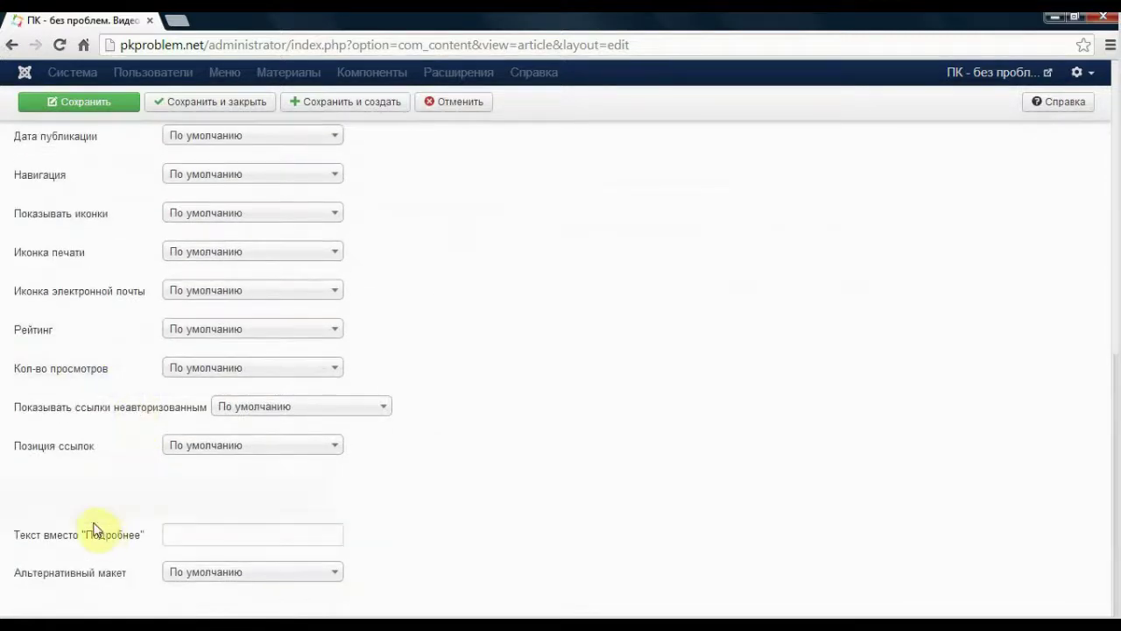
scroll(102, 520, "up", 1)
scroll(103, 516, "up", 7)
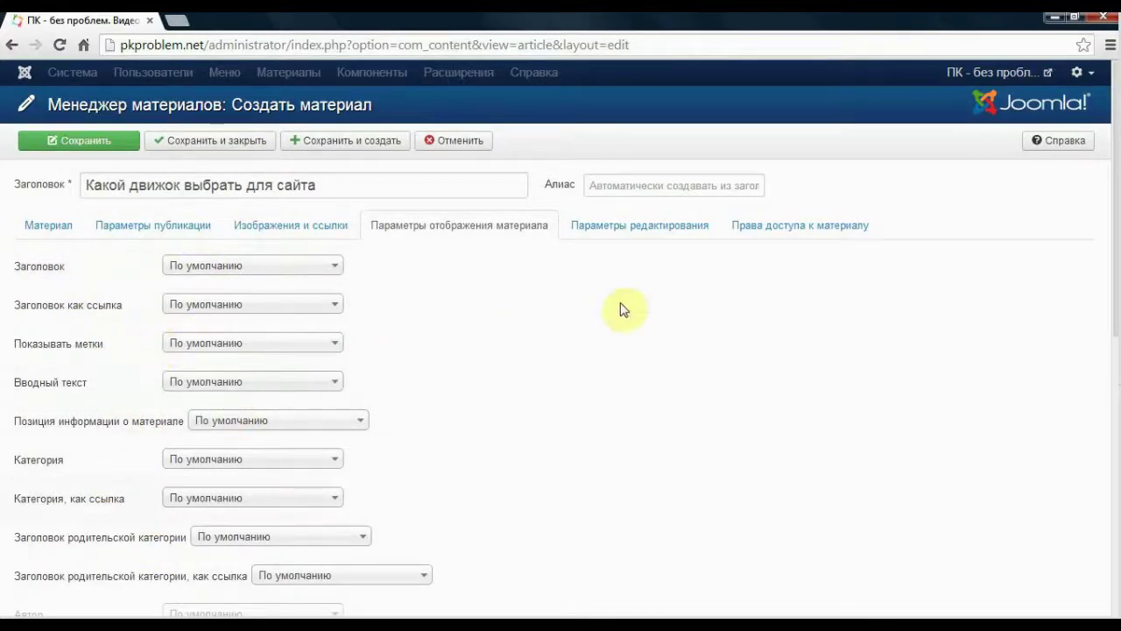
Look through the article's editing parameters (Параметры редактирования) and its access permissions (Права доступа к материалу)
left_click(644, 235)
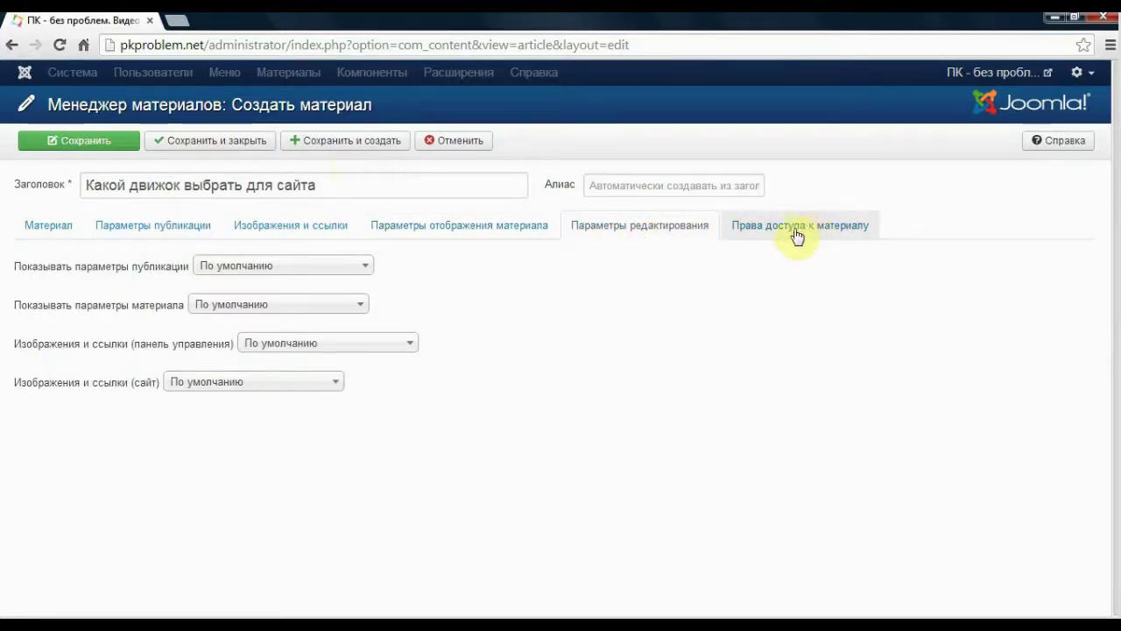
mouse_move(99, 317)
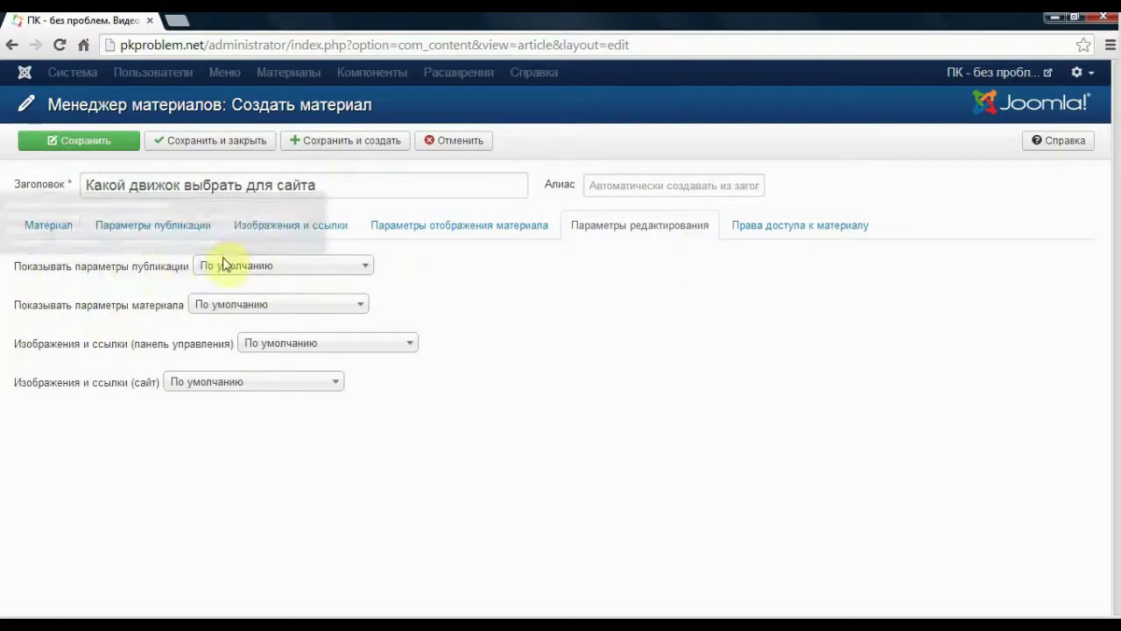
left_click(270, 265)
left_click(273, 265)
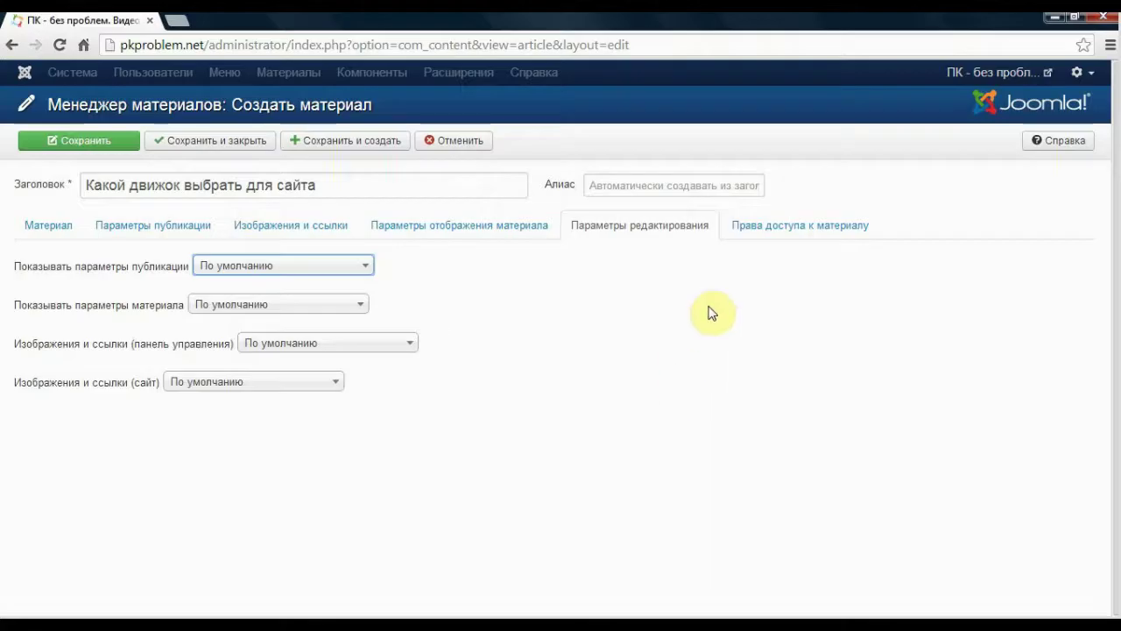
left_click(765, 235)
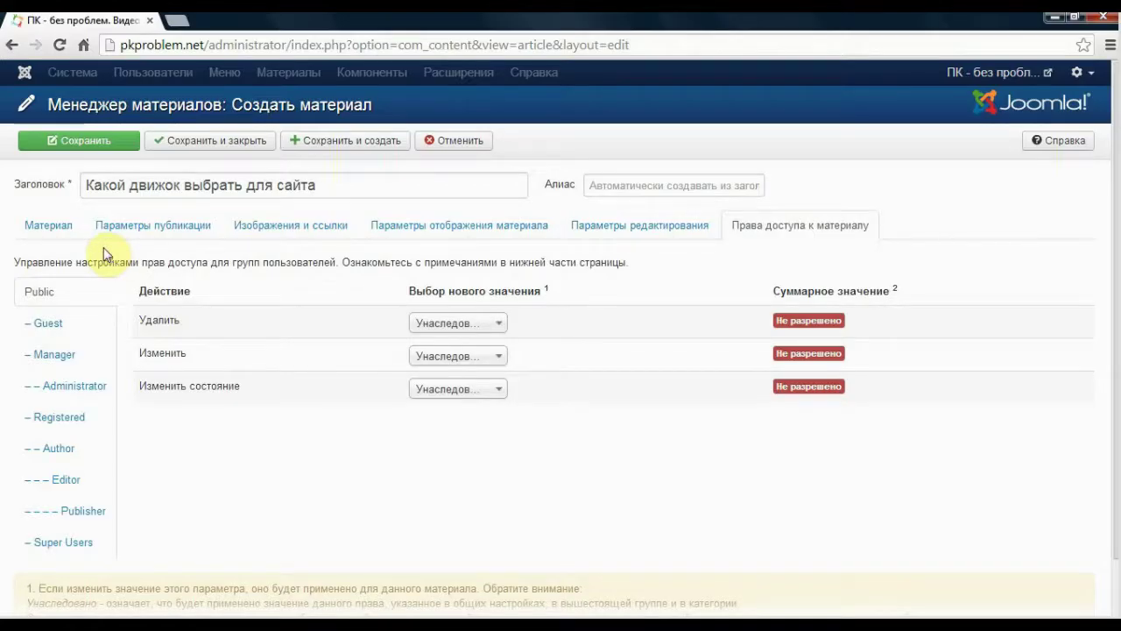
Return to the article body and insert a "Подробнее" (read more) break after the opening paragraph that starts with "Здравствуйте, друзья"
left_click(54, 240)
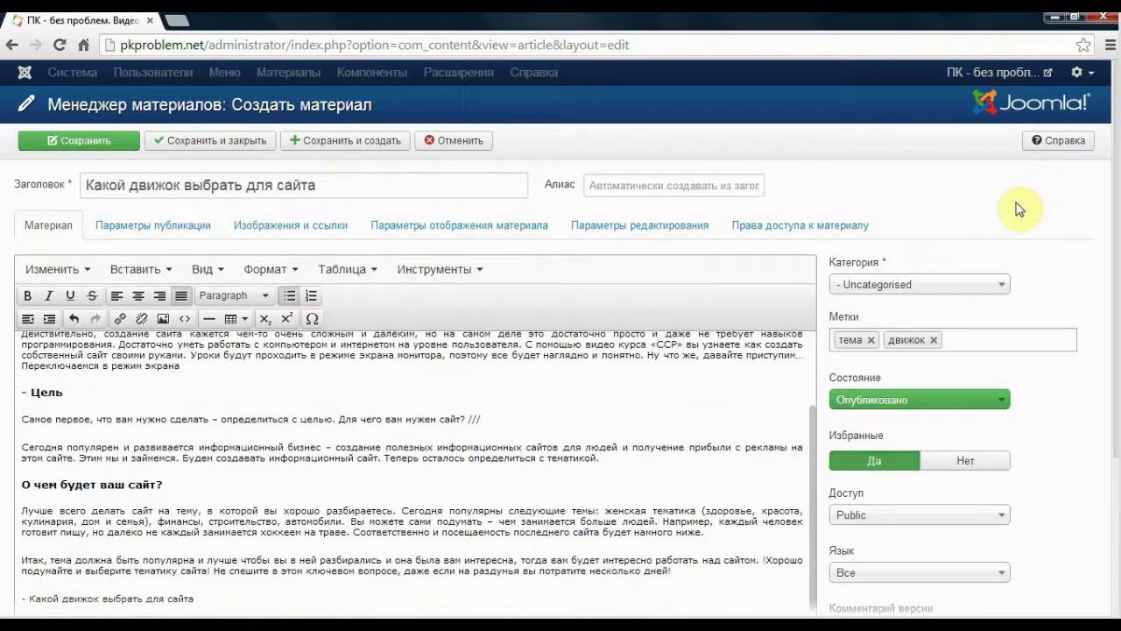
scroll(1001, 253, "down", 2)
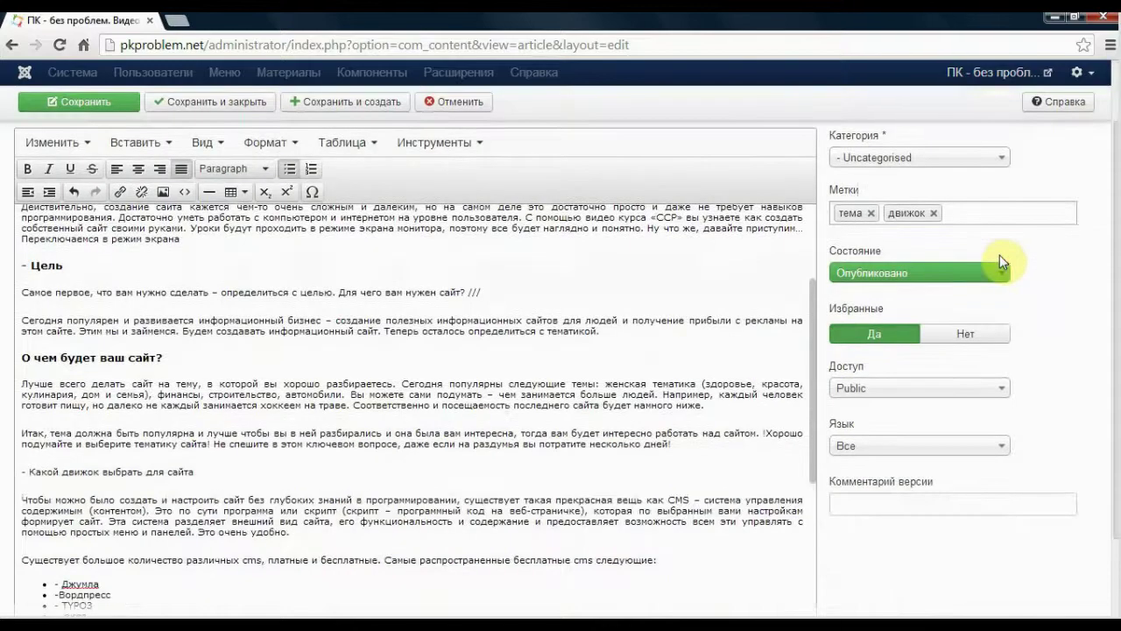
left_click_drag(810, 324, 810, 254)
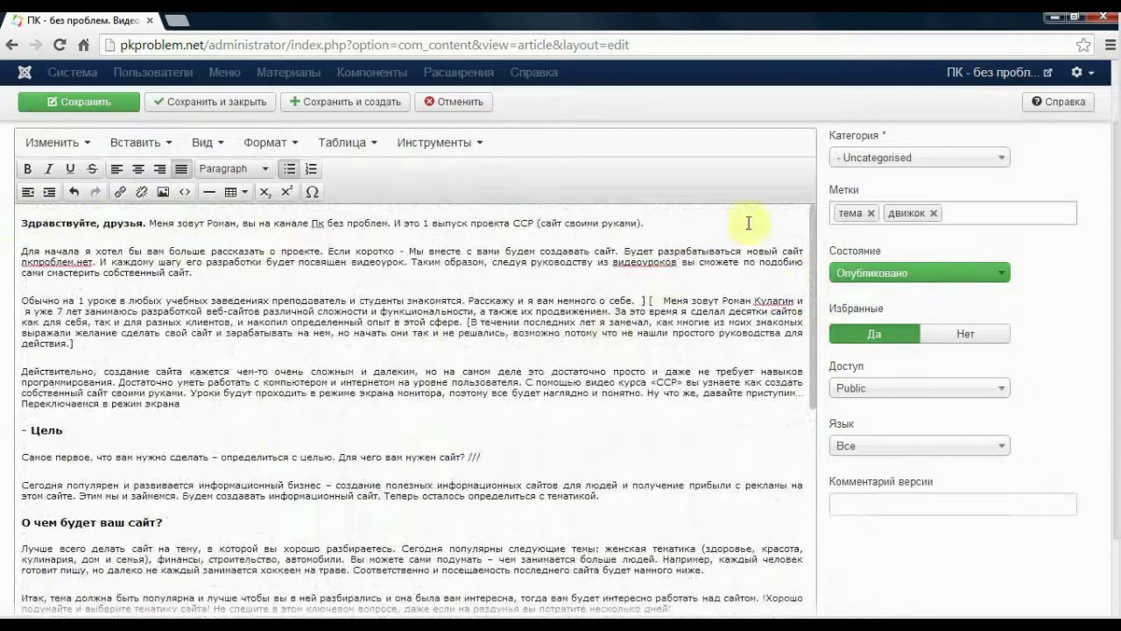
scroll(928, 267, "down", 1)
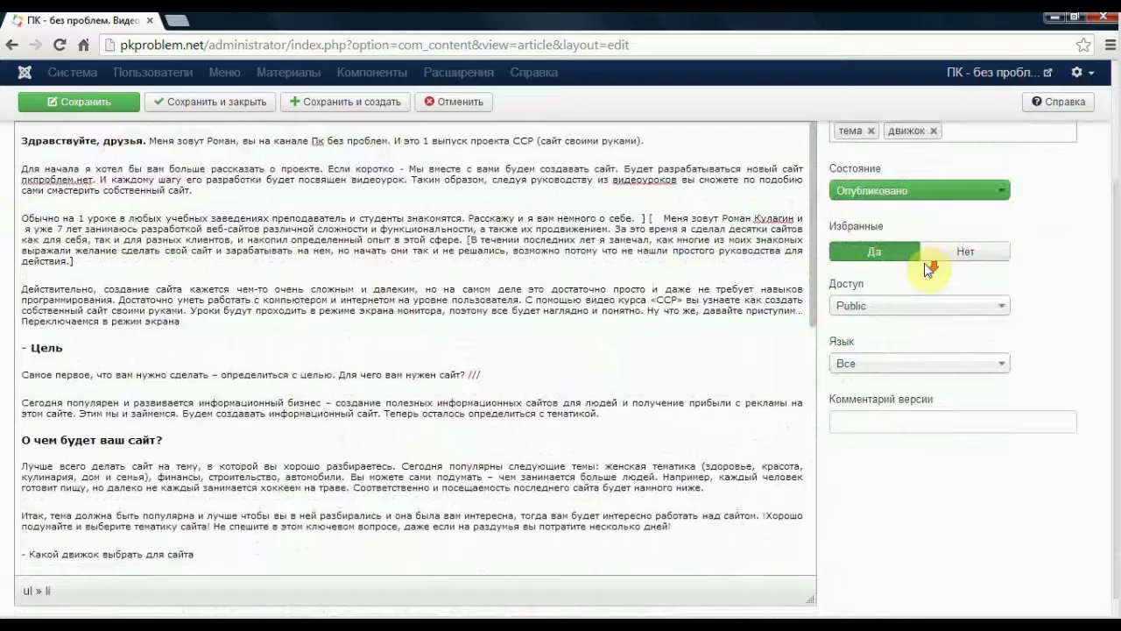
scroll(929, 267, "down", 1)
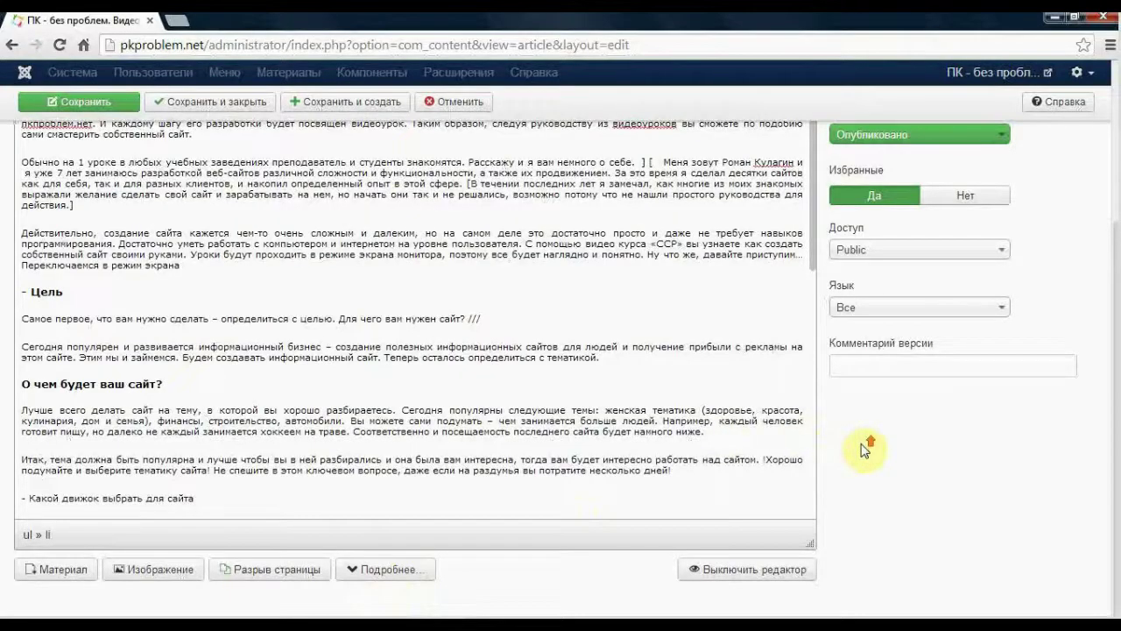
scroll(865, 448, "up", 3)
left_click_drag(22, 349, 669, 352)
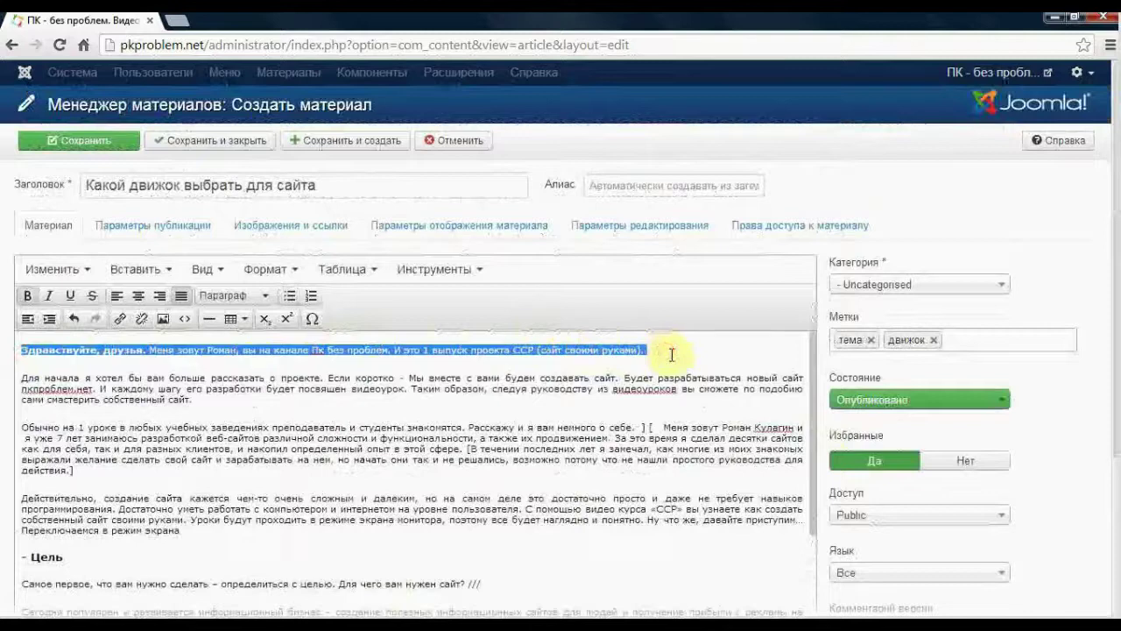
left_click(671, 353)
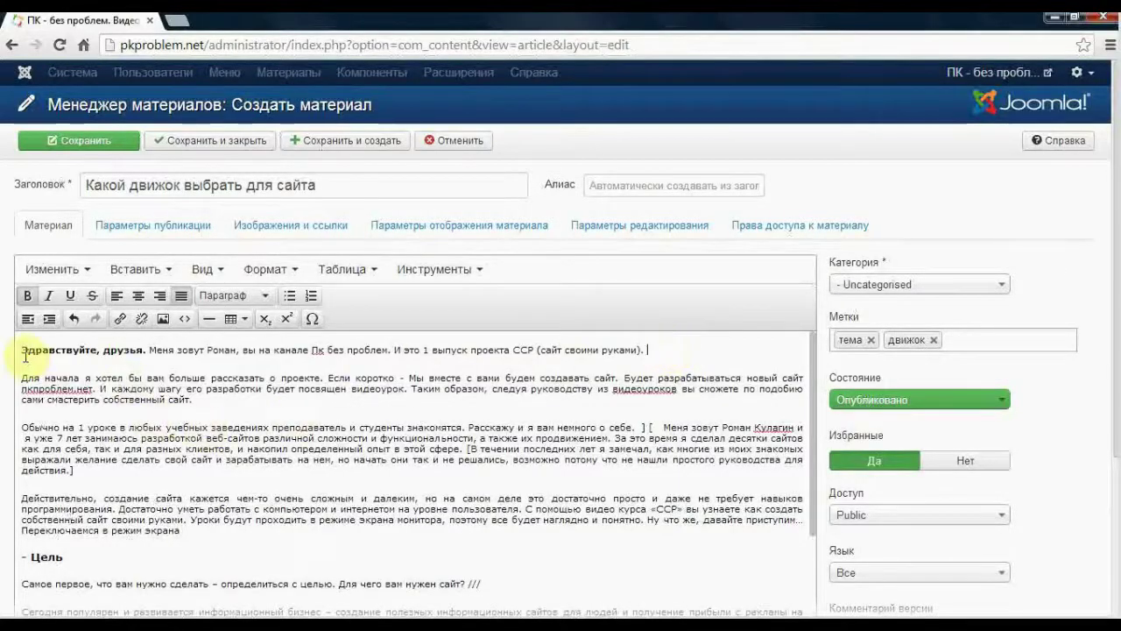
left_click_drag(23, 350, 645, 350)
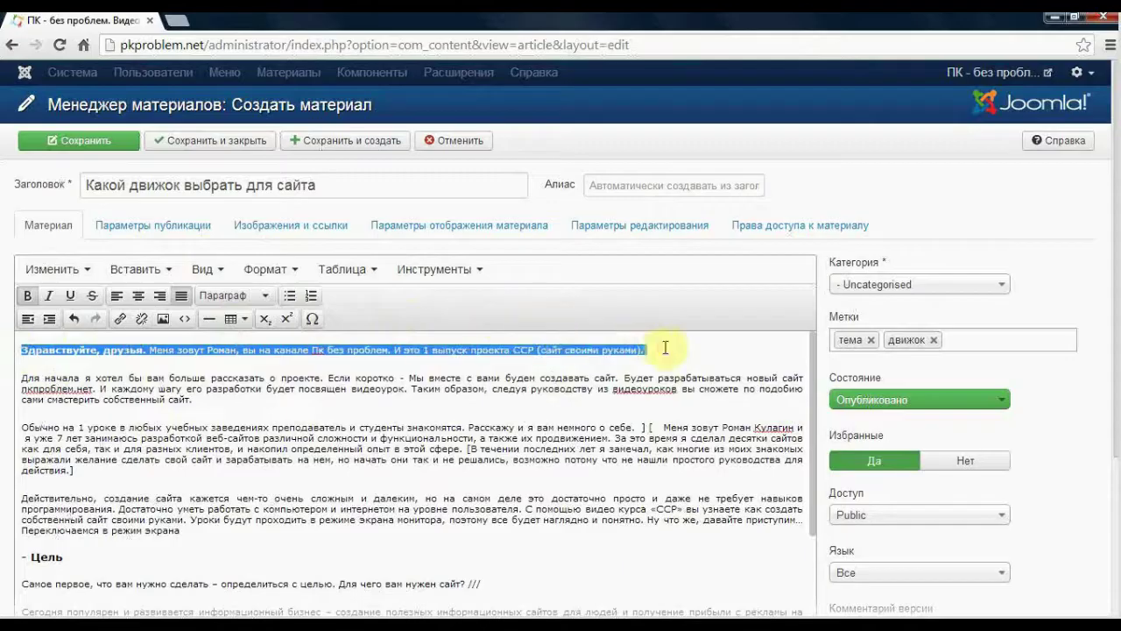
left_click(668, 351)
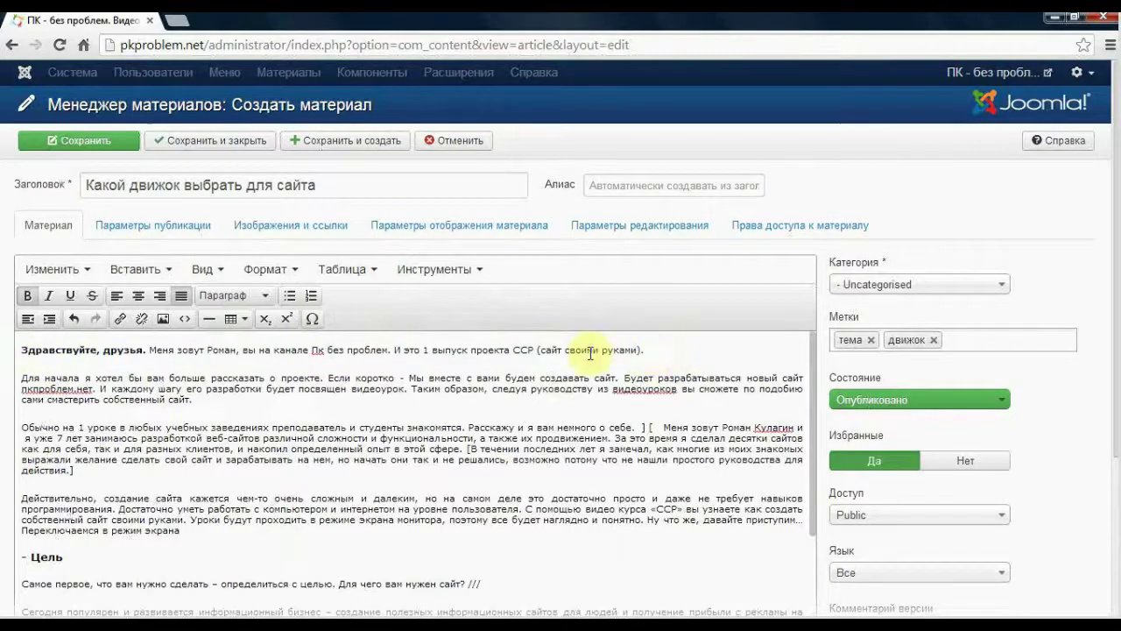
scroll(591, 353, "down", 3)
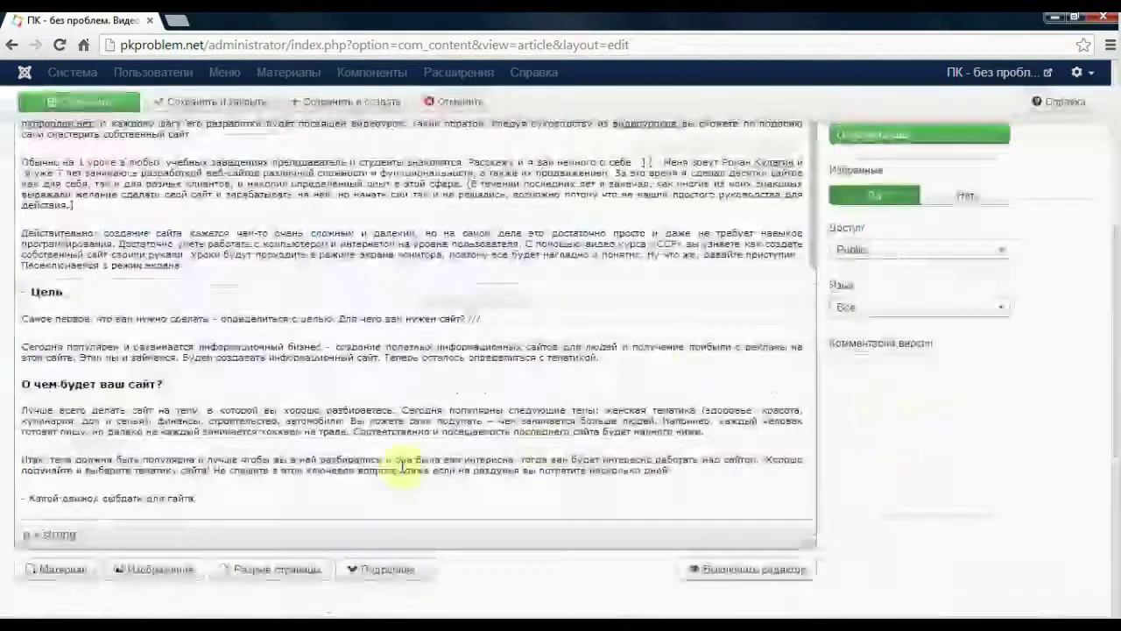
left_click(388, 570)
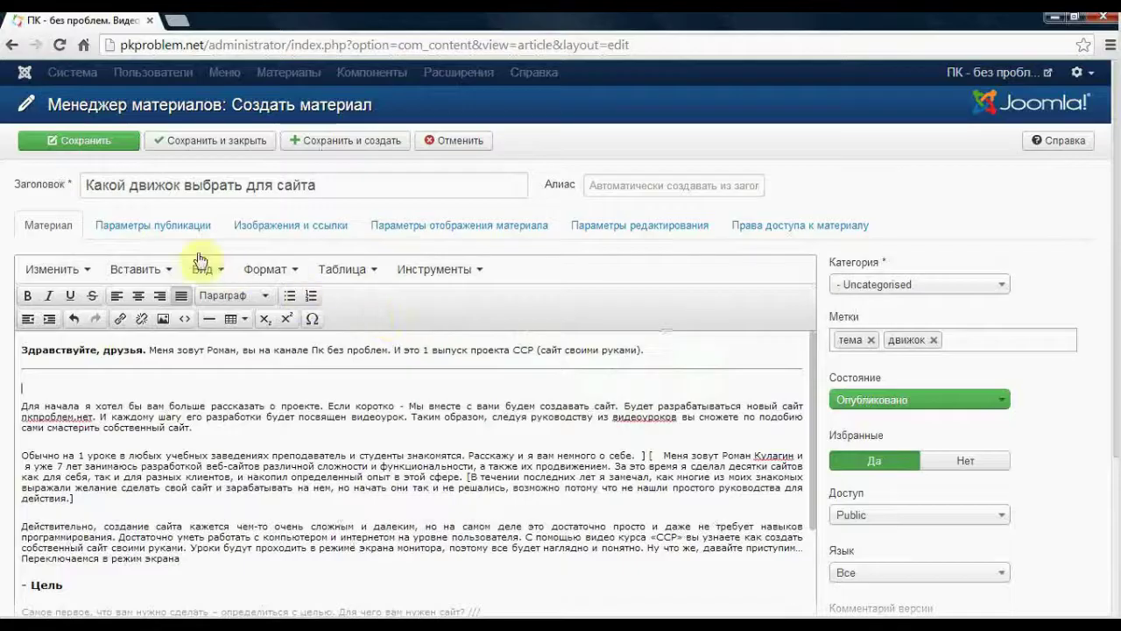
Save the article without closing it and open the site's public home page
left_click(72, 155)
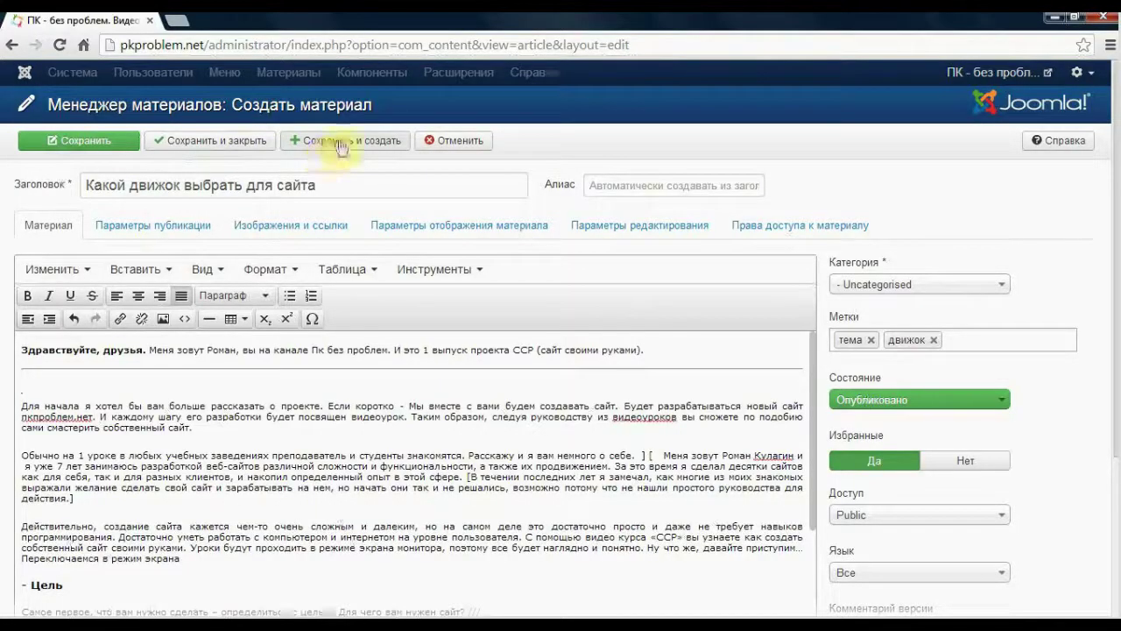
left_click(129, 153)
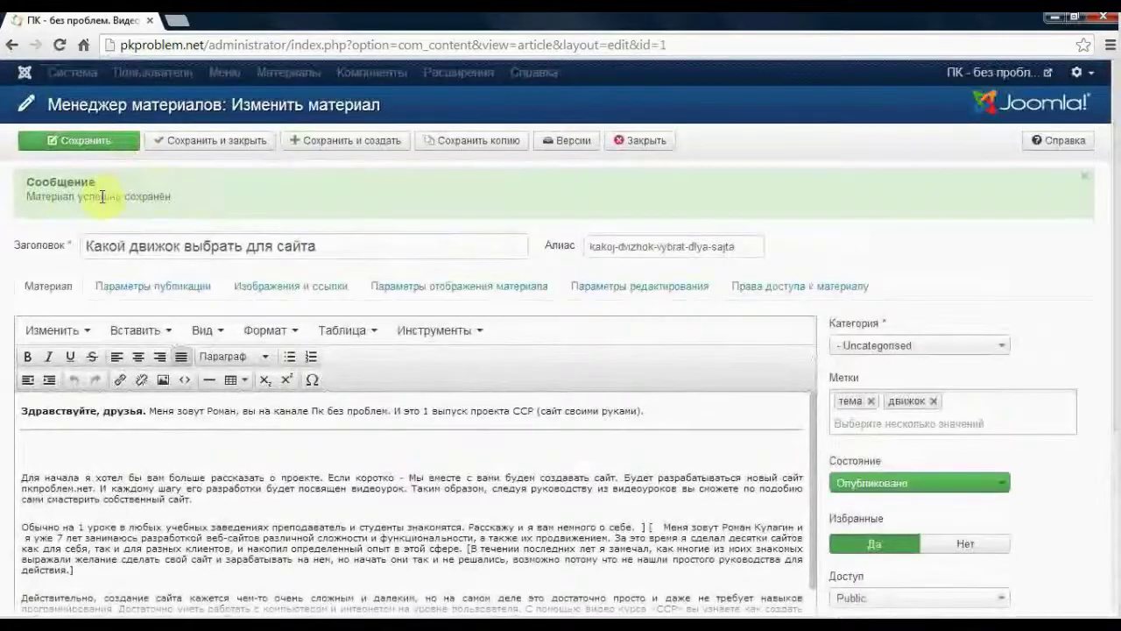
left_click(977, 76)
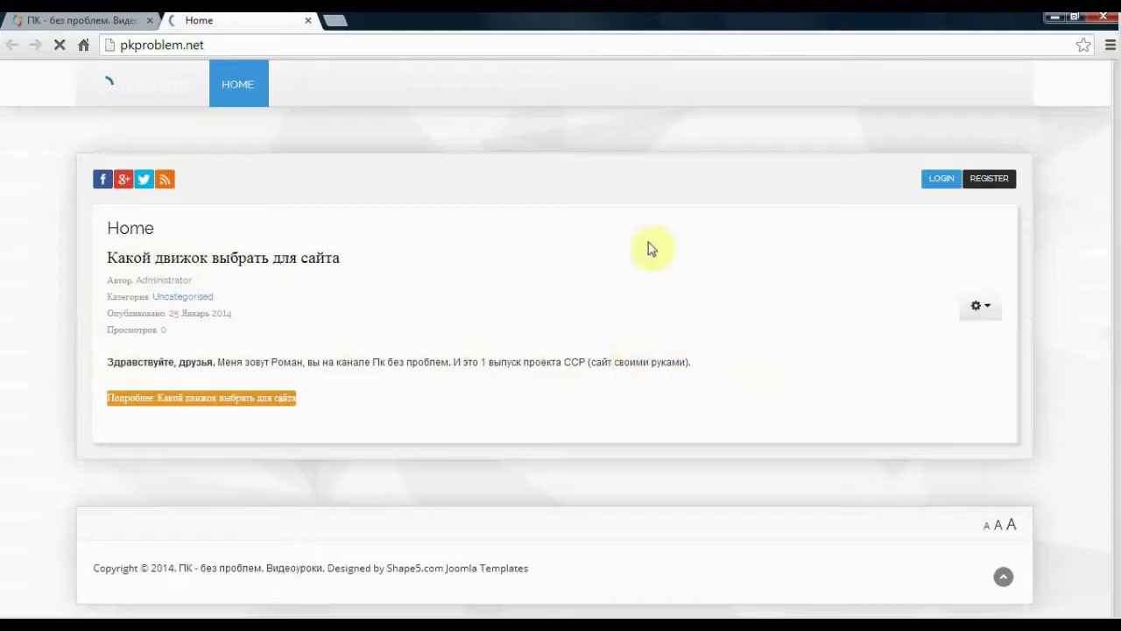
Open the full article "Какой движок выбрать для сайта" on the site and examine its text, publication details, tags and options menu
left_click(193, 267)
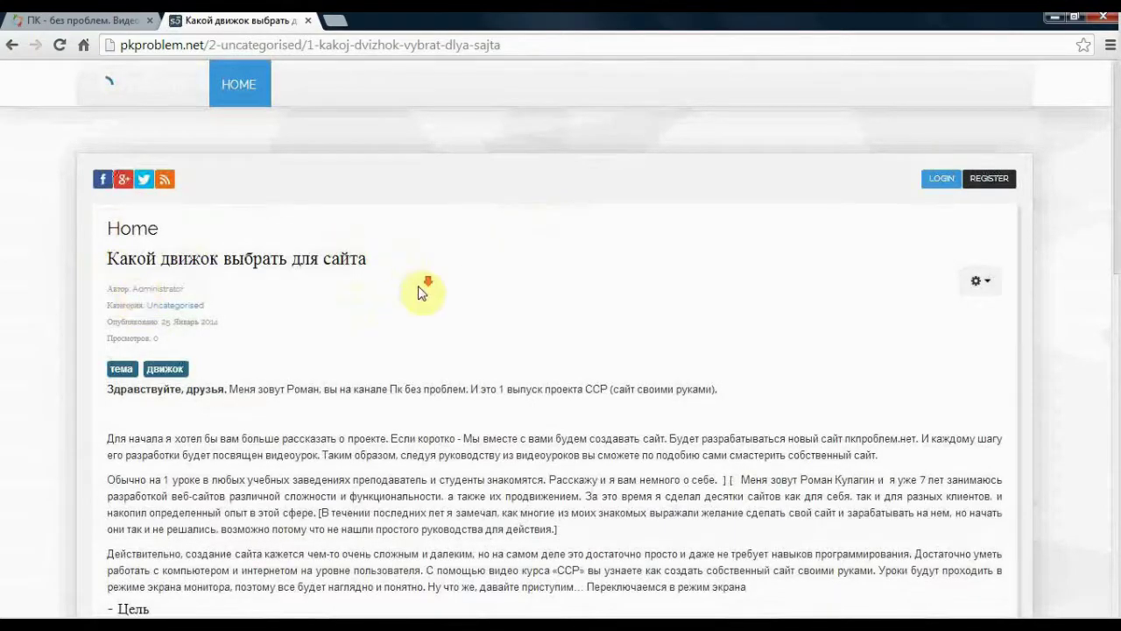
scroll(420, 292, "down", 15)
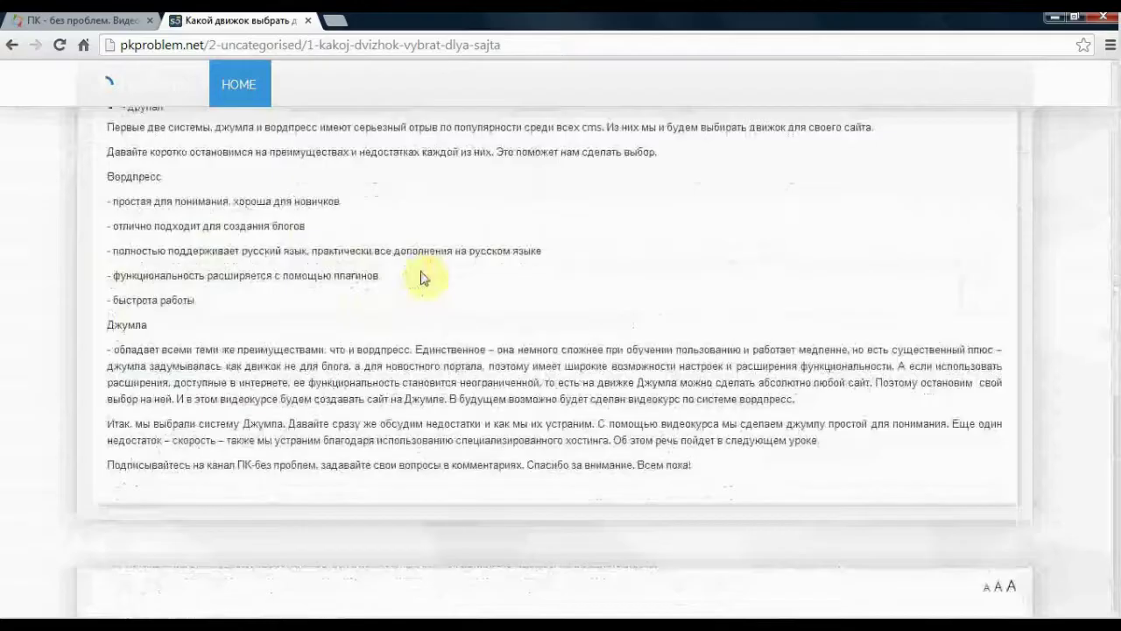
scroll(422, 277, "down", 2)
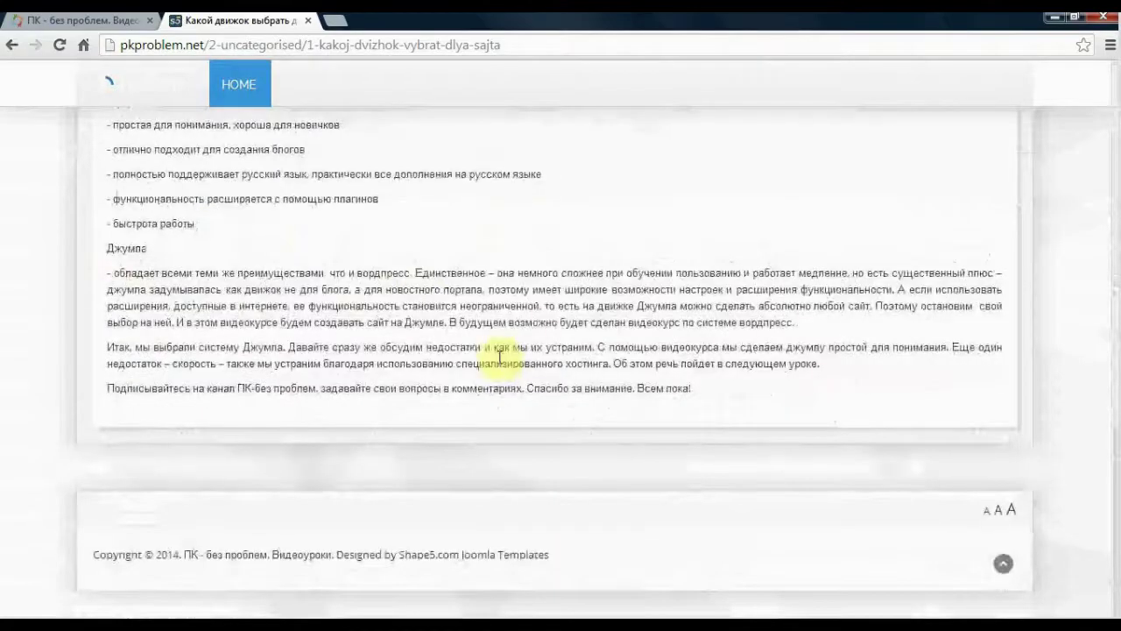
scroll(500, 356, "up", 17)
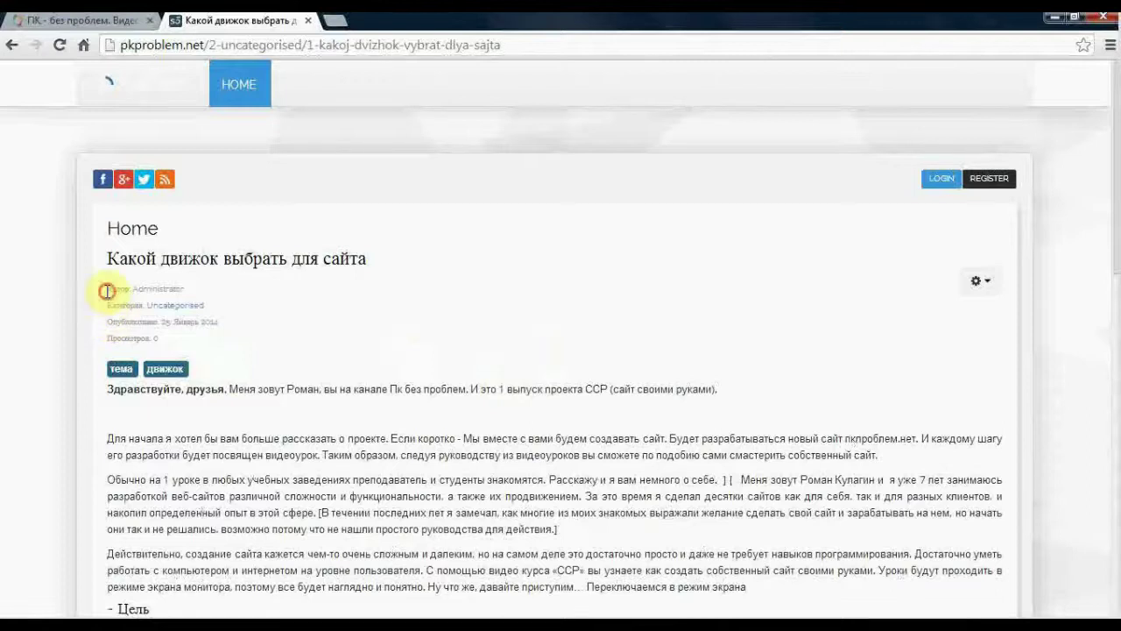
left_click_drag(106, 290, 250, 327)
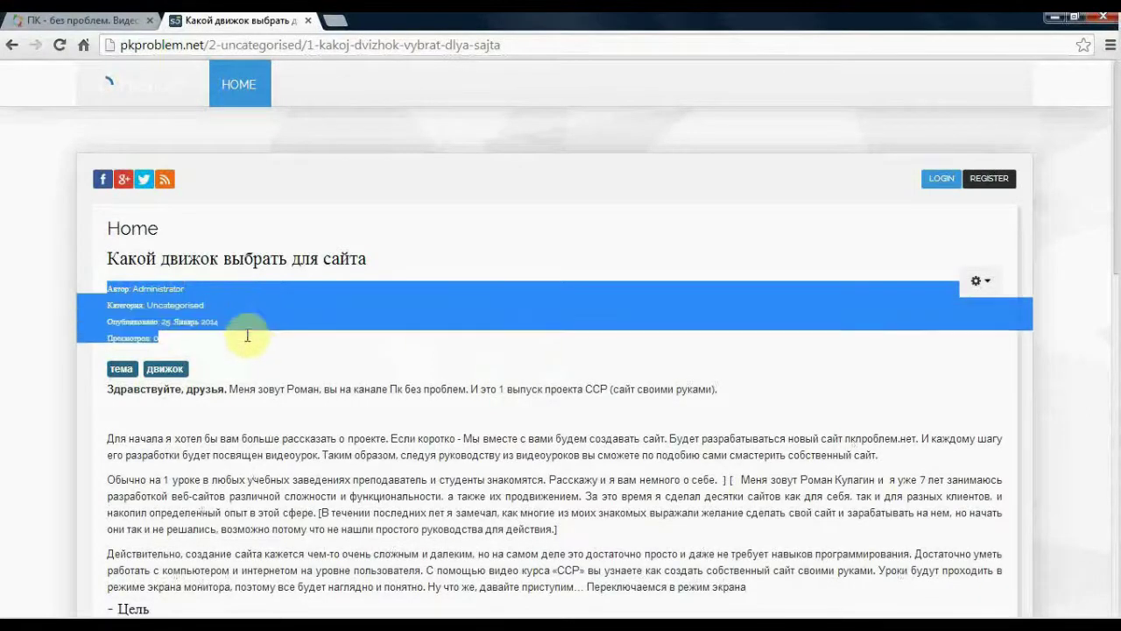
left_click(245, 343)
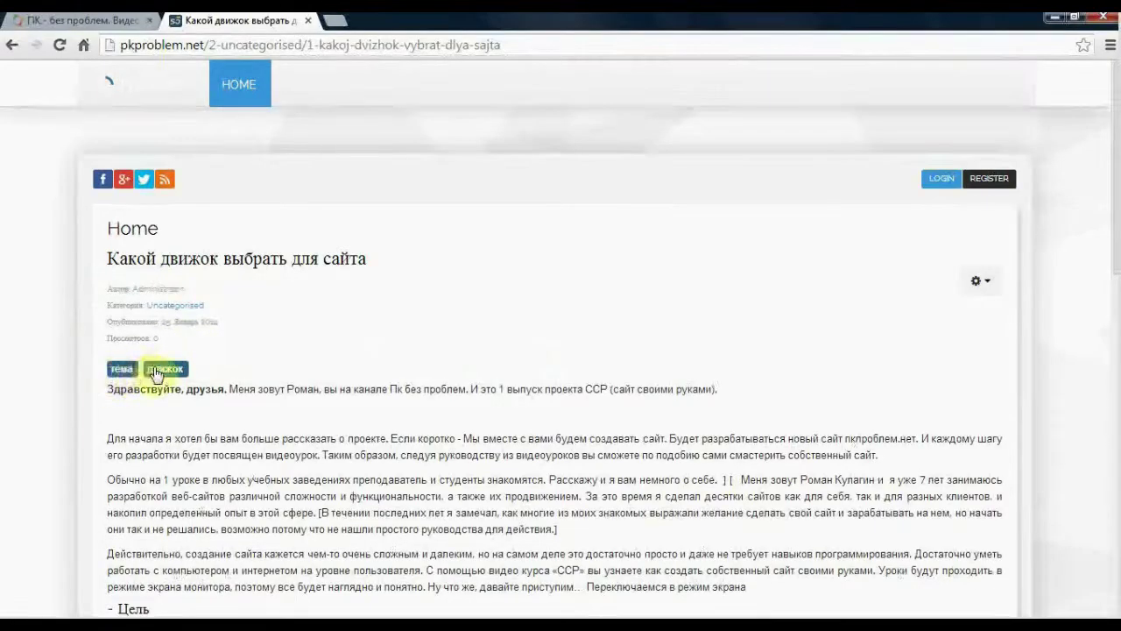
left_click(989, 285)
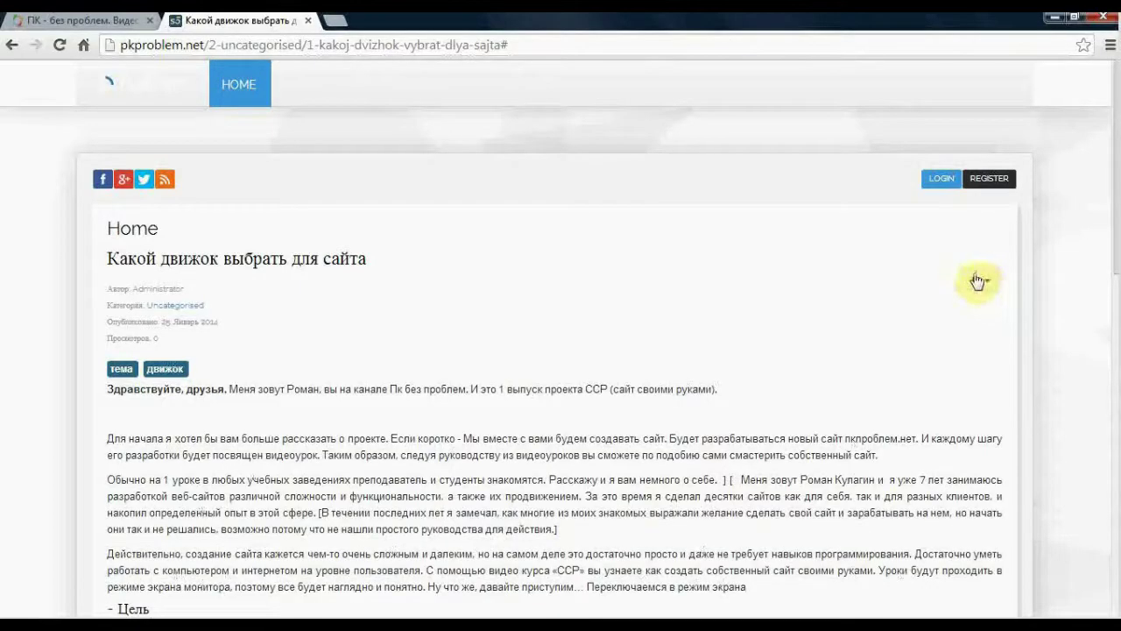
Return to the article editor and set Автор and Дата создания to Скрыть in the article's display parameters
left_click(99, 16)
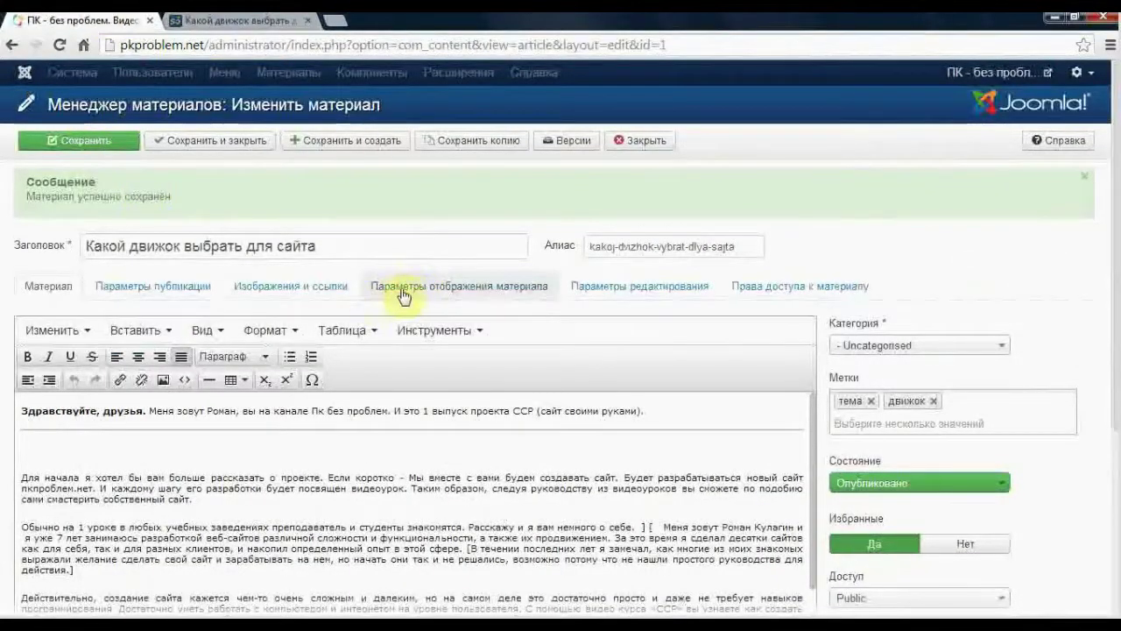
left_click(429, 292)
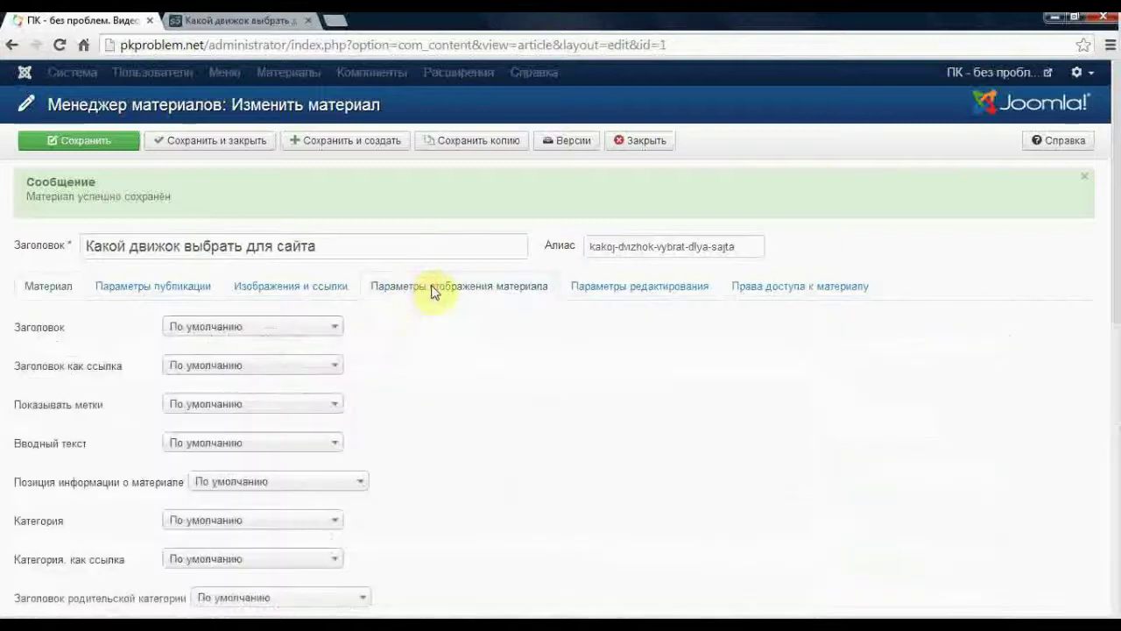
scroll(420, 337, "down", 3)
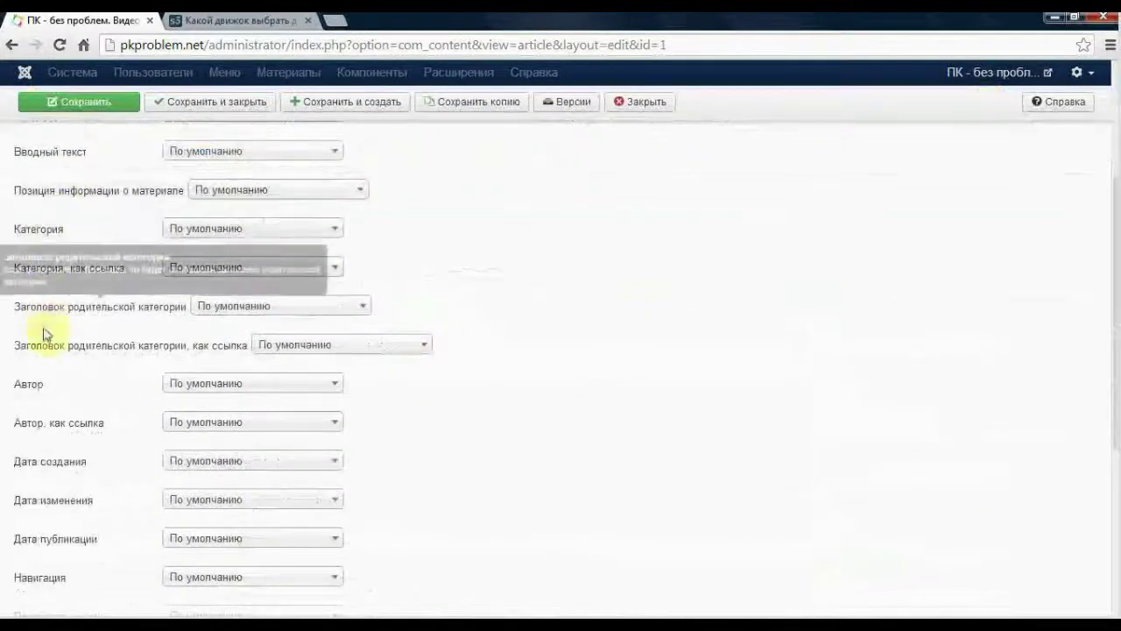
left_click(208, 391)
left_click(210, 428)
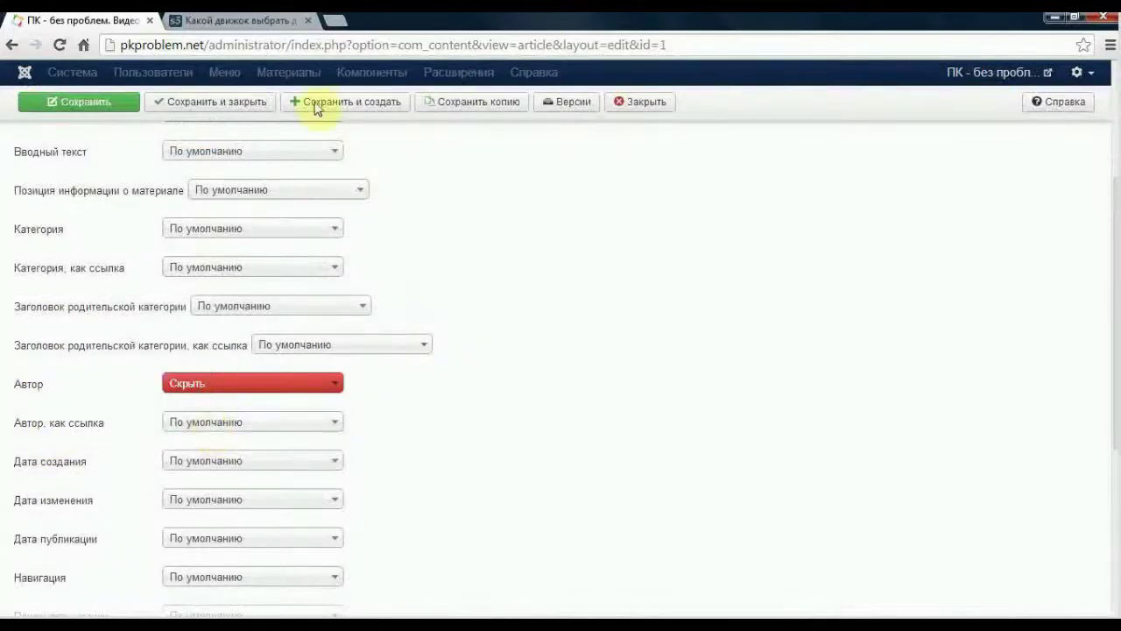
left_click(184, 464)
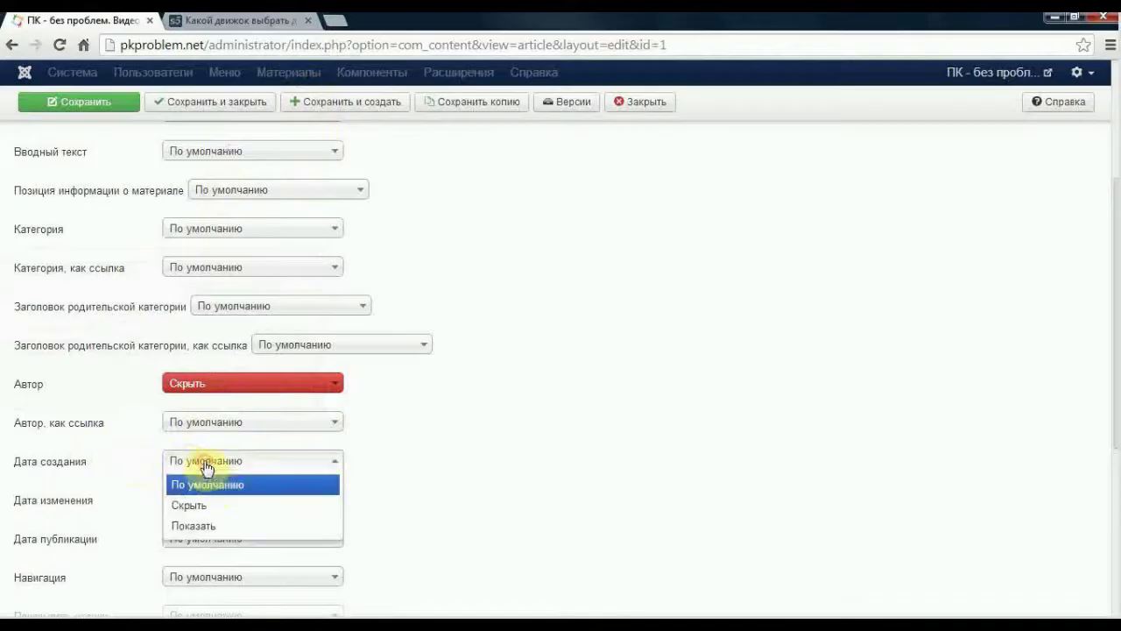
left_click(220, 504)
Set the views counter option (Кол-во просмотров) to Скрыть for this article
scroll(192, 463, "down", 2)
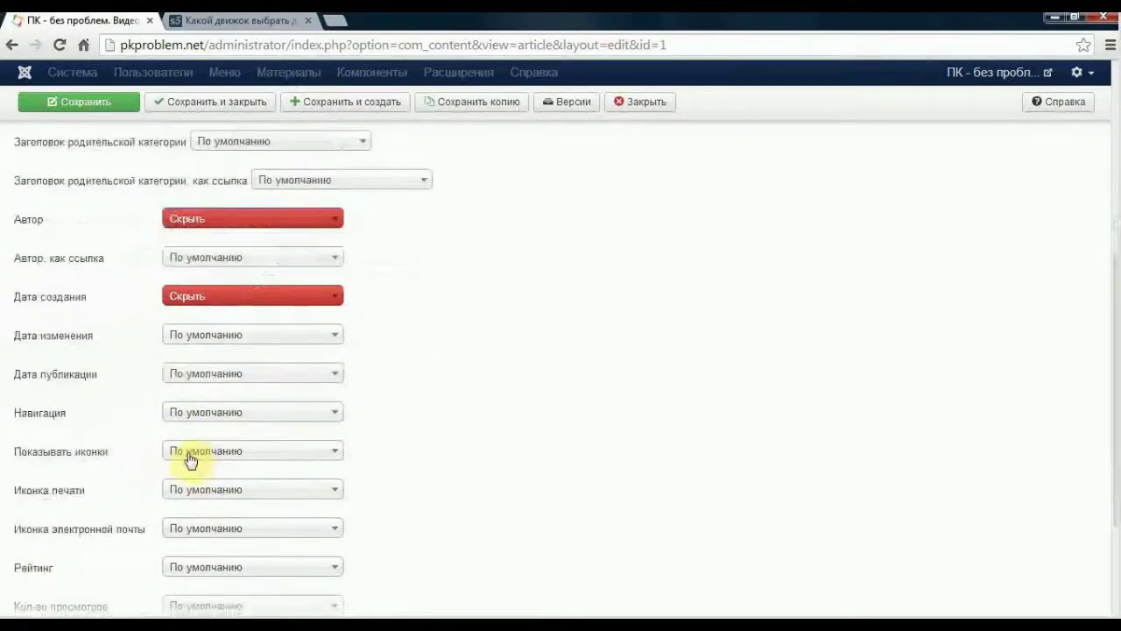
scroll(140, 442, "down", 2)
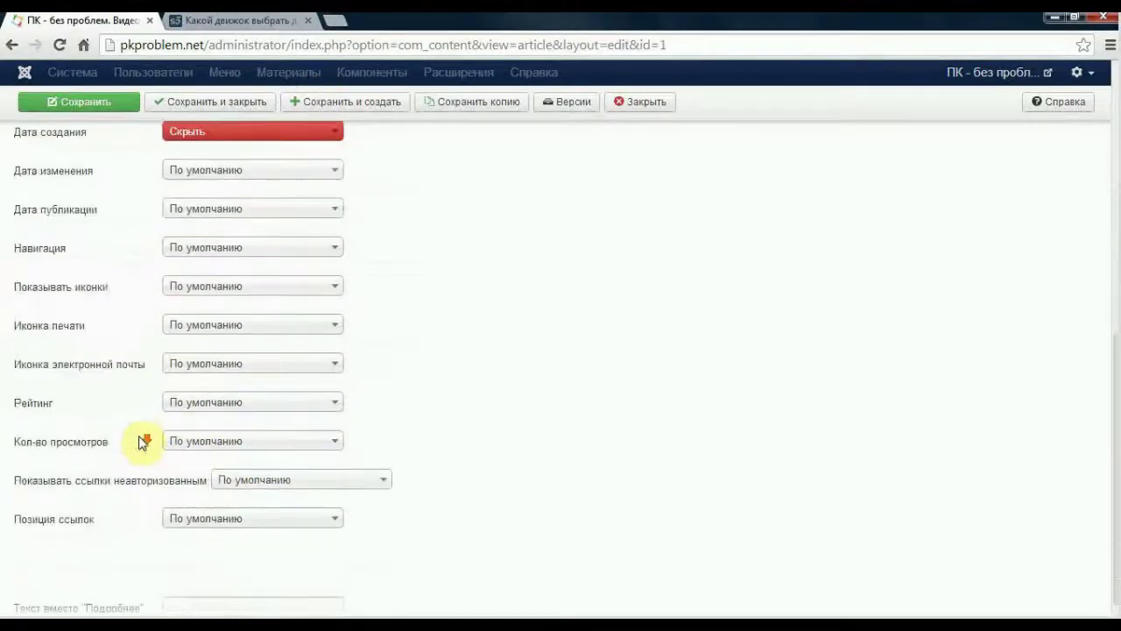
scroll(142, 444, "down", 1)
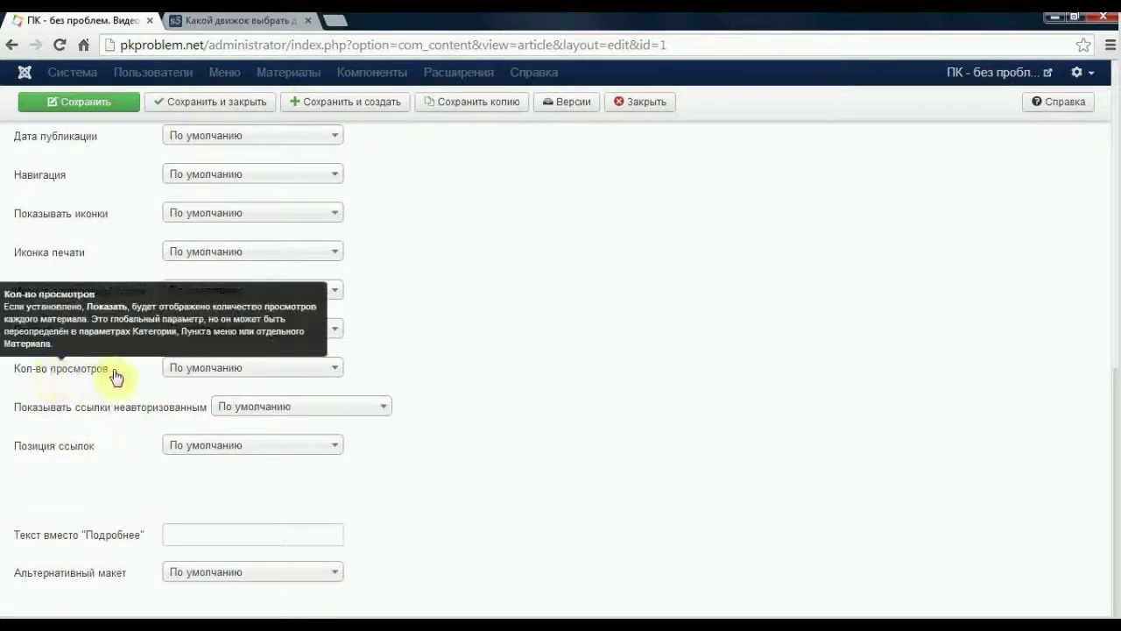
left_click(203, 369)
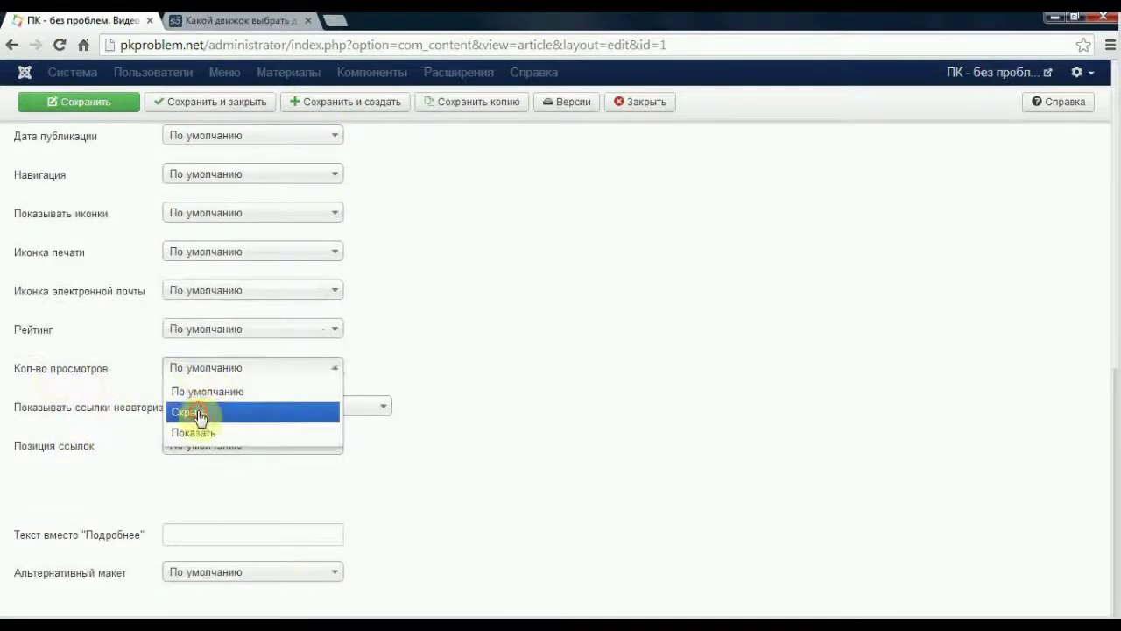
left_click(179, 414)
Hide the article's category and tags by setting Категория and Показывать метки to Скрыть
scroll(88, 399, "up", 3)
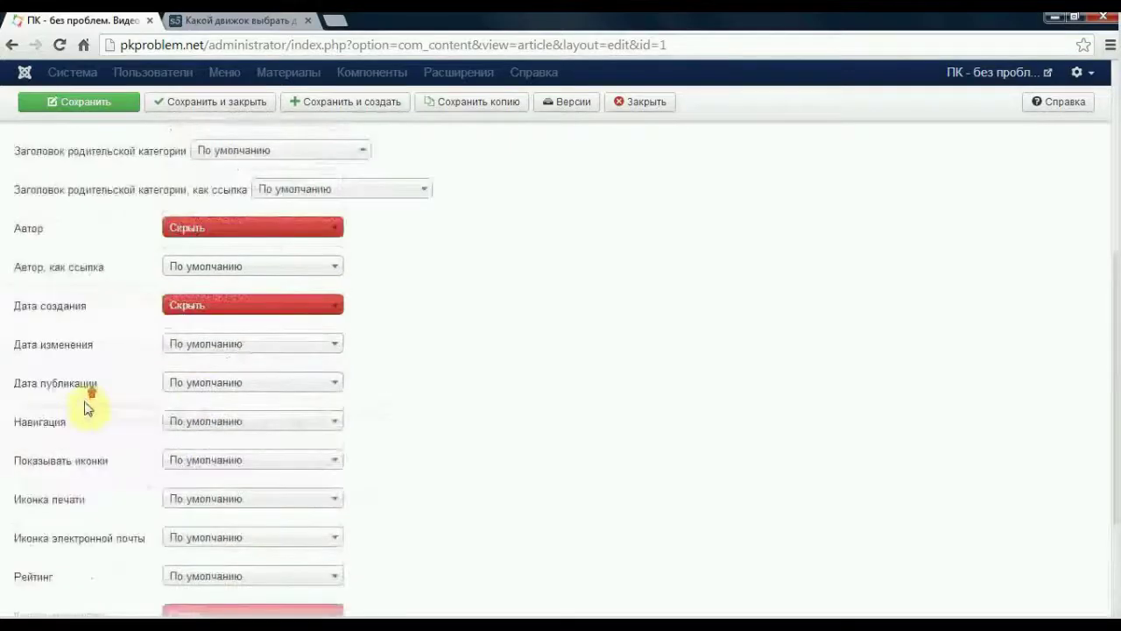
scroll(95, 346, "up", 2)
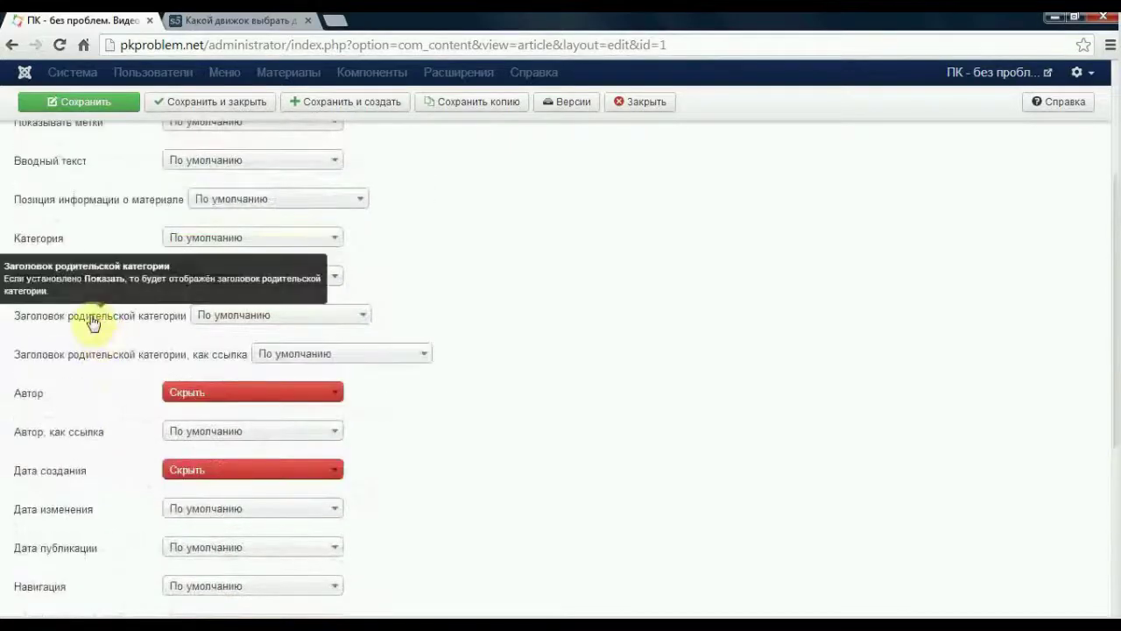
scroll(84, 328, "up", 1)
left_click(174, 326)
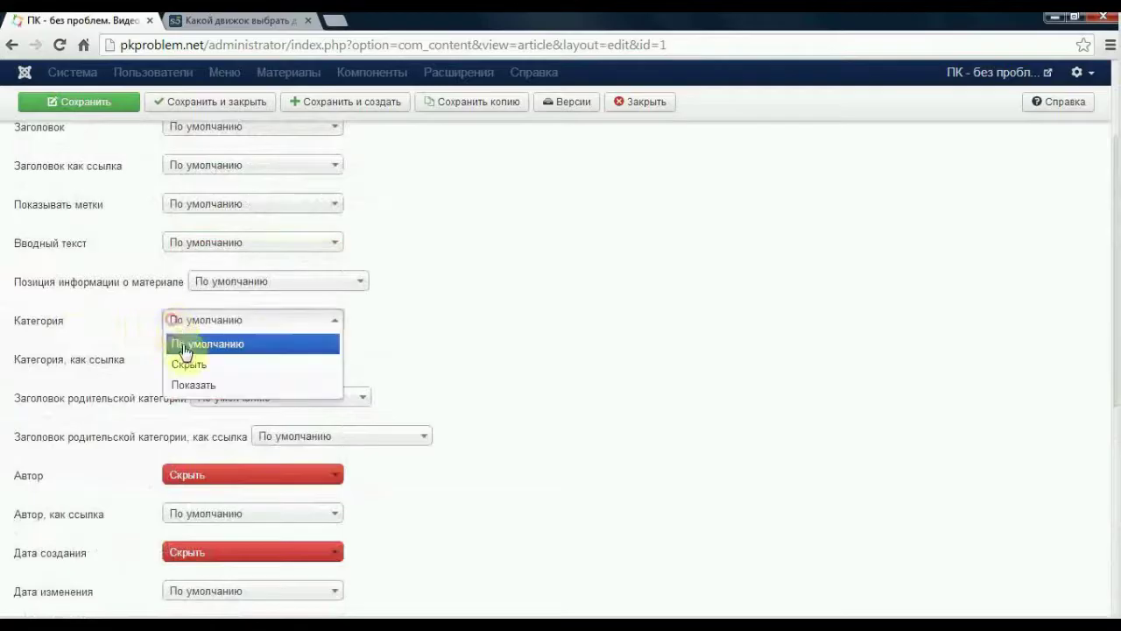
left_click(187, 359)
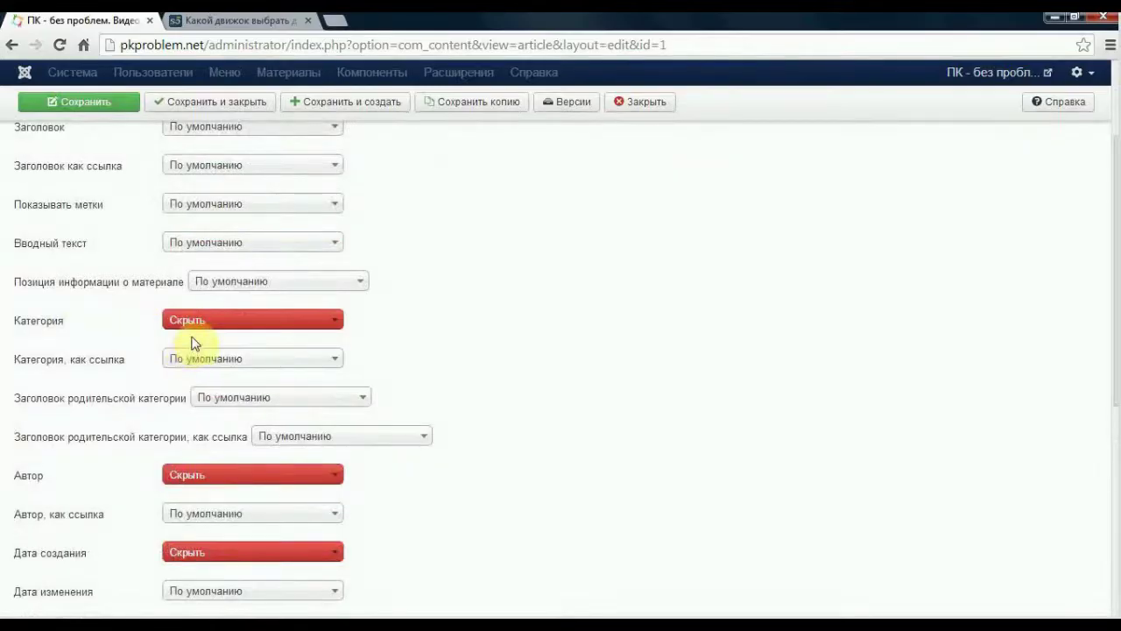
scroll(97, 385, "up", 1)
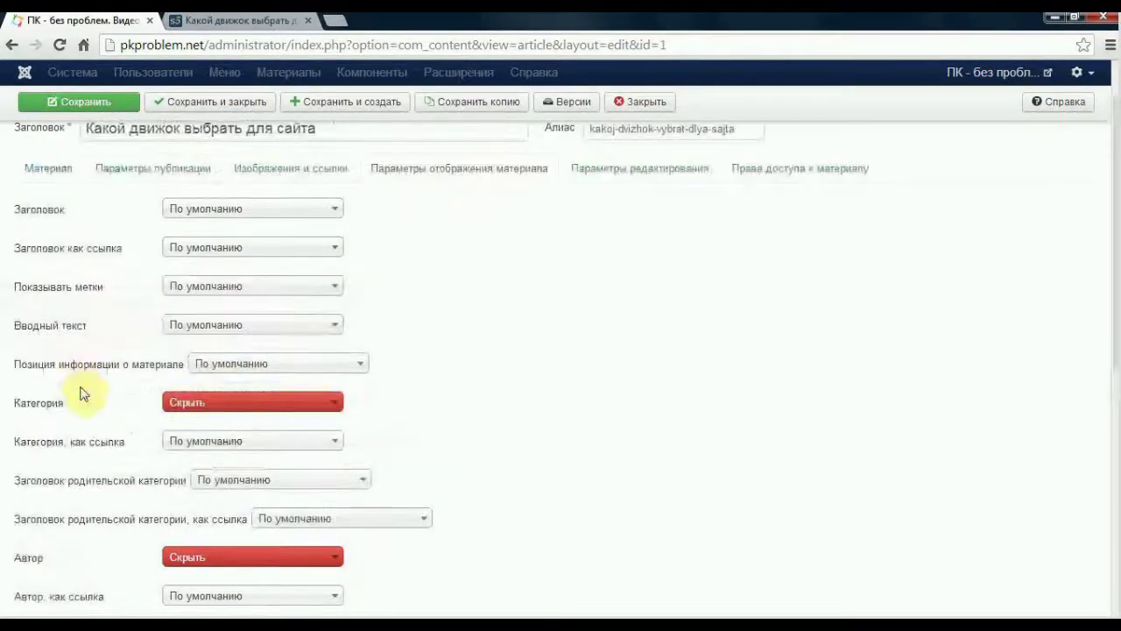
left_click(197, 289)
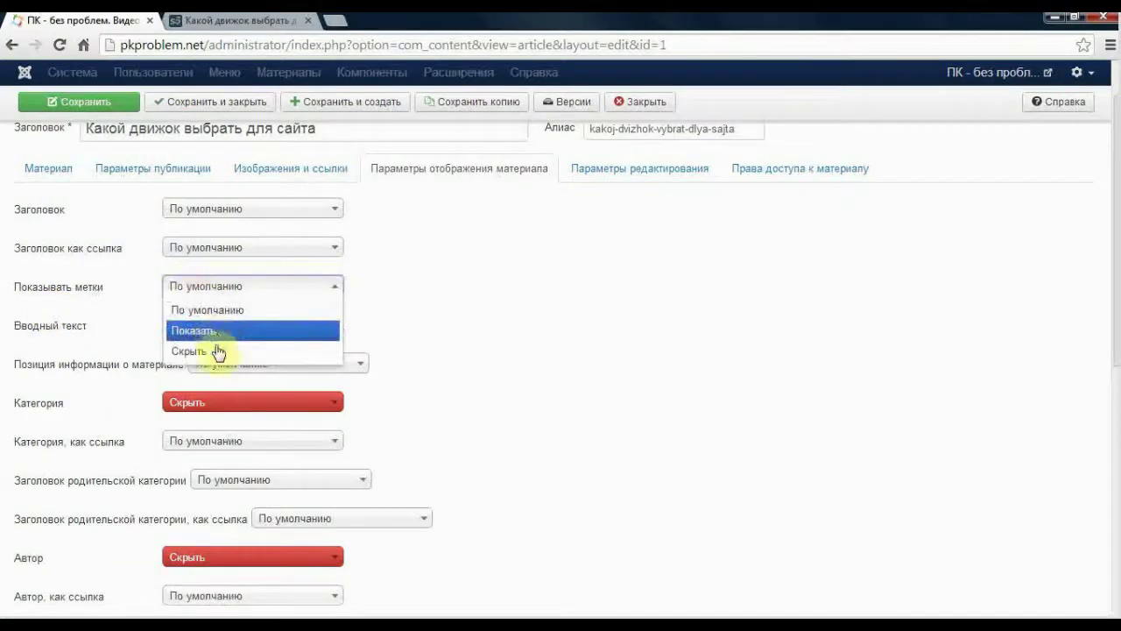
left_click(217, 350)
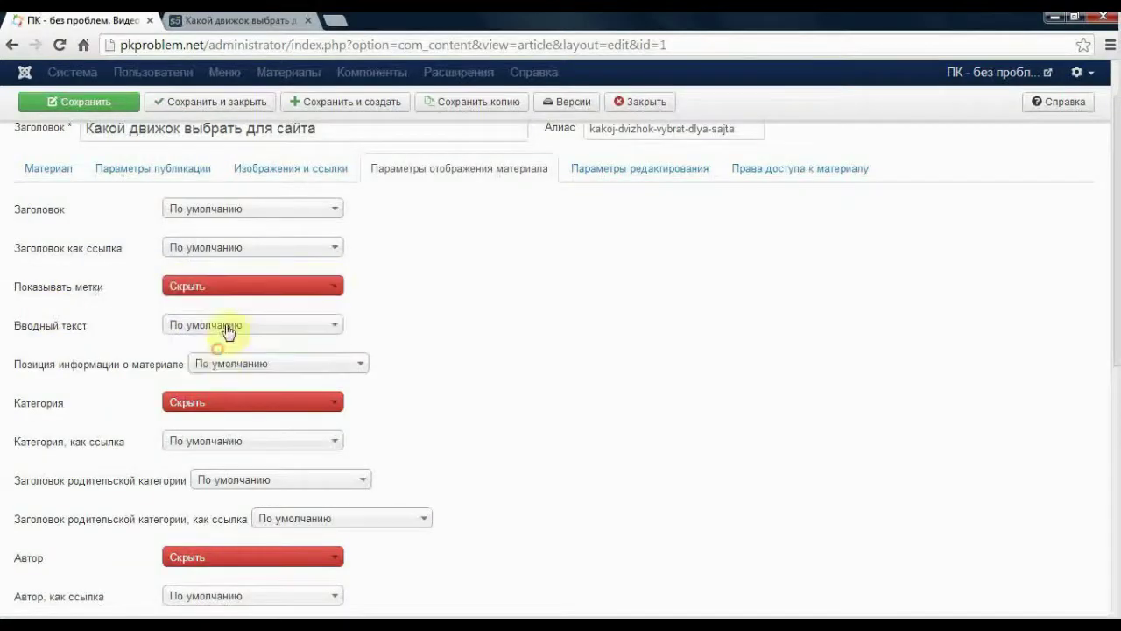
Save the article without closing it and reload its page on the public site
left_click(85, 102)
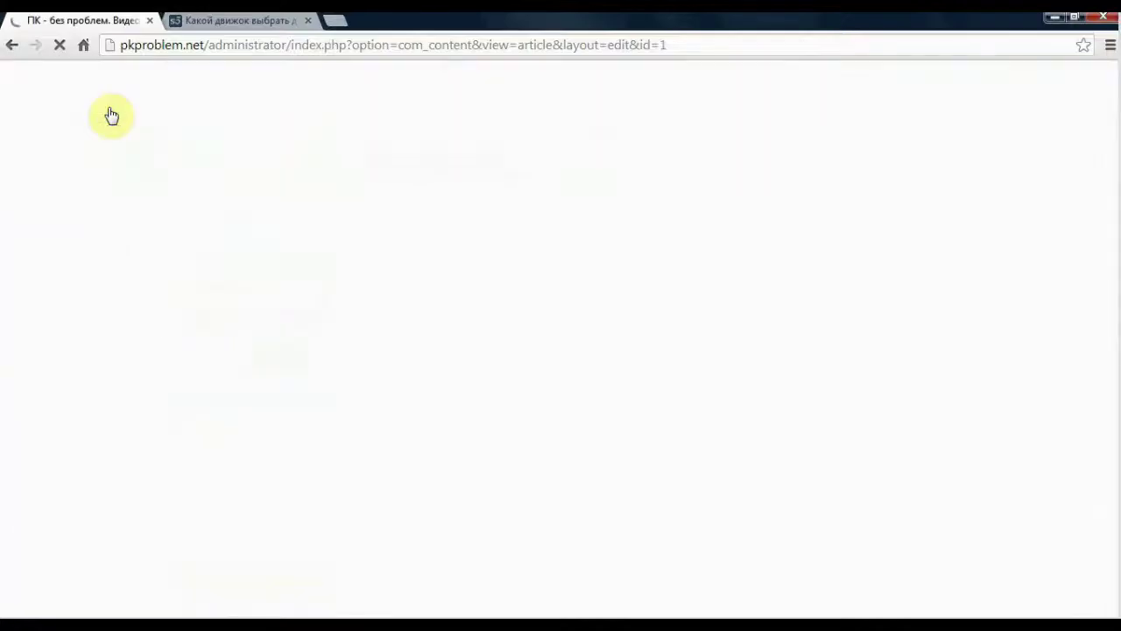
left_click(233, 21)
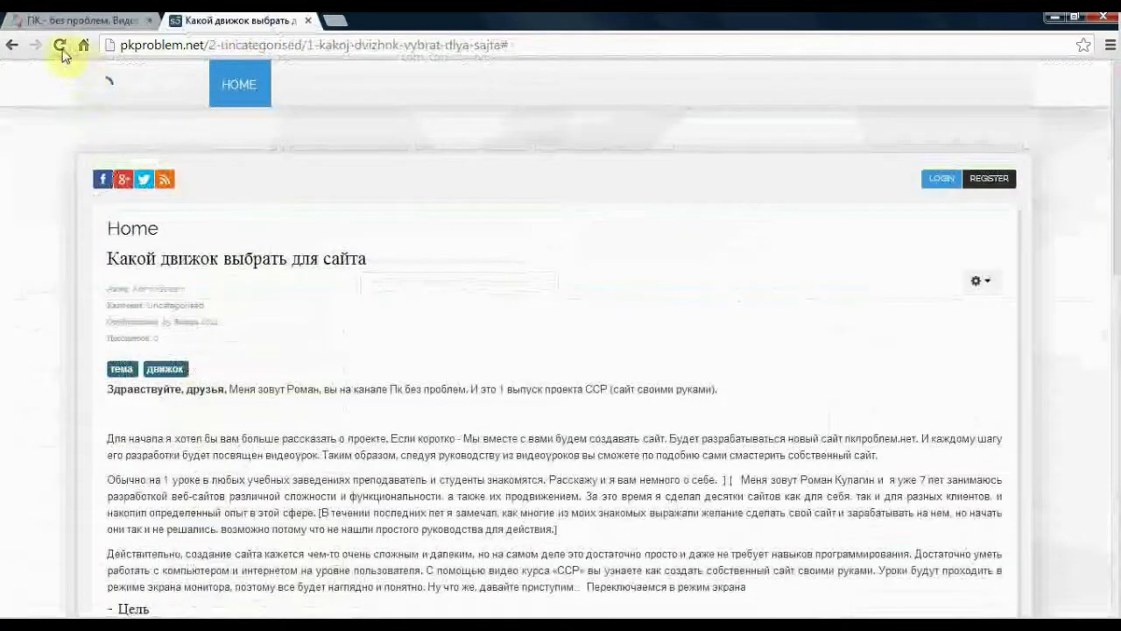
left_click(60, 44)
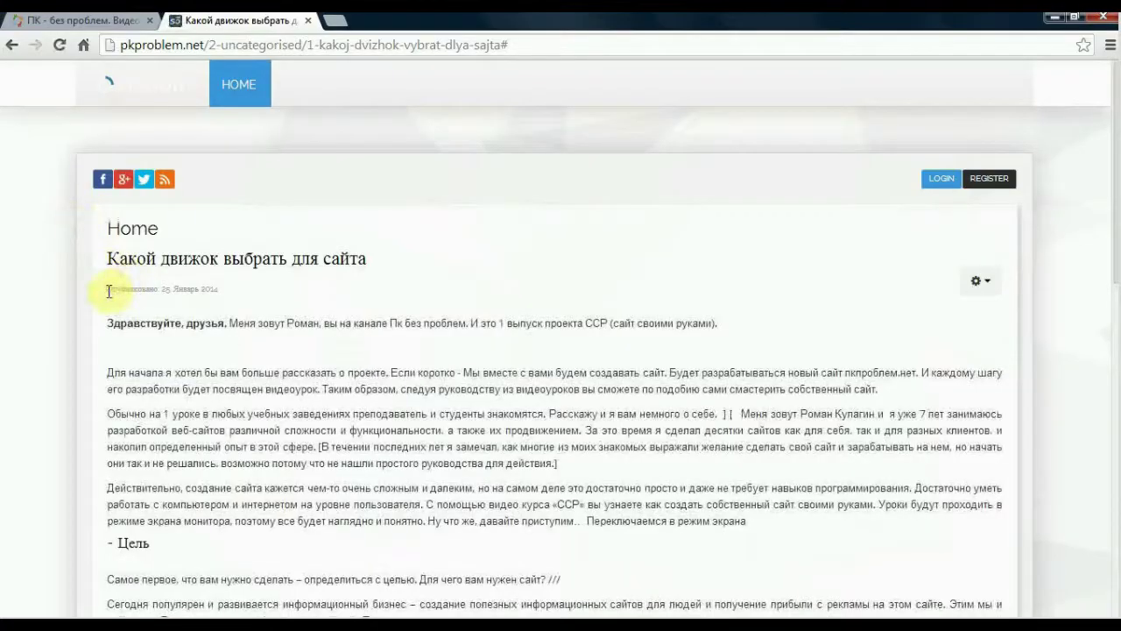
Examine the reloaded article on the site, checking the details under its title and the text down to the end
left_click_drag(108, 290, 230, 296)
left_click(230, 289)
left_click_drag(105, 260, 251, 293)
left_click(254, 292)
left_click(711, 317)
scroll(709, 313, "down", 10)
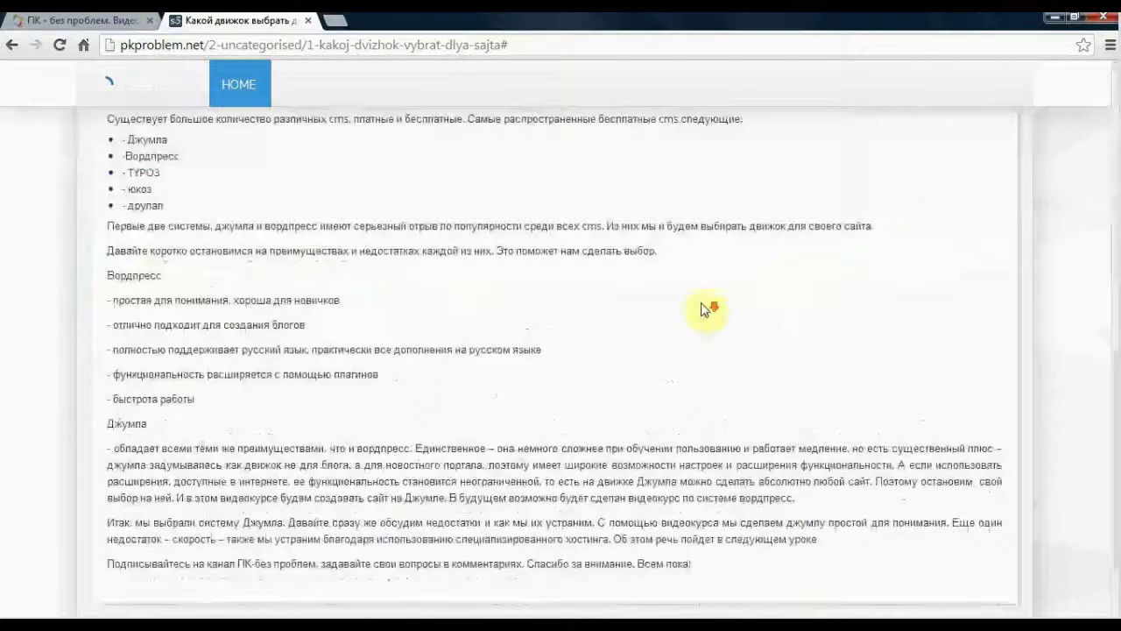
scroll(705, 308, "up", 4)
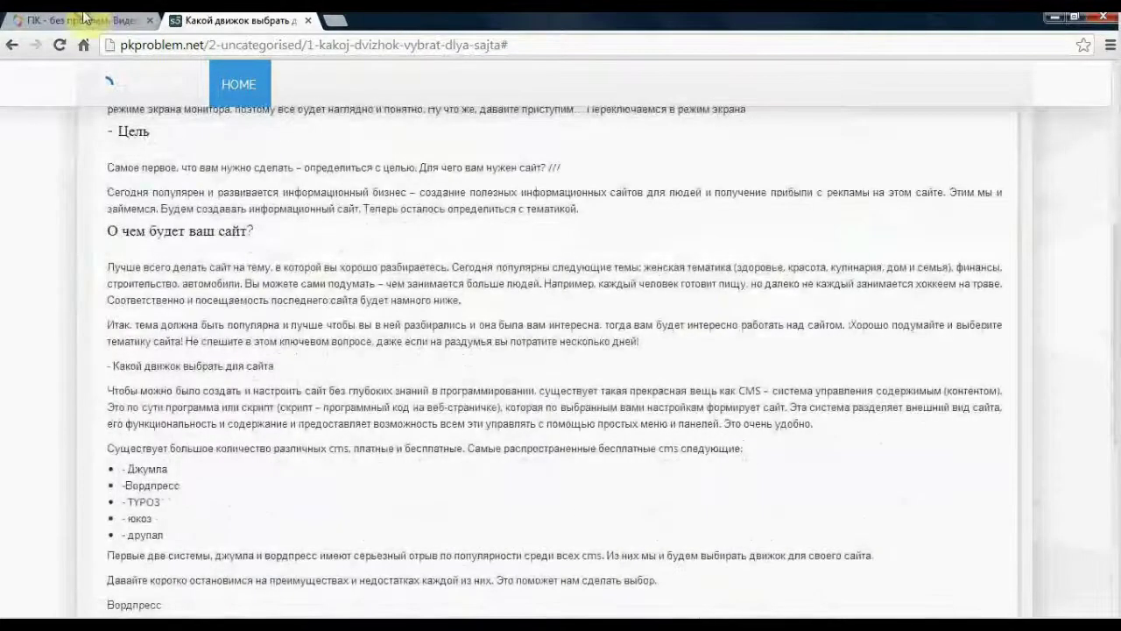
Back in the article body, remove the extra blank line after the read-more break and add an empty line above "Здравствуйте, друзья"
left_click(84, 17)
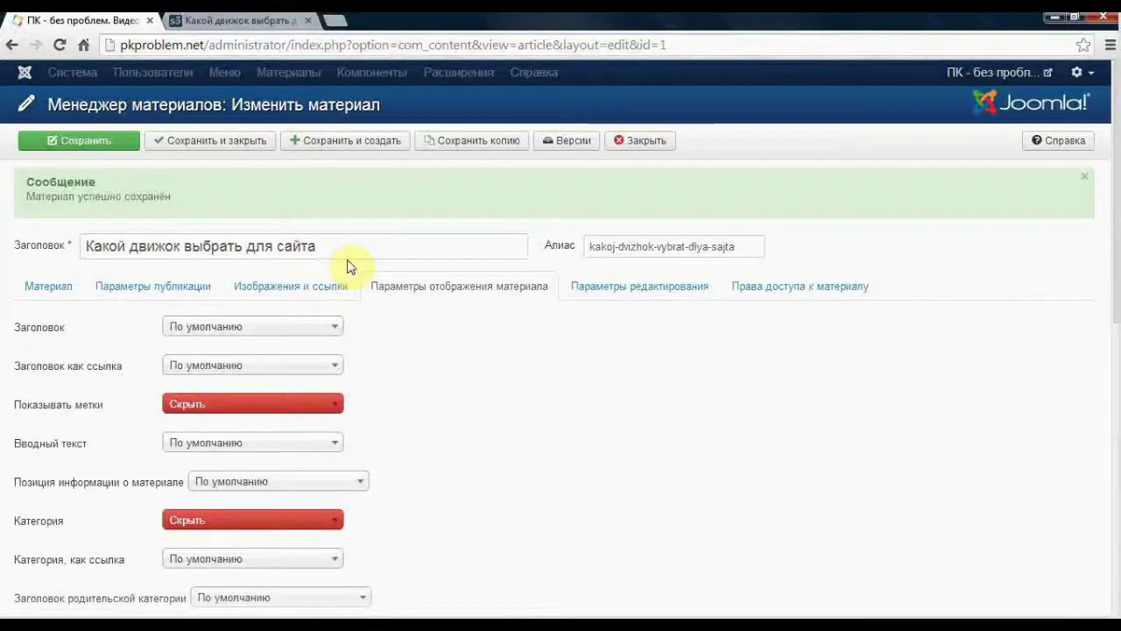
left_click(59, 290)
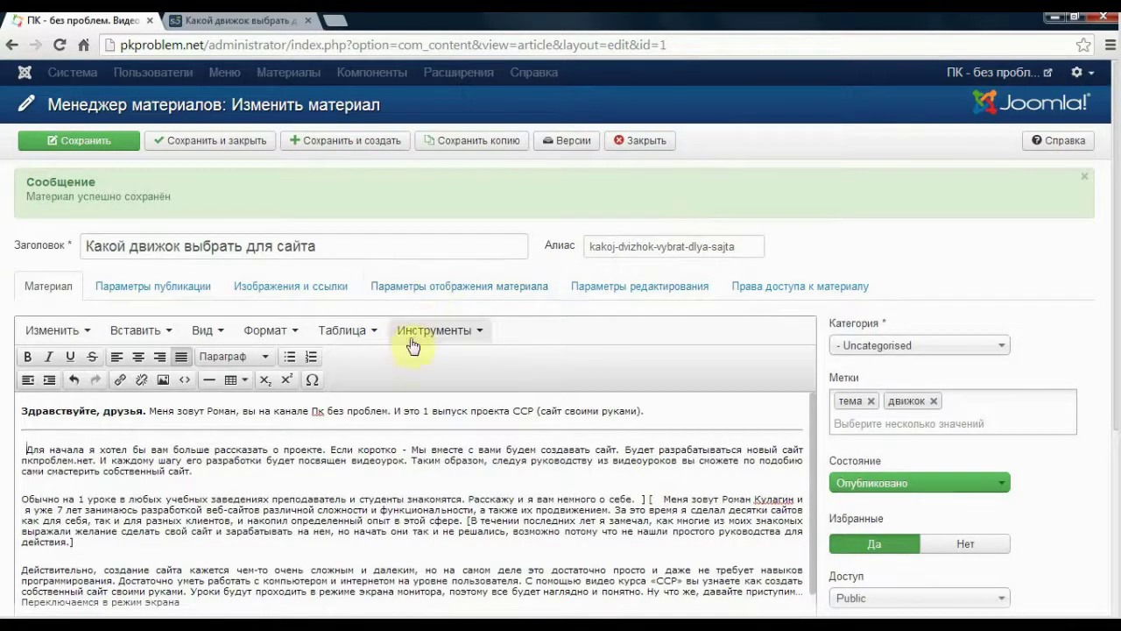
scroll(604, 291, "down", 3)
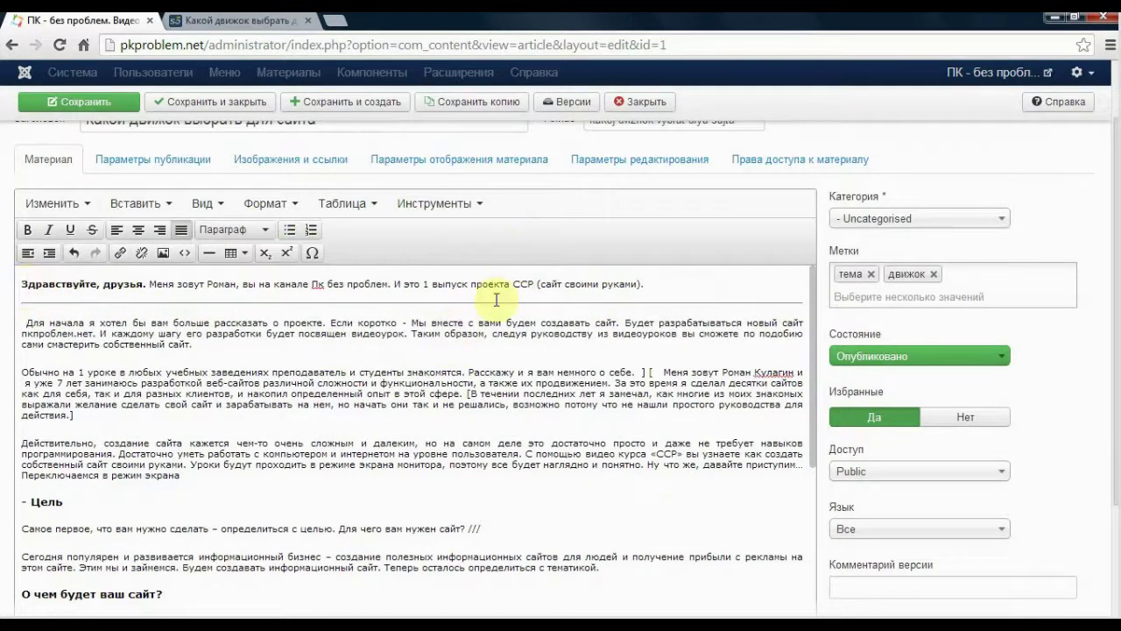
left_click(20, 283)
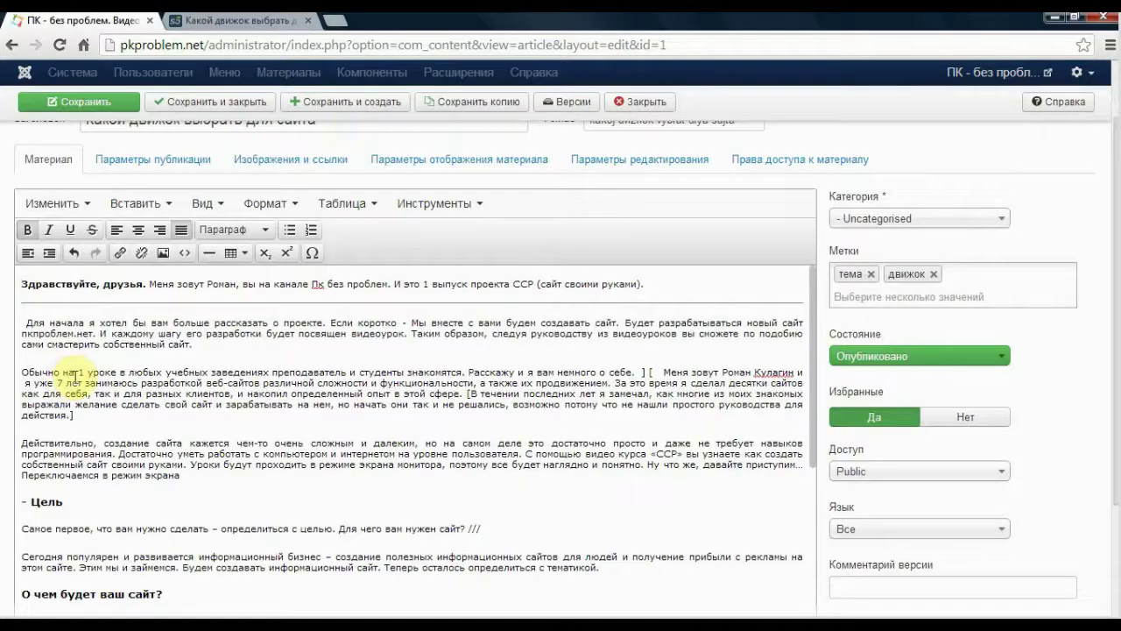
key("Return")
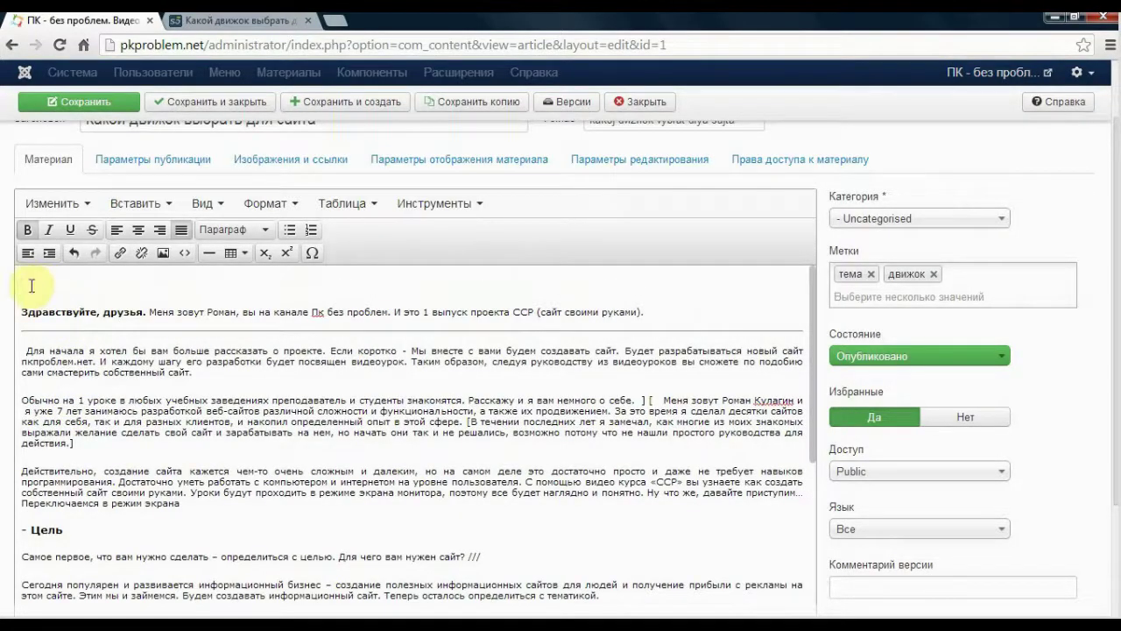
left_click(30, 281)
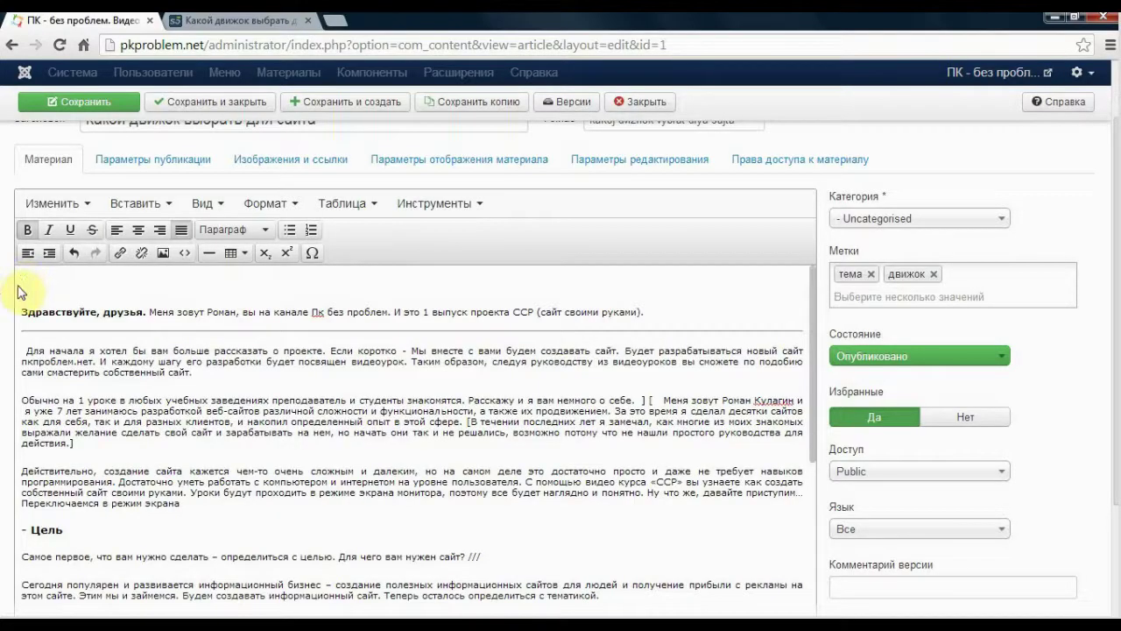
Open the image insertion dialog for the empty line at the start of the article
scroll(736, 274, "down", 1)
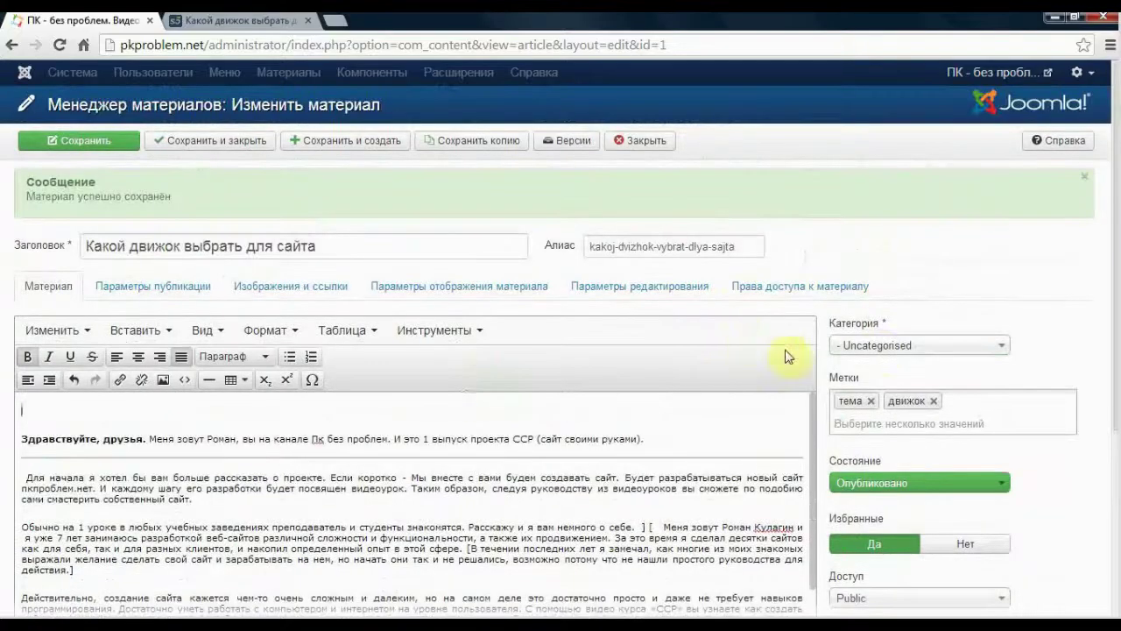
scroll(500, 363, "down", 5)
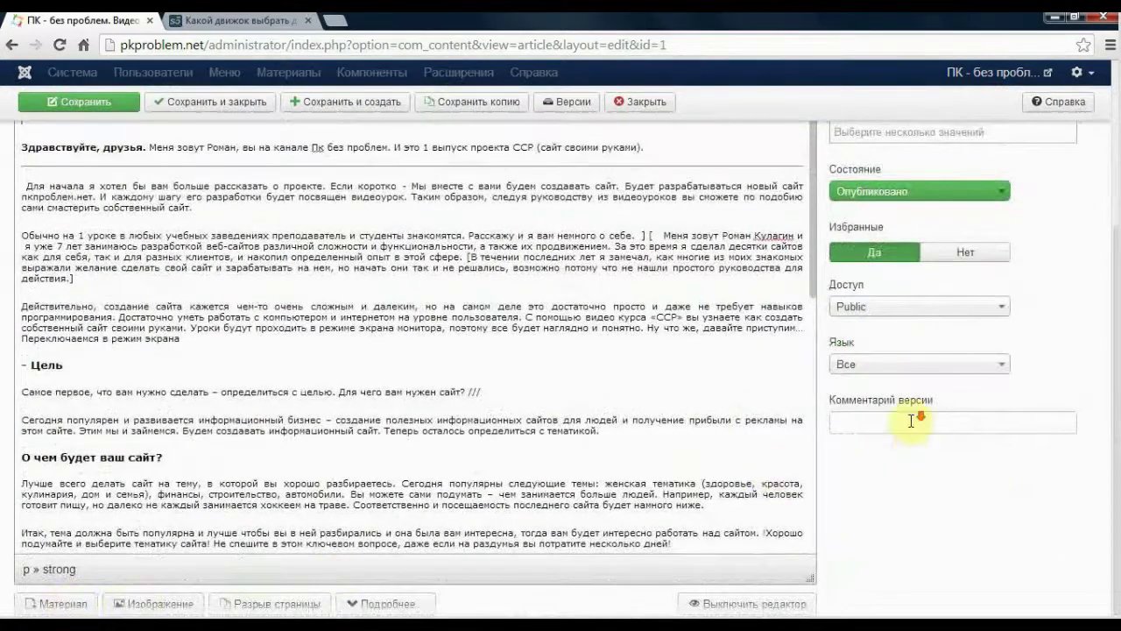
scroll(910, 420, "down", 1)
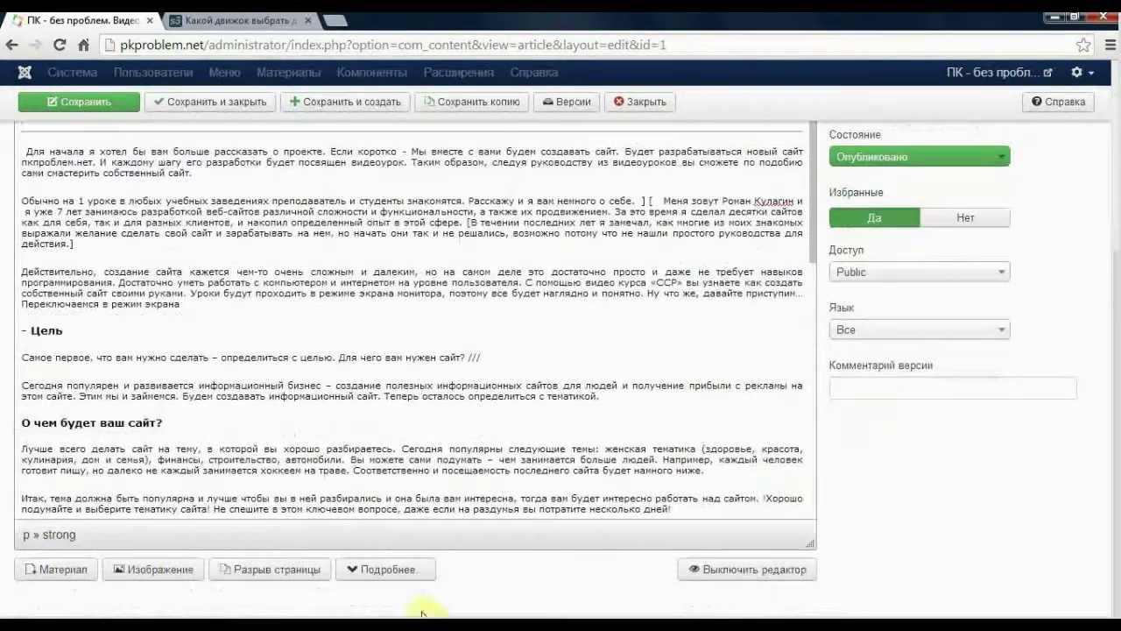
left_click(166, 571)
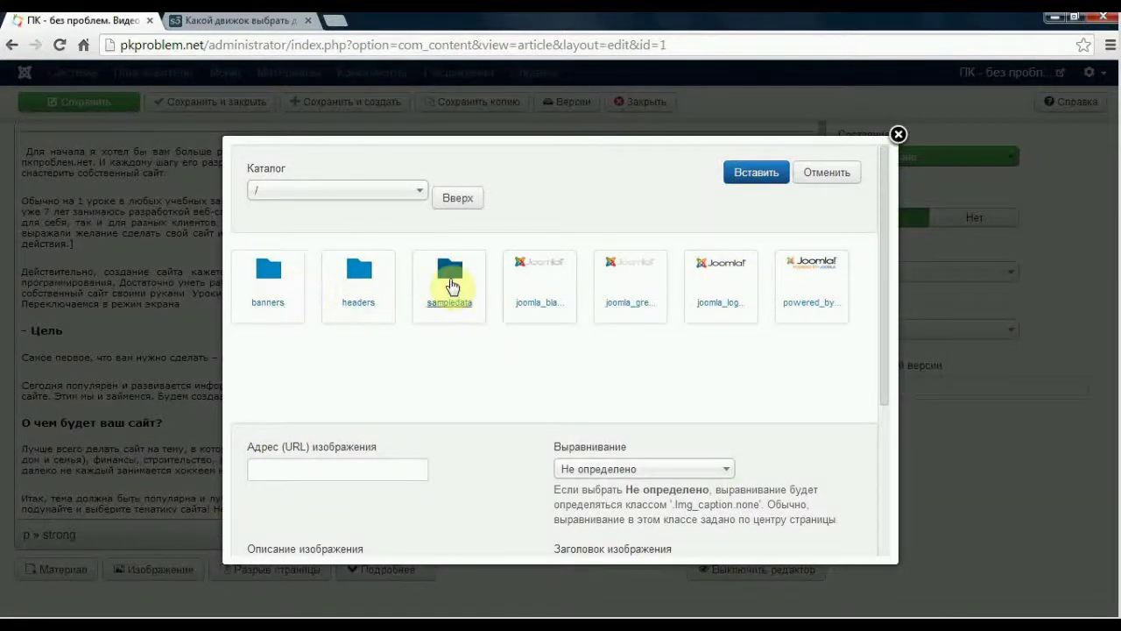
Look through the sample images in /sampledata/fruitshop and return to the root image directory
left_click(449, 282)
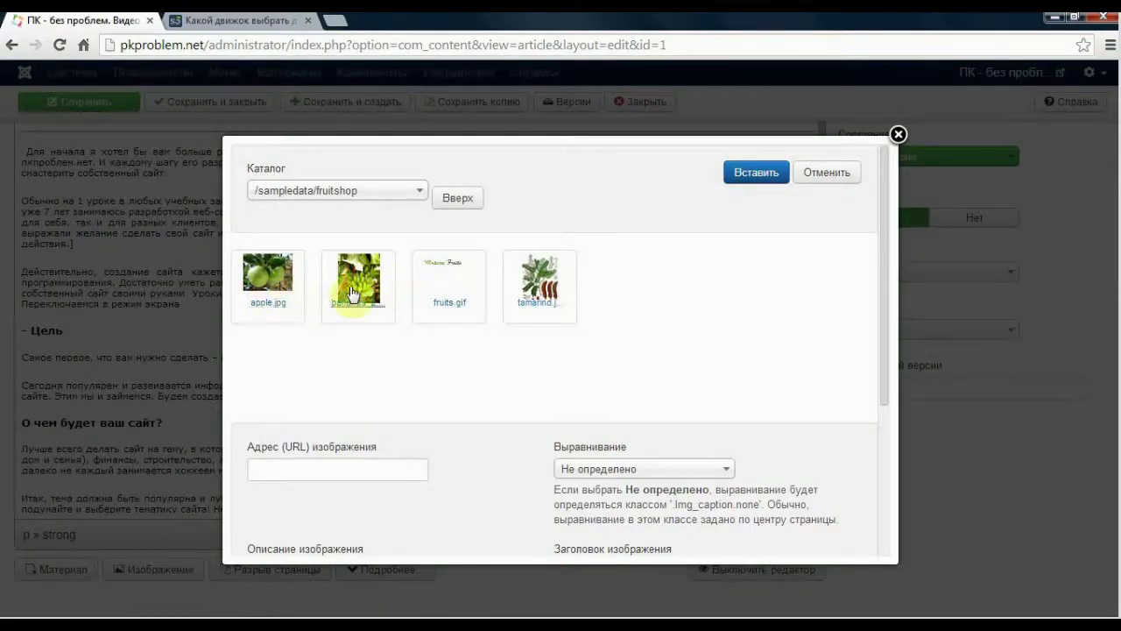
left_click(463, 203)
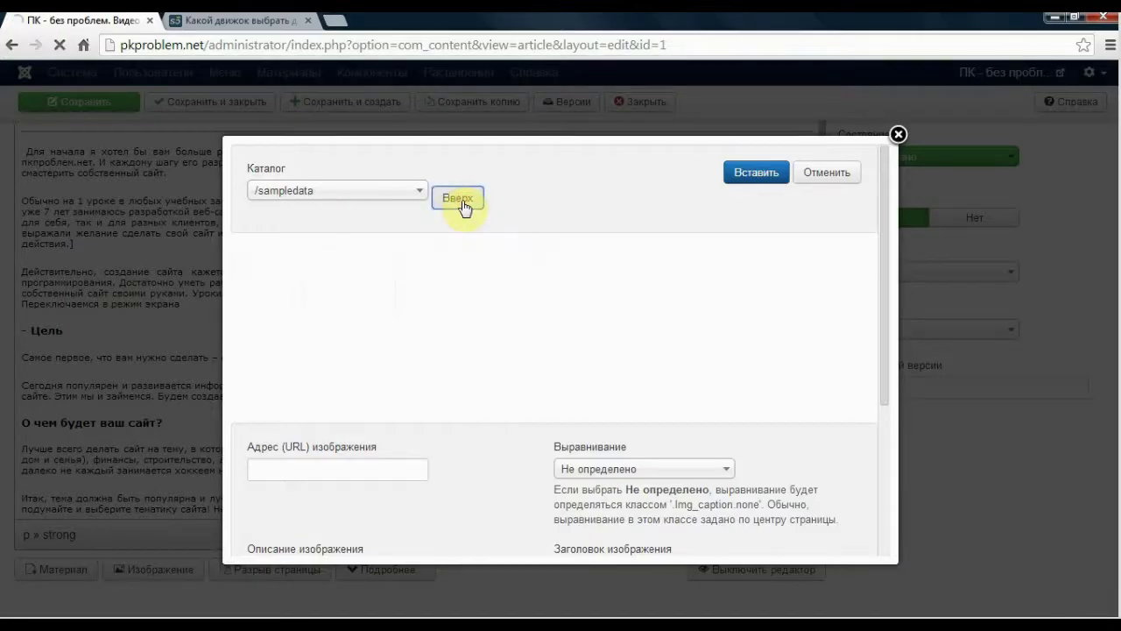
left_click(465, 207)
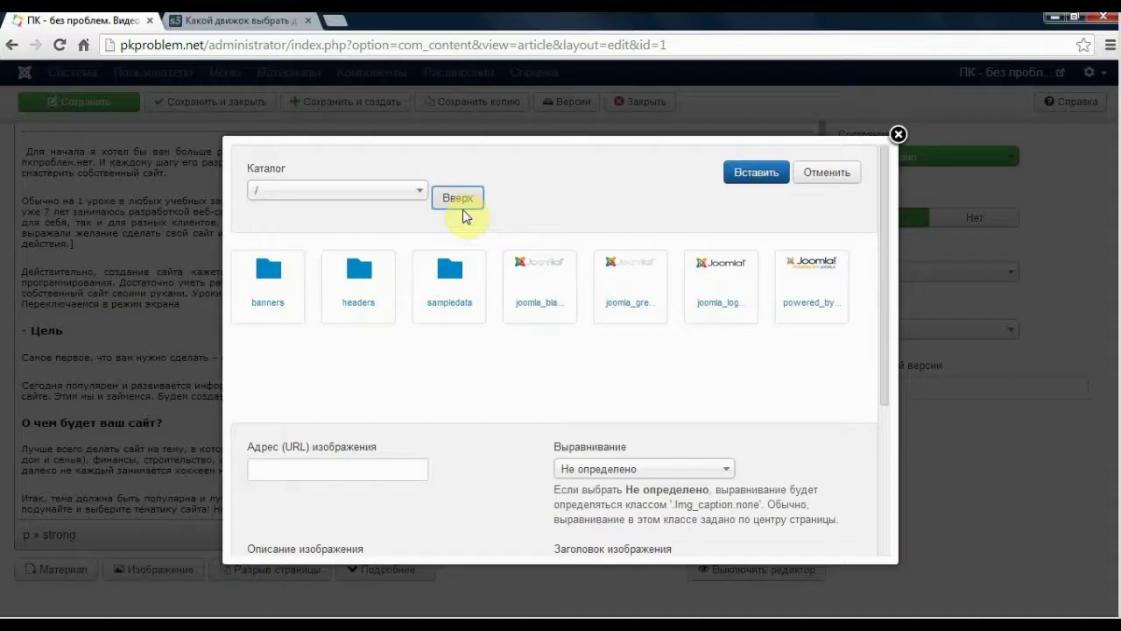
left_click(448, 370)
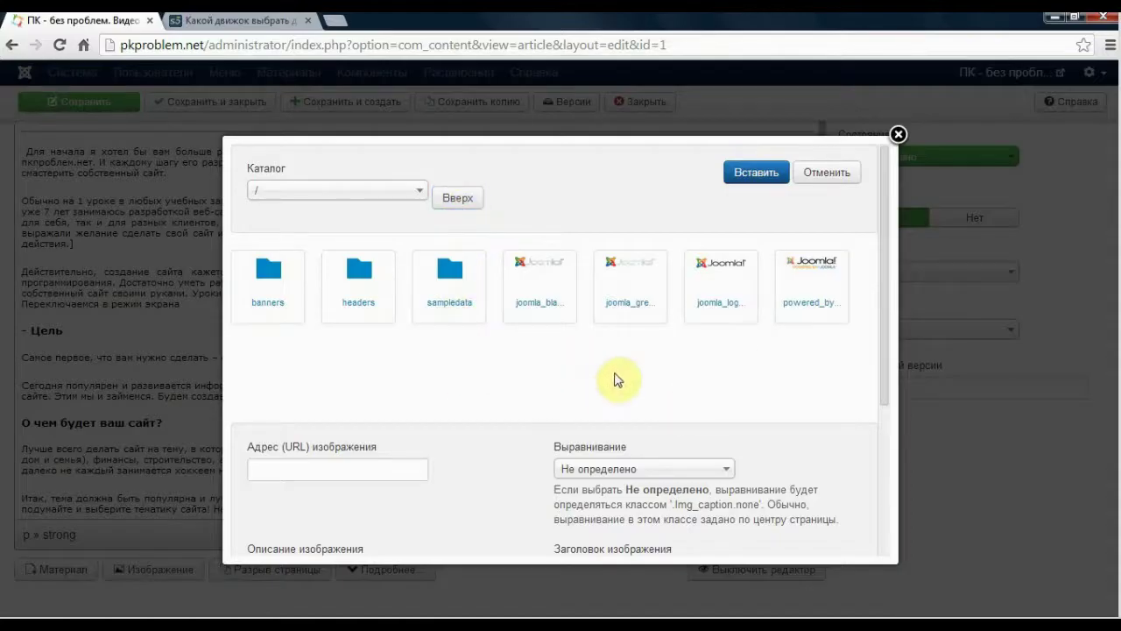
Choose title.png from local disk E: as the image file to upload
scroll(543, 390, "down", 1)
scroll(520, 289, "down", 2)
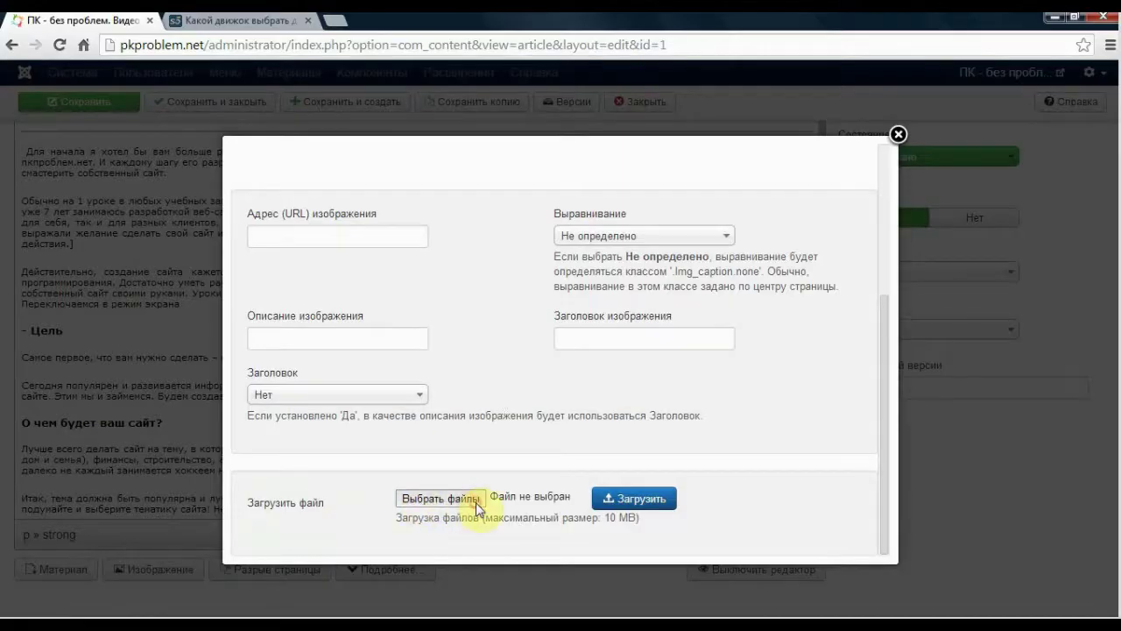
left_click(475, 502)
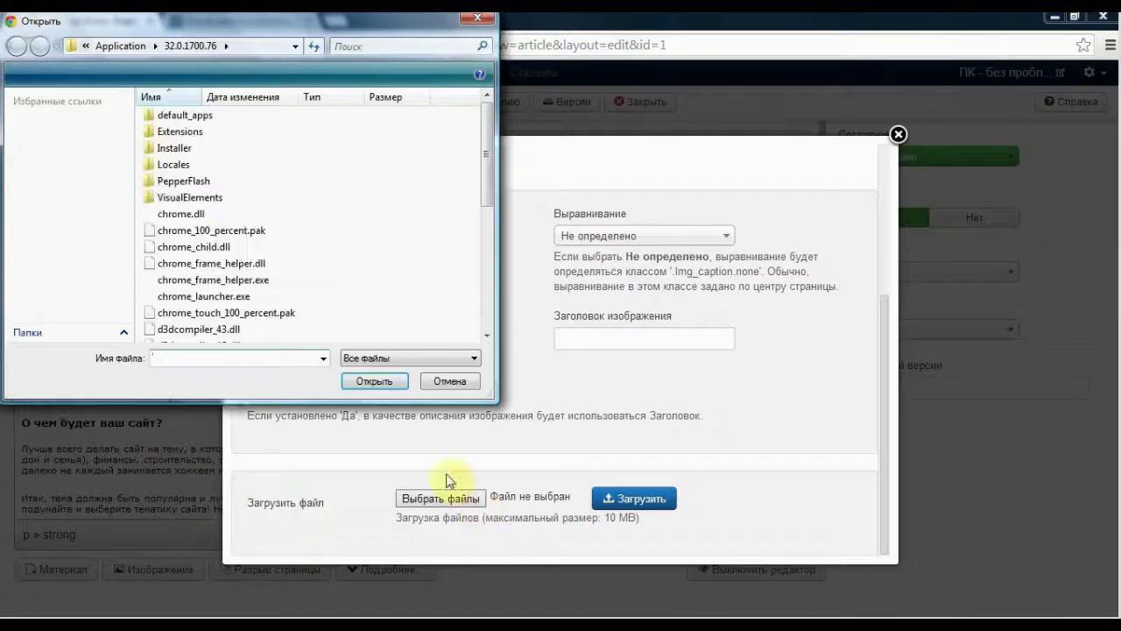
left_click(91, 176)
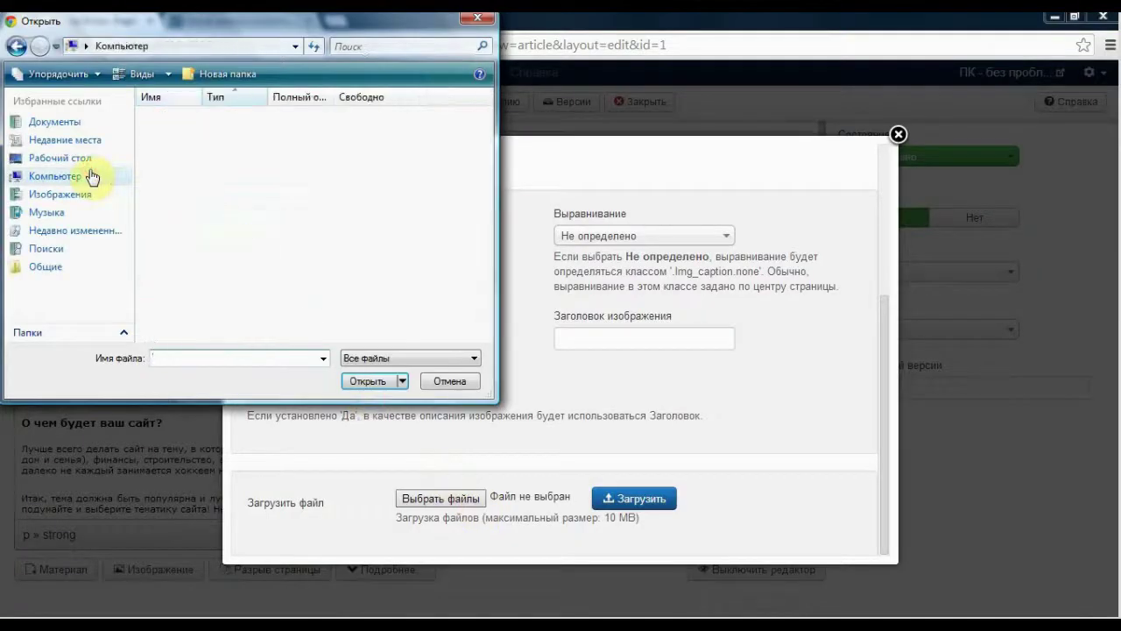
left_click(218, 235)
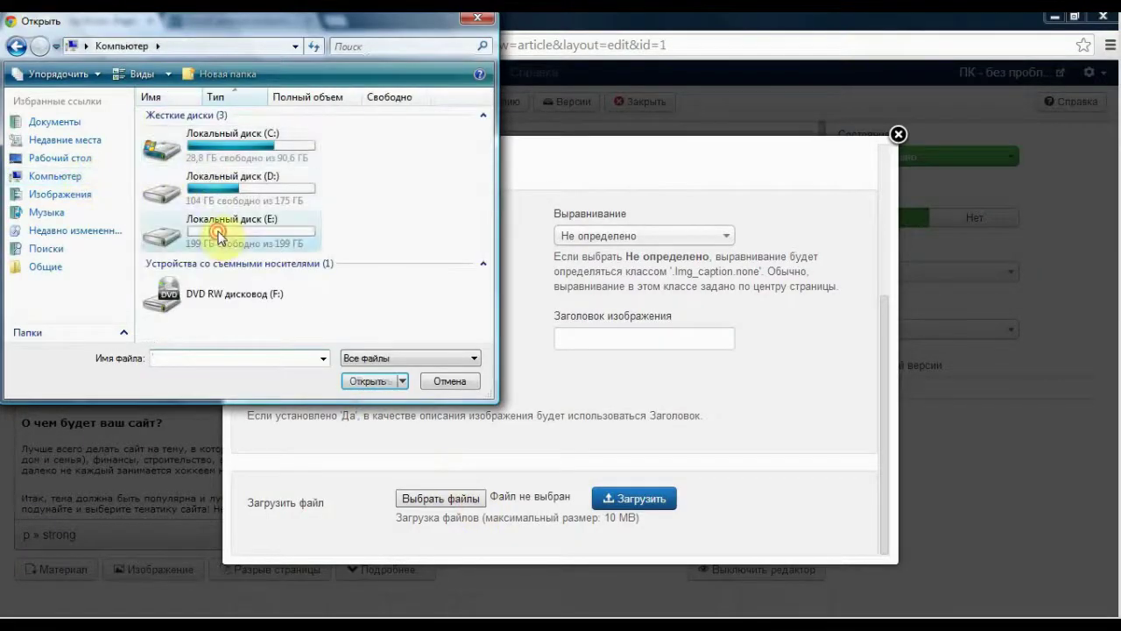
double_click(218, 235)
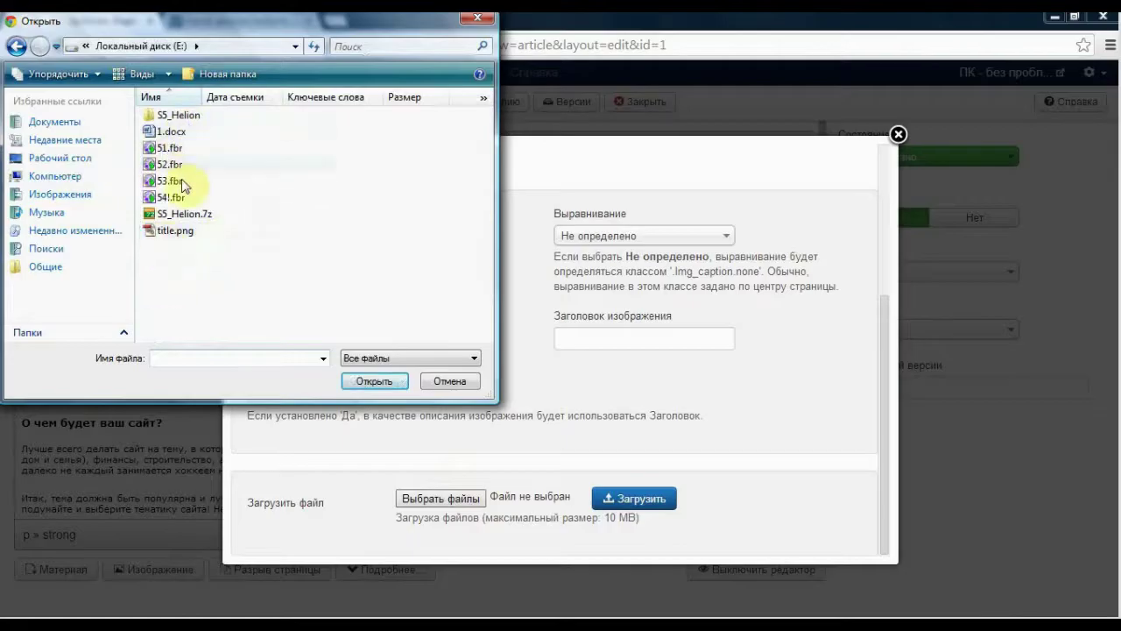
left_click(172, 231)
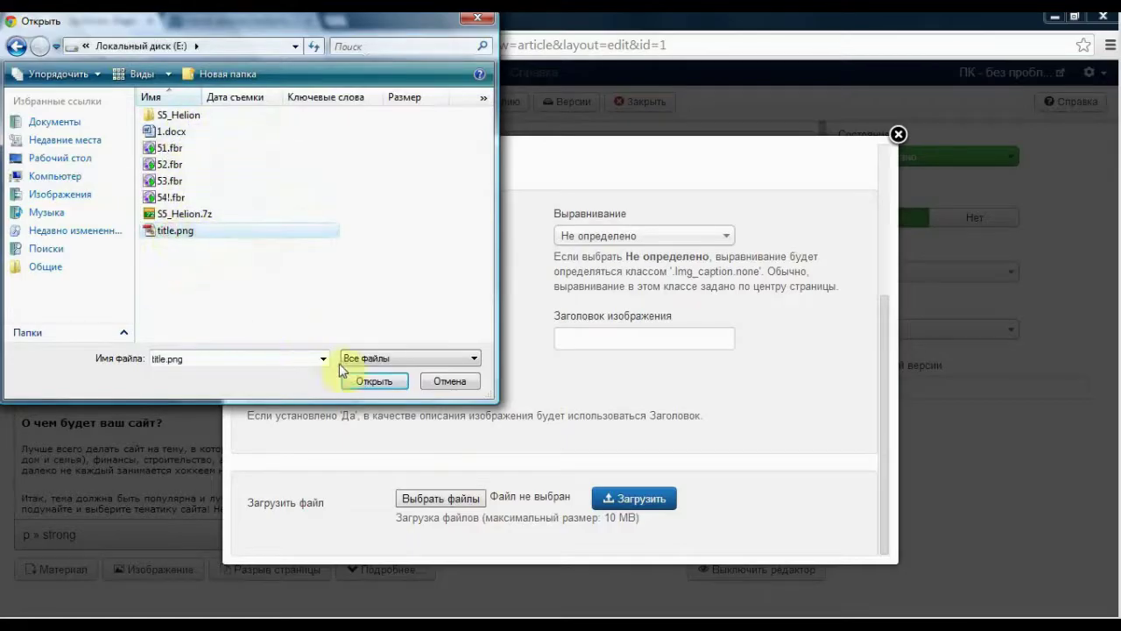
left_click(368, 385)
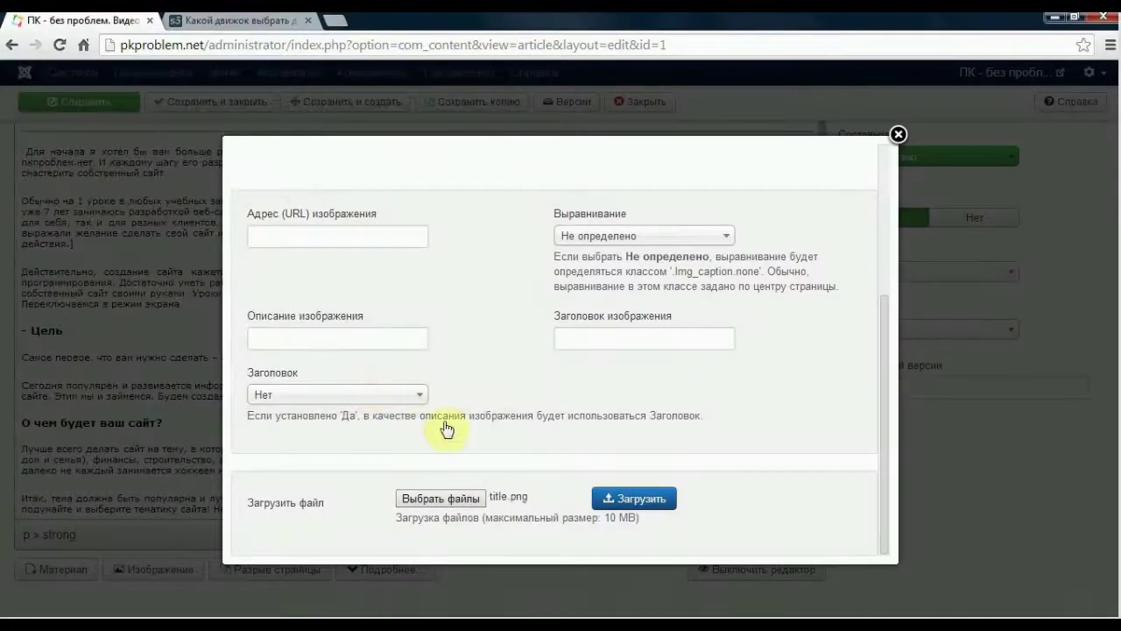
Upload title.png to the root image directory and insert it at the start of the article
left_click(623, 496)
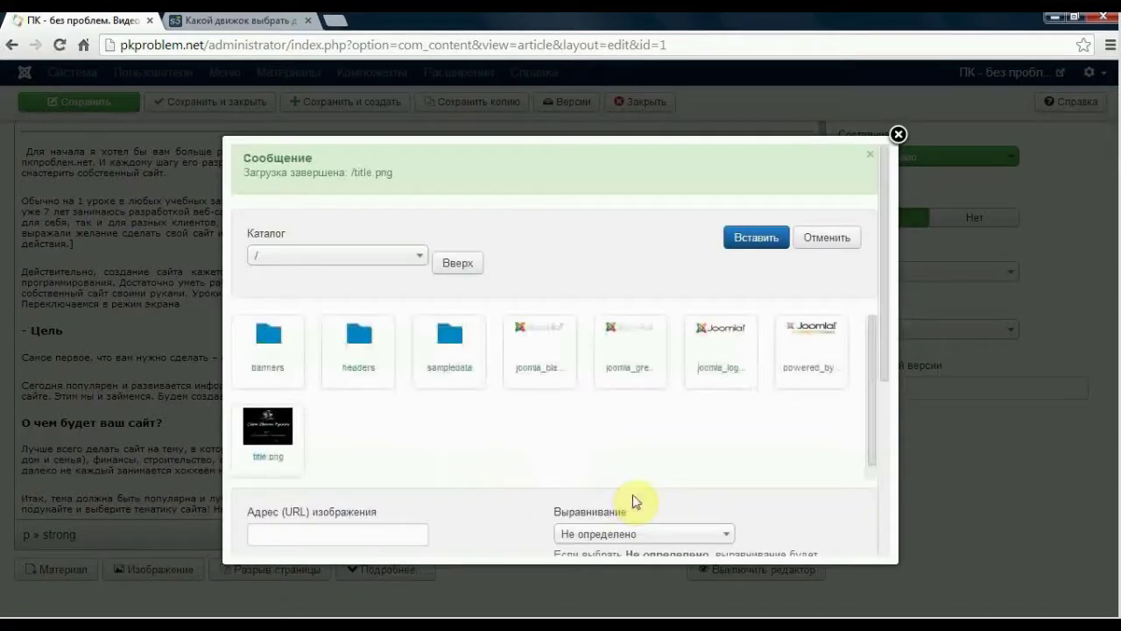
left_click(273, 438)
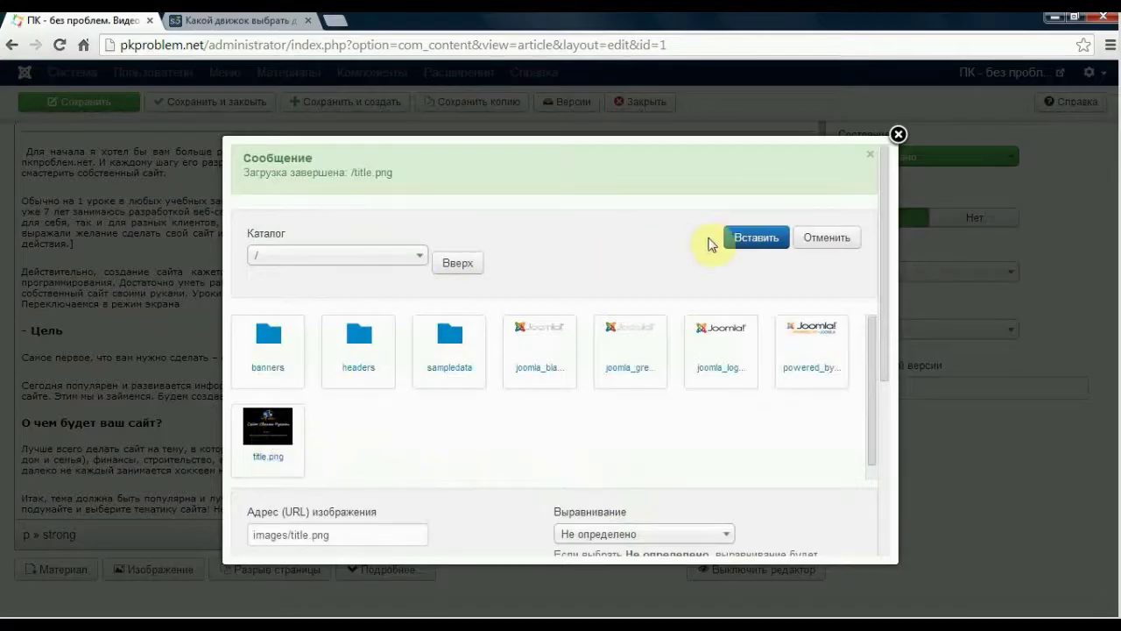
left_click(755, 241)
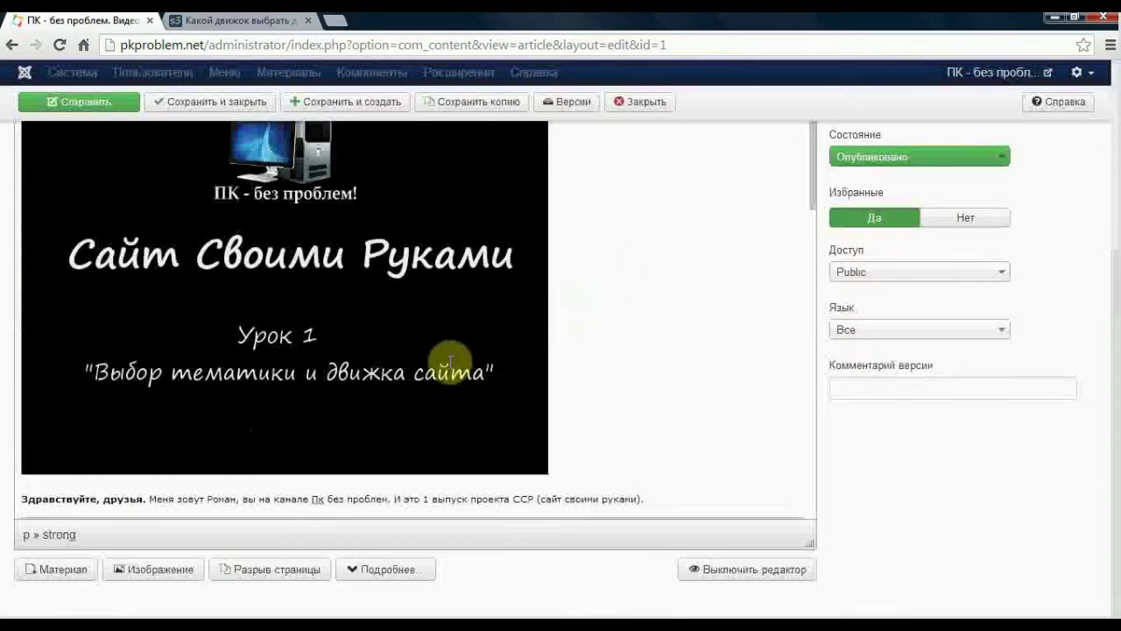
Shrink the inserted title picture proportionally to about two thirds of its original size
left_click(475, 408)
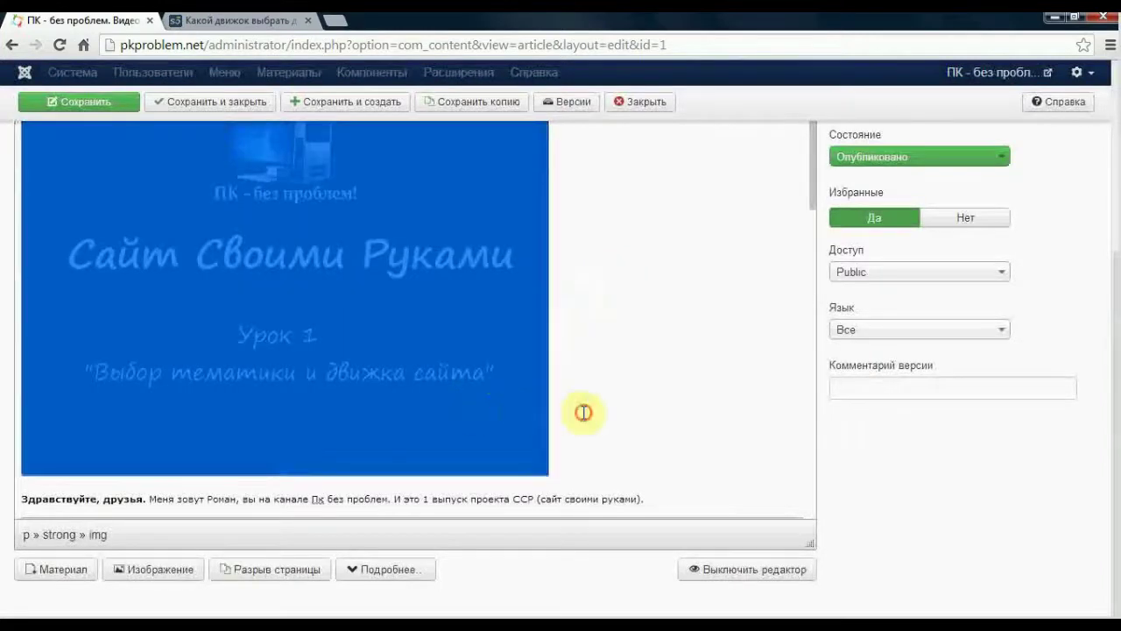
left_click(516, 415)
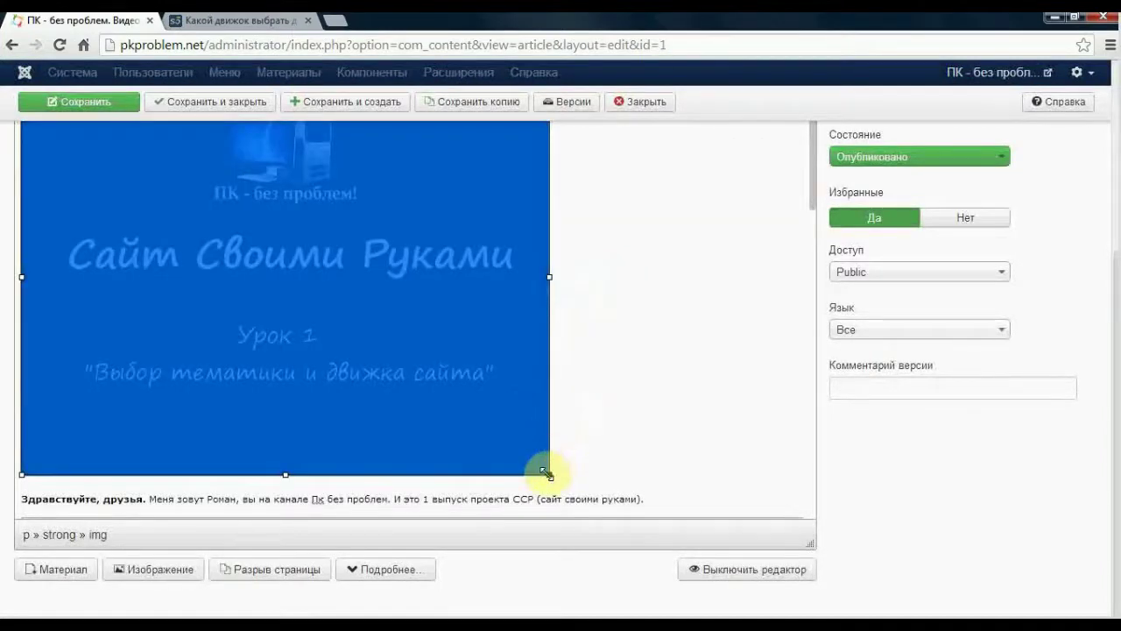
left_click_drag(544, 474, 400, 341)
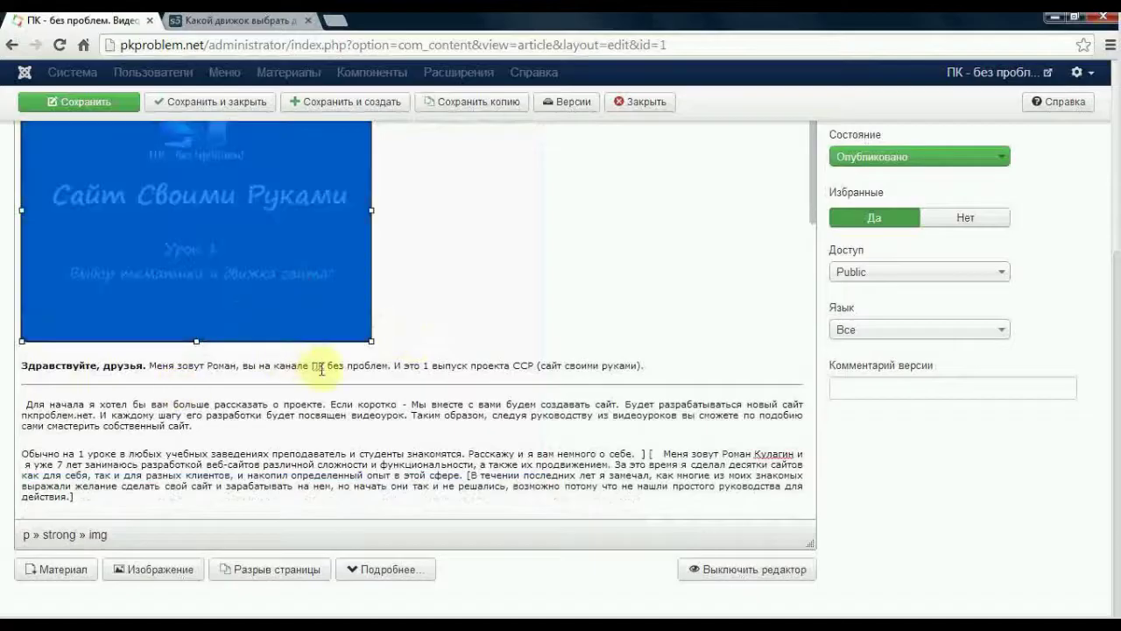
Centre the title picture in the article body and save the article
scroll(469, 430, "up", 1)
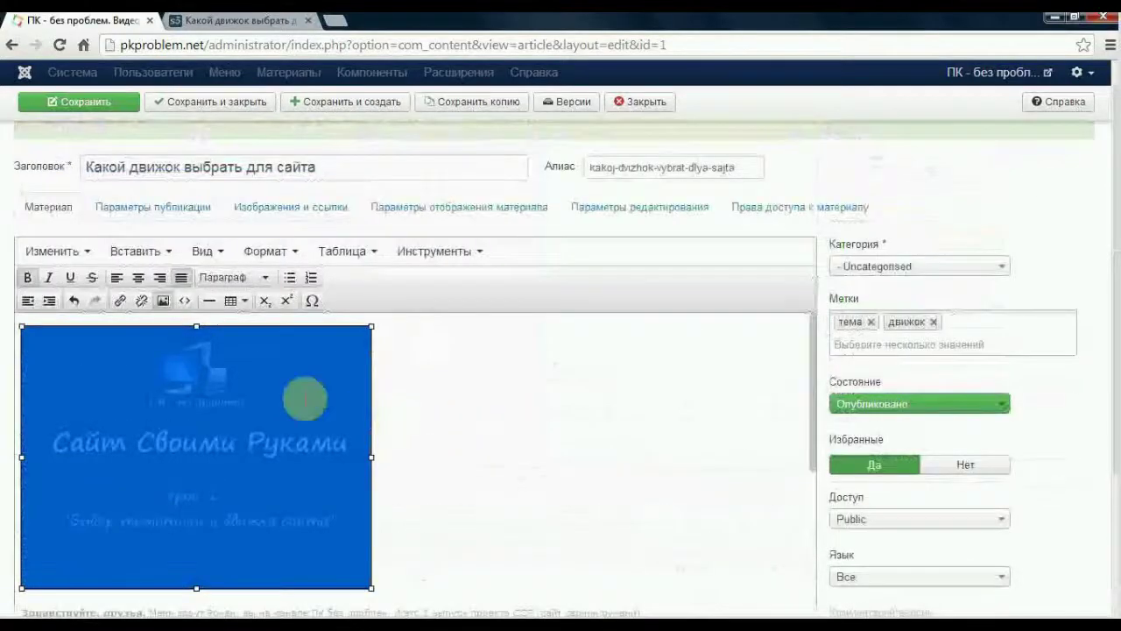
left_click(137, 280)
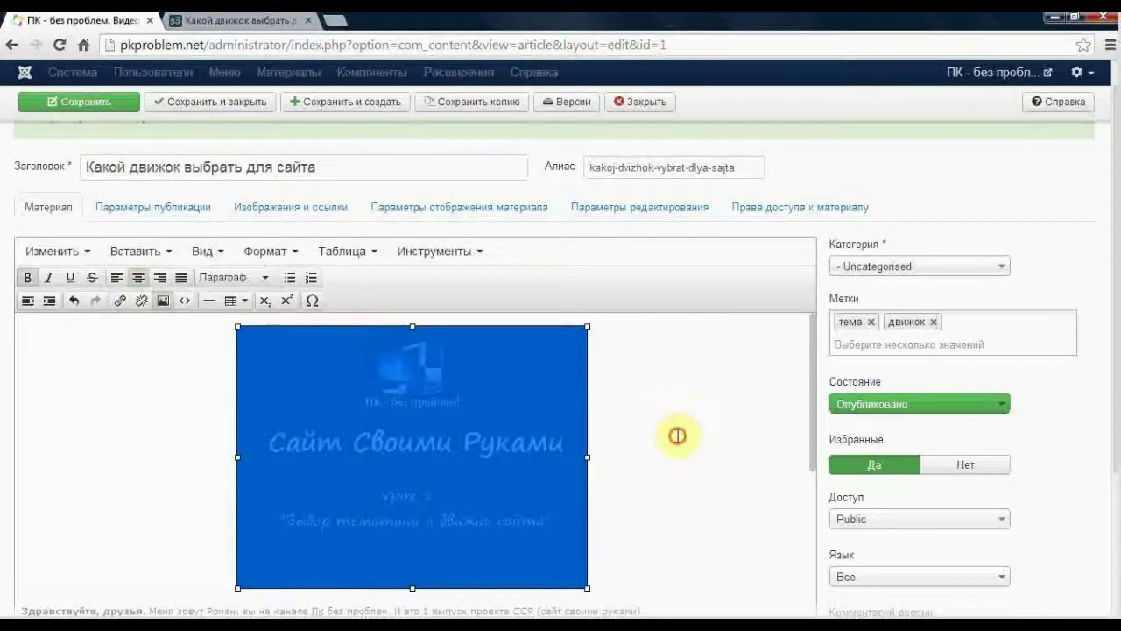
left_click(671, 435)
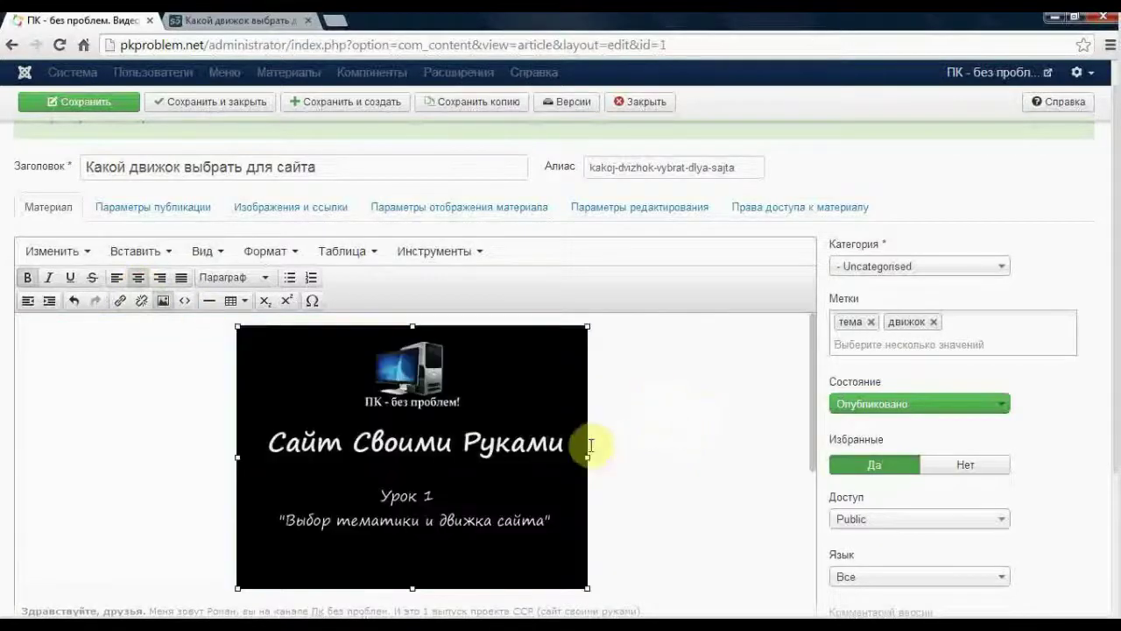
left_click(96, 104)
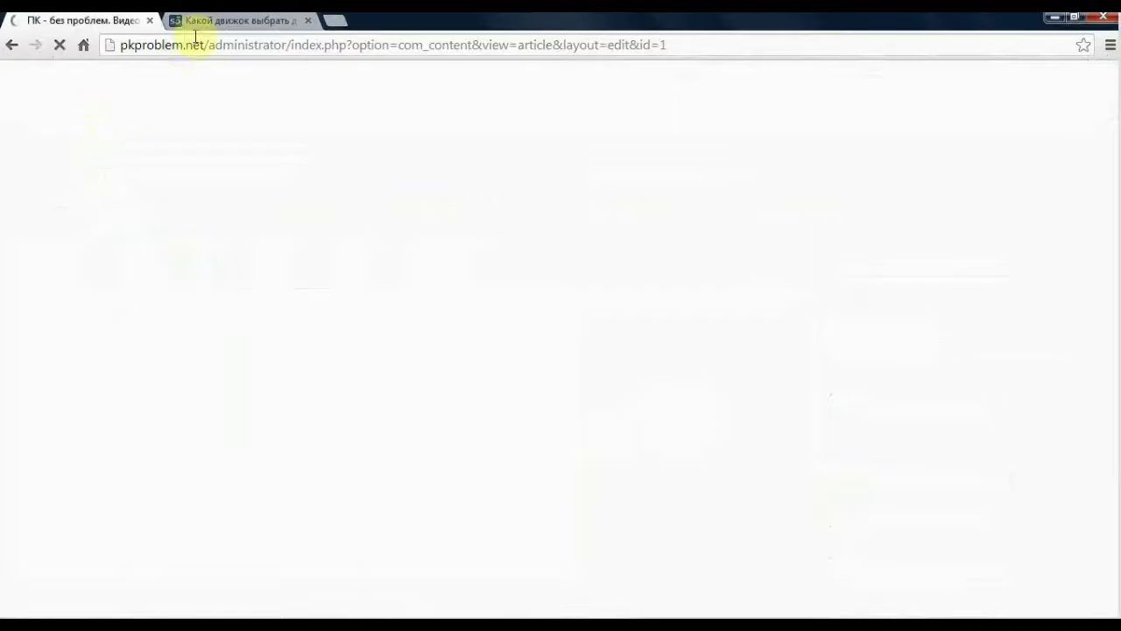
Reload the article page on the site and check the picture's placement and the text below it
left_click(244, 27)
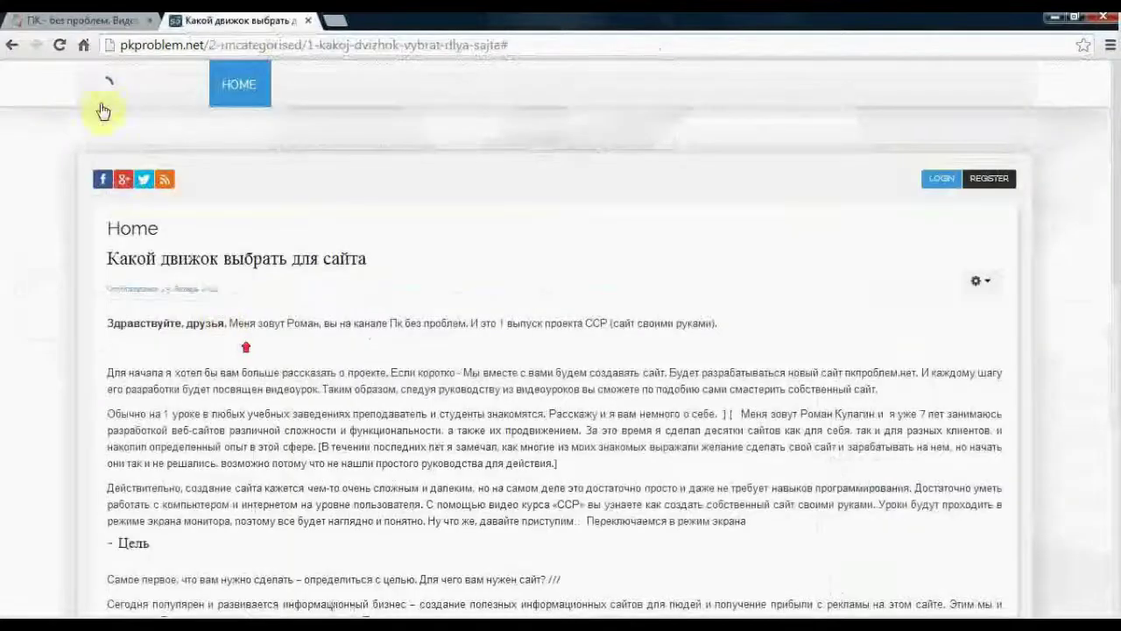
left_click(58, 44)
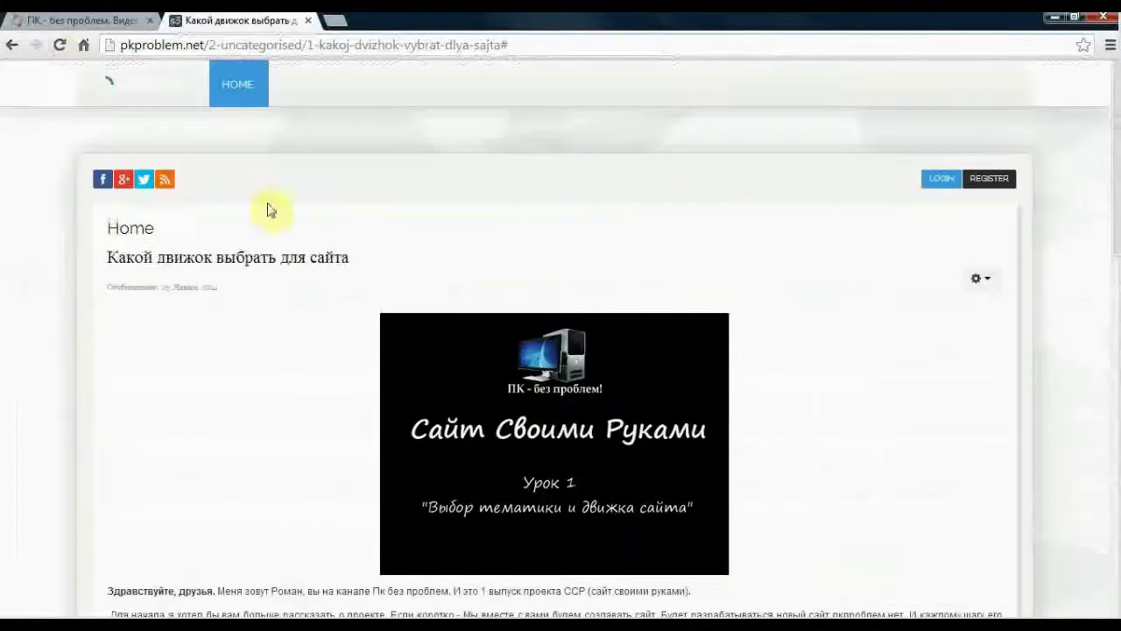
left_click(751, 217)
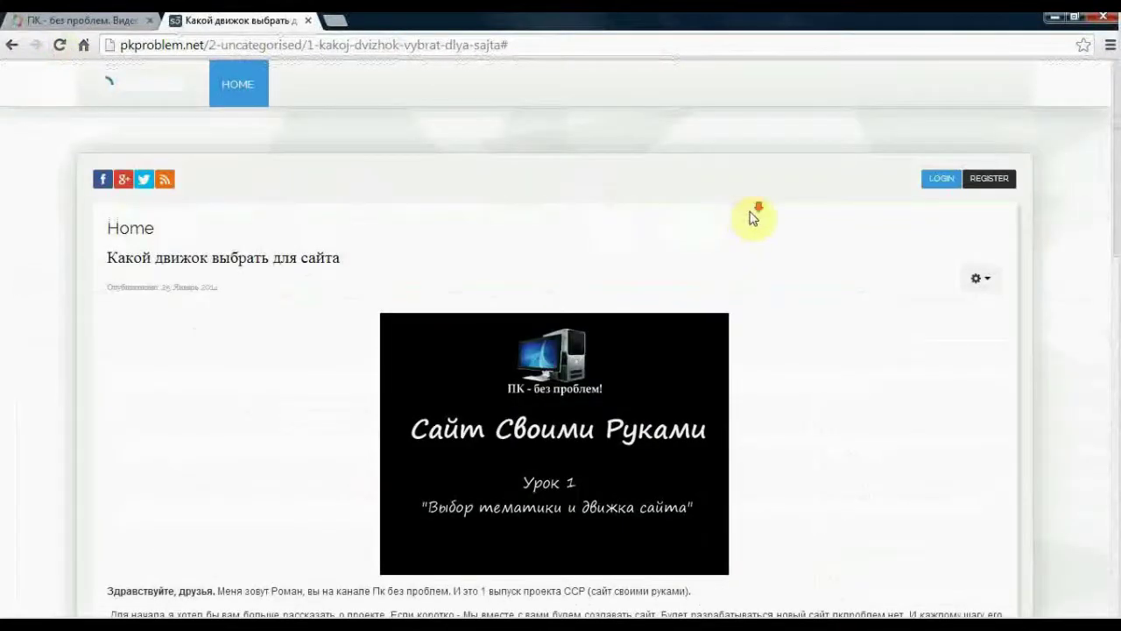
scroll(757, 221, "down", 6)
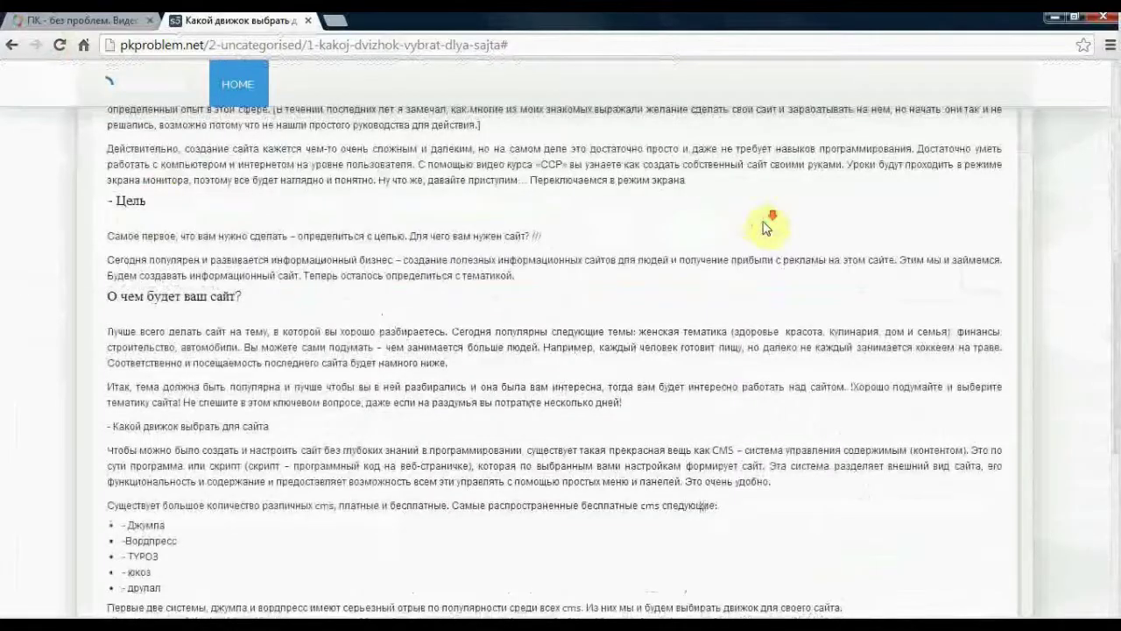
scroll(762, 224, "up", 3)
scroll(762, 225, "up", 3)
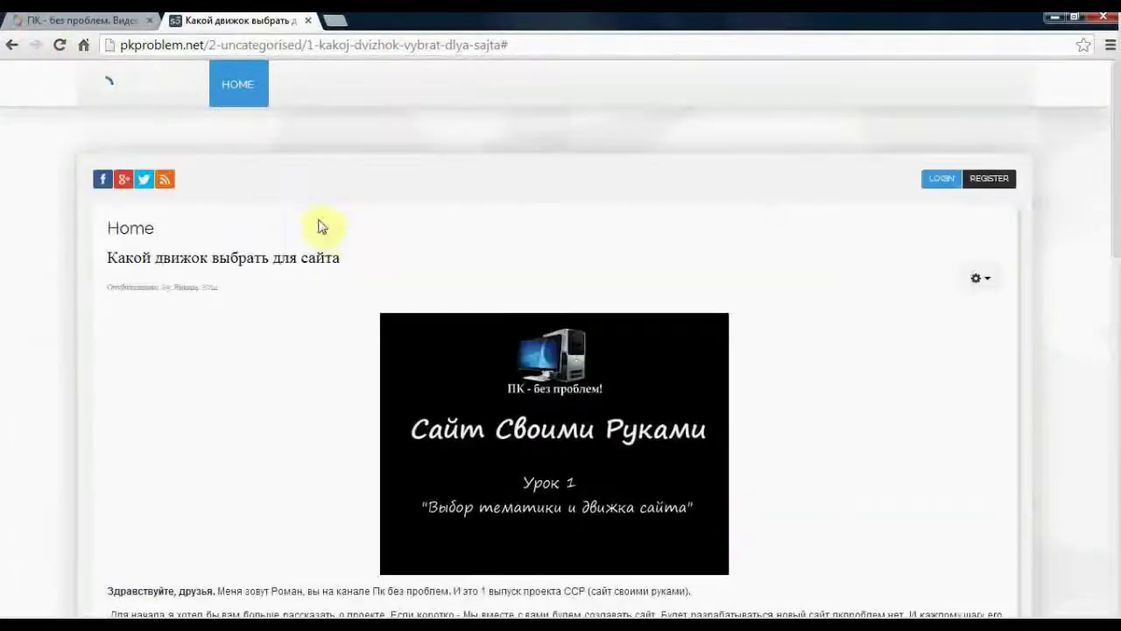
Open the site's home page and check the article preview from its title down to the read-more link
left_click(236, 86)
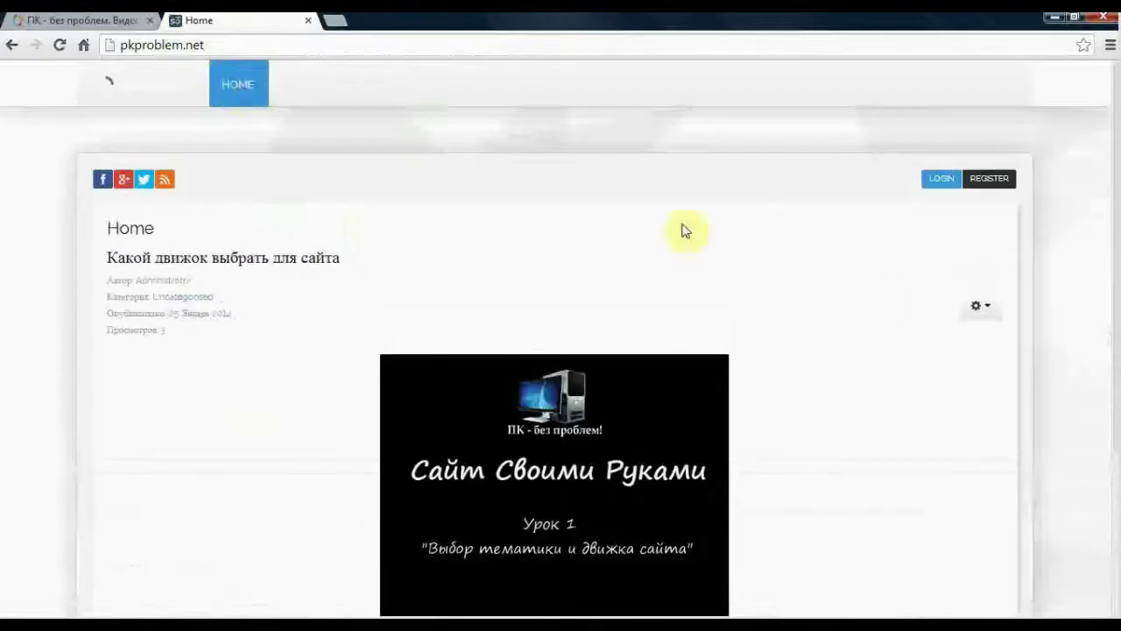
scroll(888, 322, "down", 3)
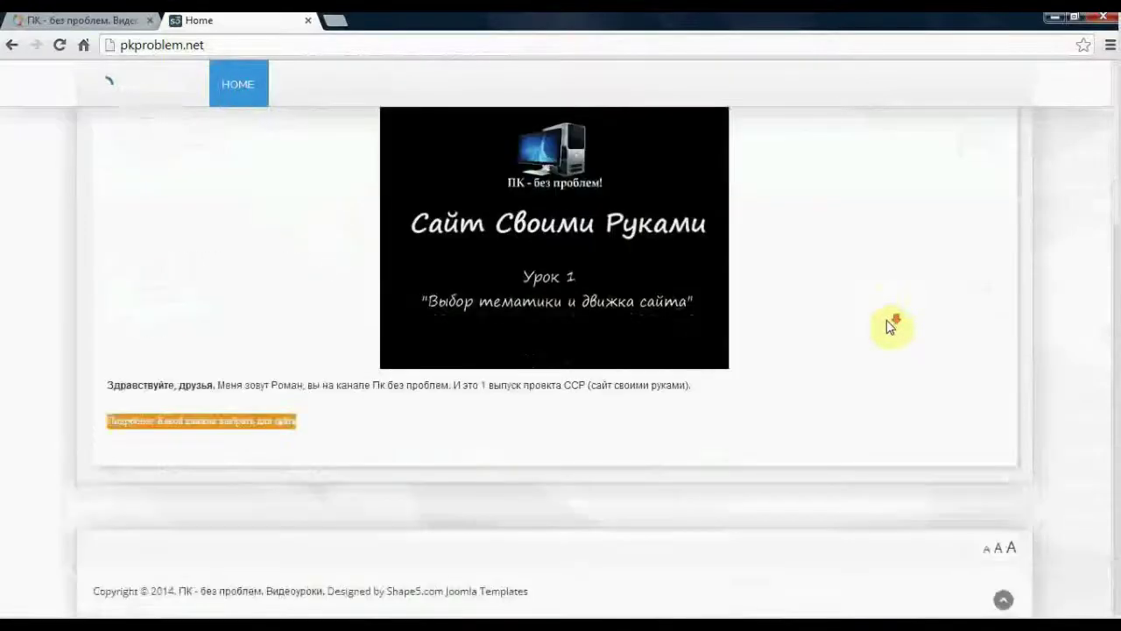
scroll(889, 321, "up", 3)
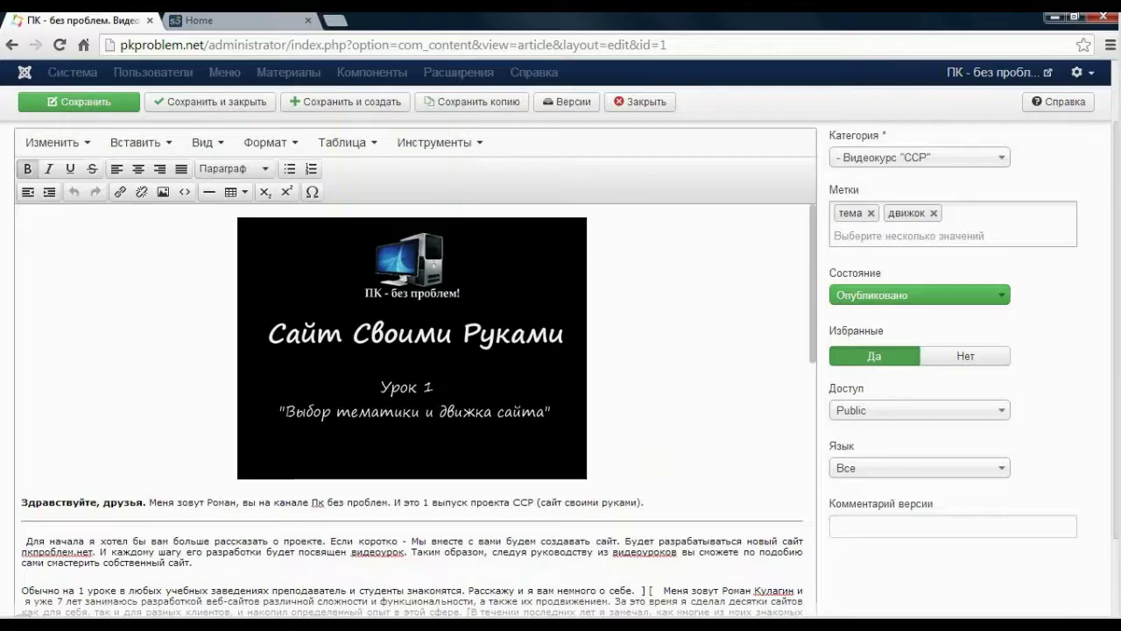
Switch to FileZilla, reposition its window and resize the panes to give the remote file list more room
key("alt+Tab")
left_click(824, 58)
left_click_drag(804, 65, 634, 44)
left_click_drag(698, 270, 594, 266)
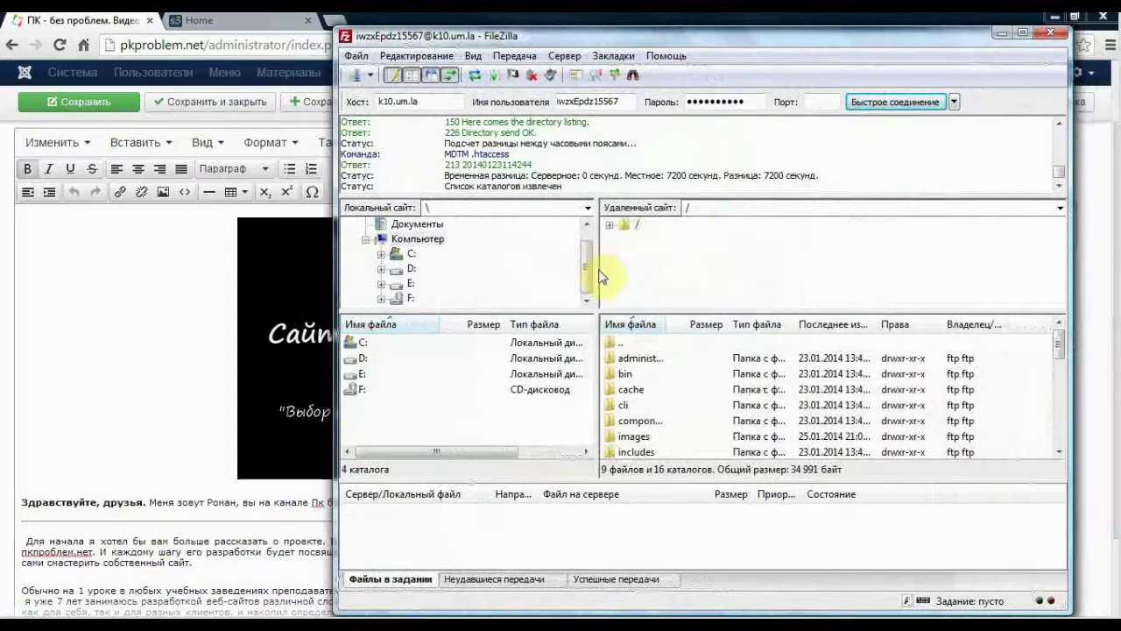
left_click_drag(630, 196, 620, 150)
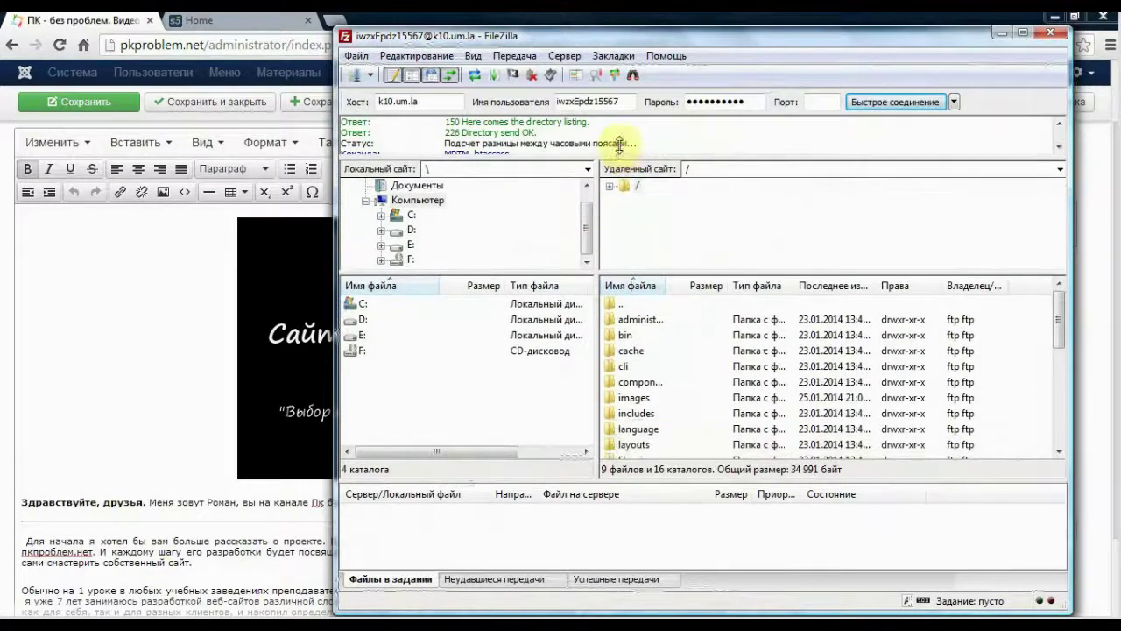
left_click_drag(711, 280, 710, 225)
left_click_drag(681, 482, 681, 532)
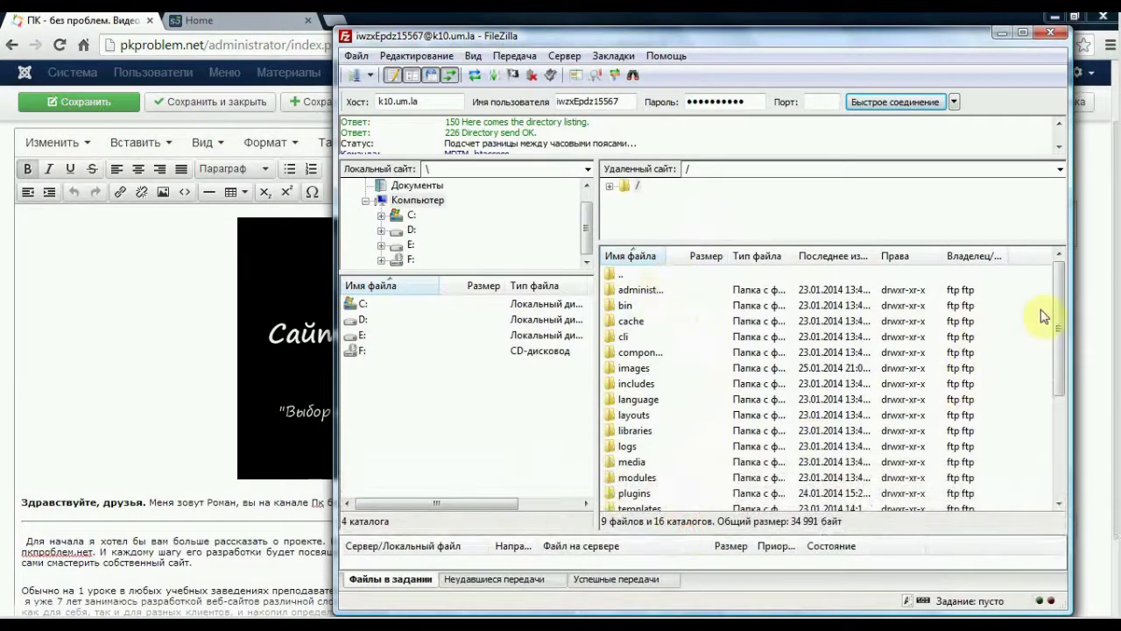
Open the remote images folder, widen the file name column and look through its subfolders and image files
double_click(635, 370)
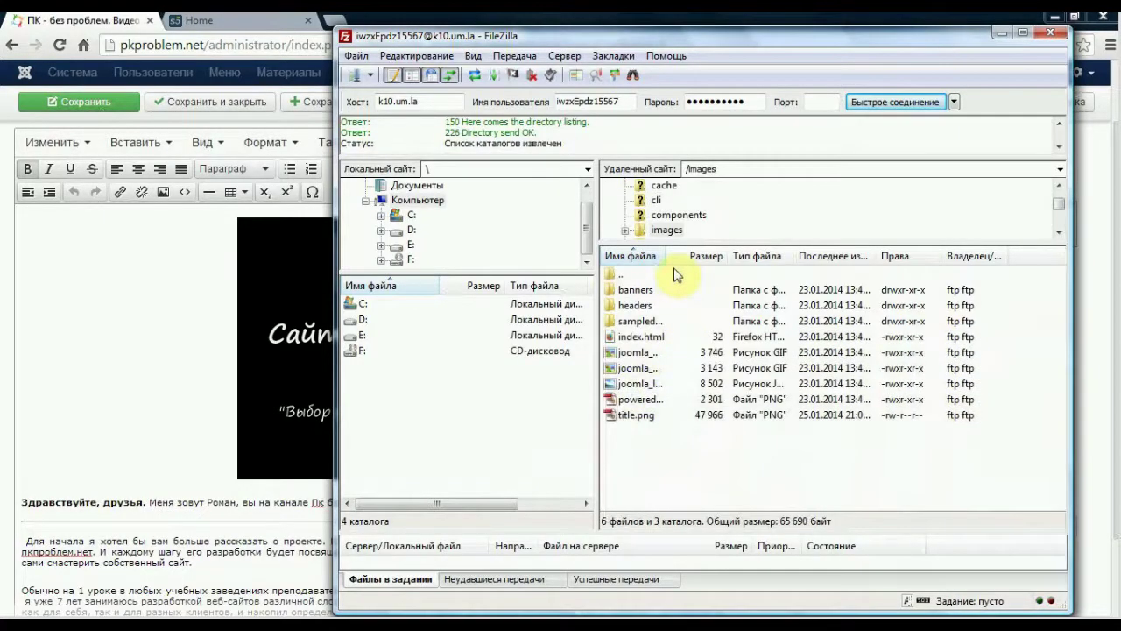
left_click_drag(663, 256, 795, 256)
left_click(632, 290)
left_click(635, 304)
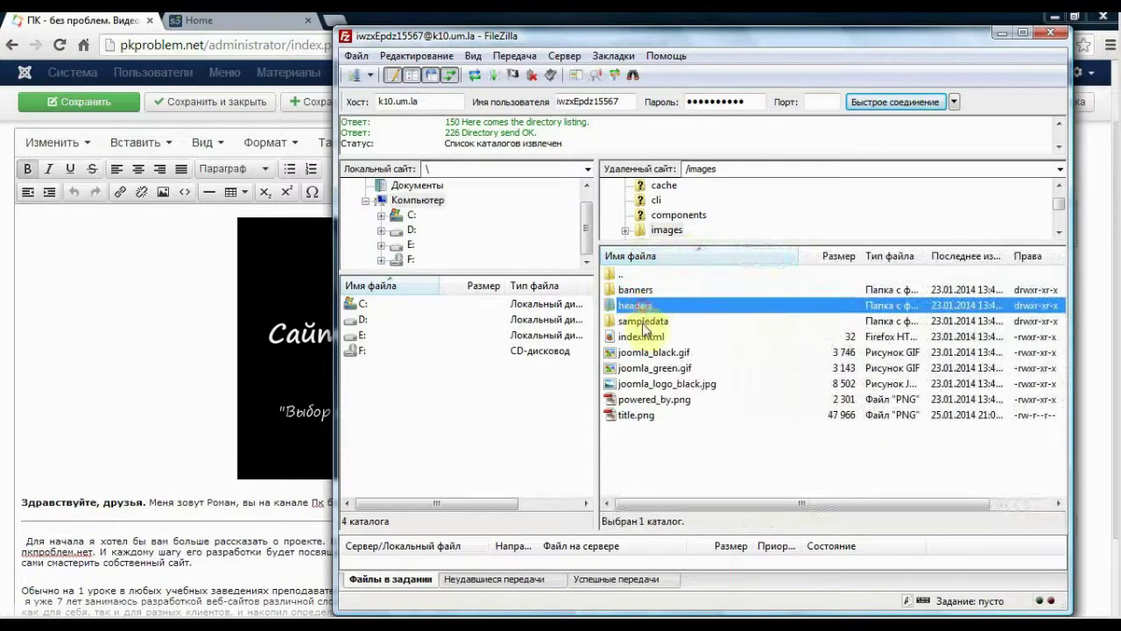
left_click(645, 322)
left_click(648, 354)
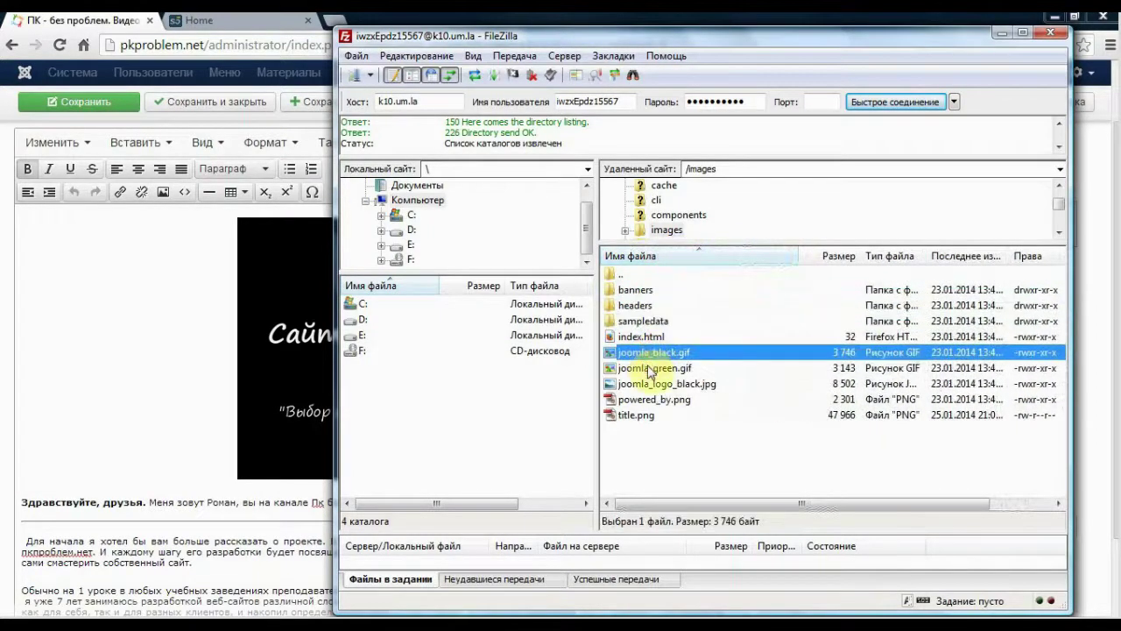
left_click(653, 369)
left_click(655, 385)
left_click(656, 400)
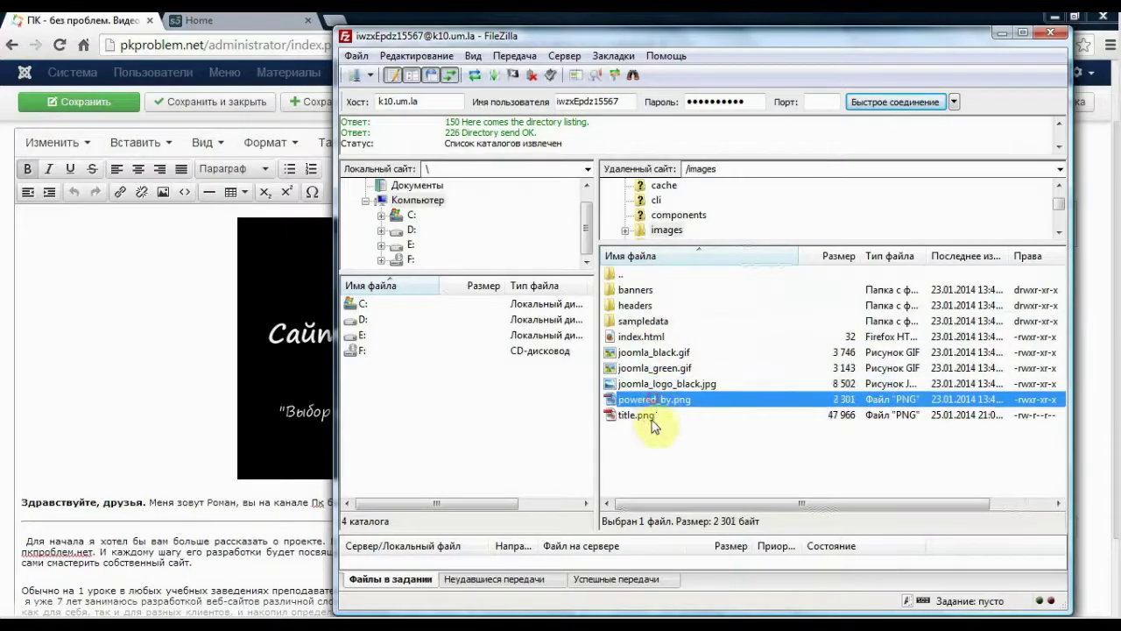
left_click(646, 445)
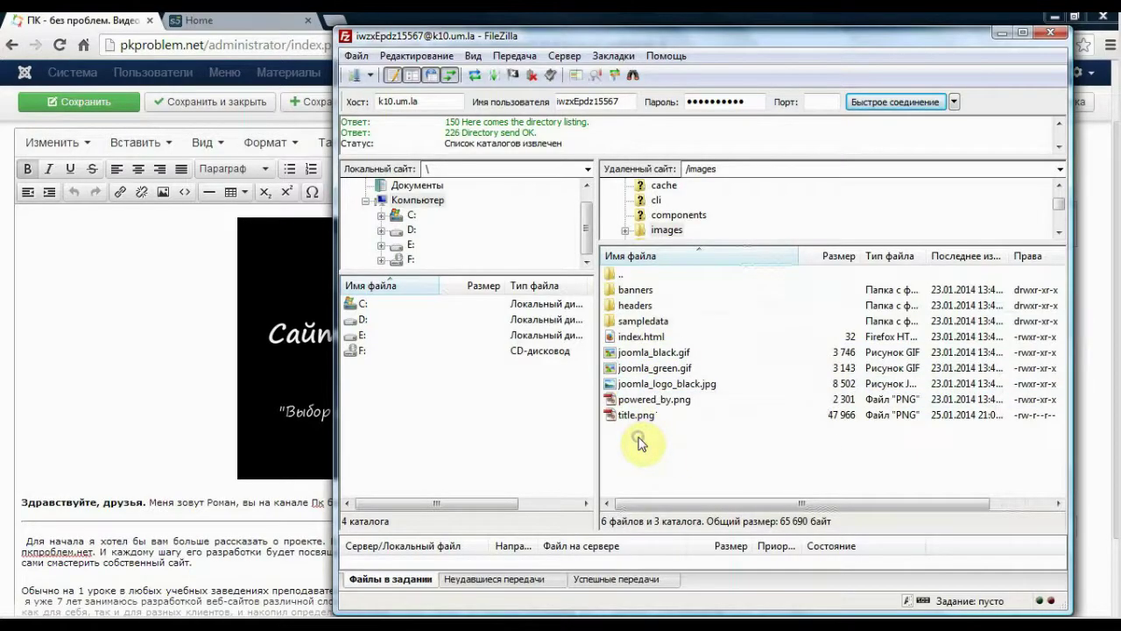
Create a new folder named ssr inside the remote images folder
right_click(638, 443)
left_click(685, 501)
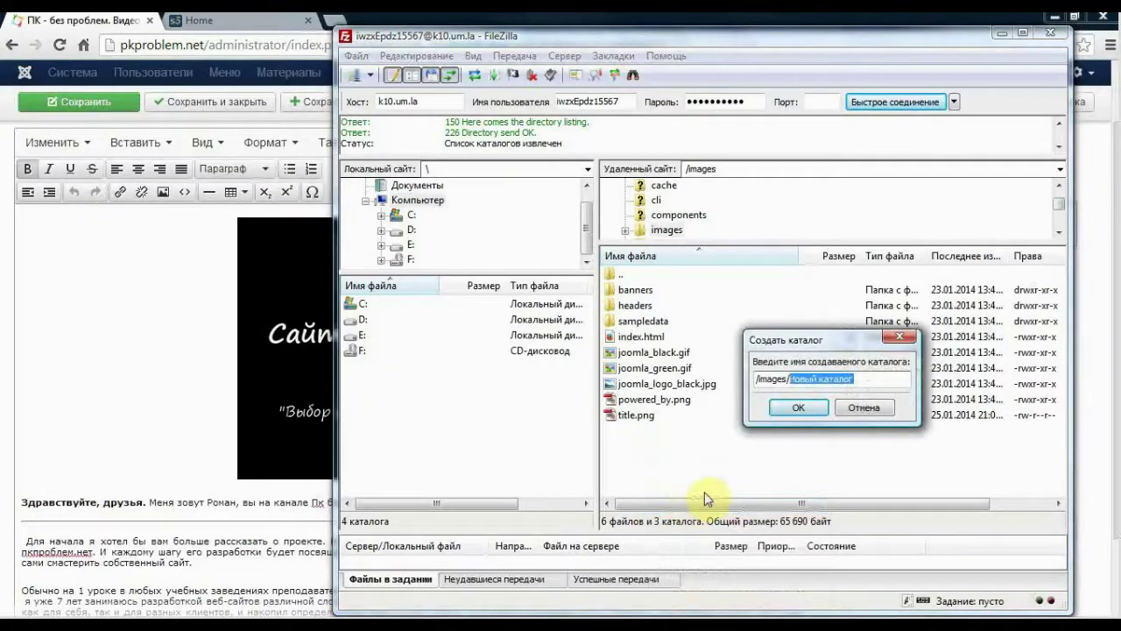
type("ыы")
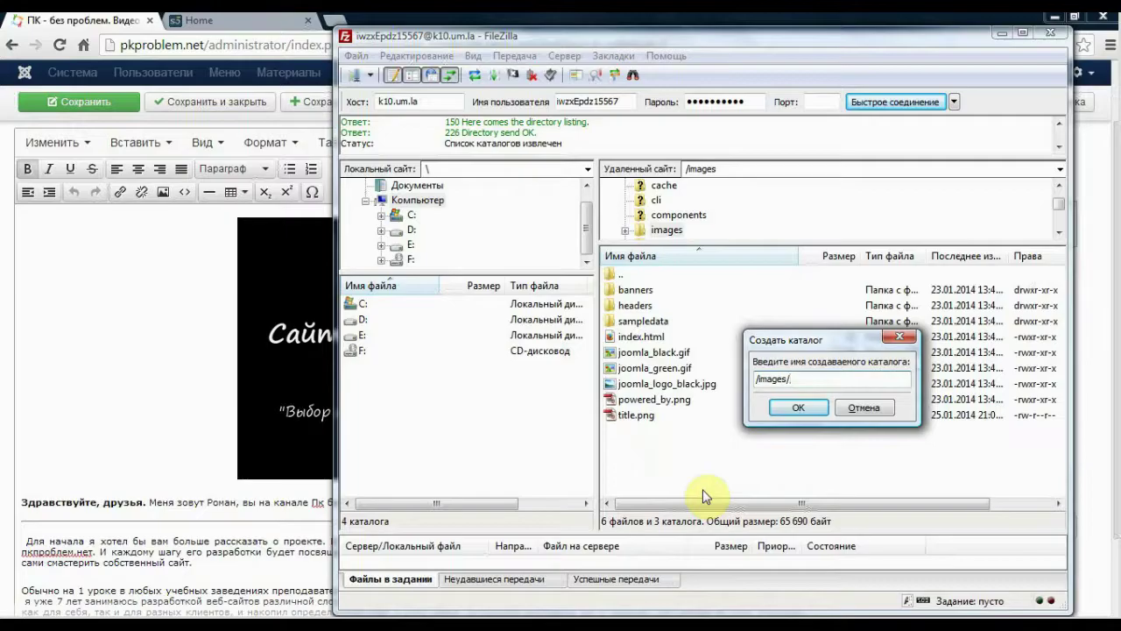
type("ssr")
key("Return")
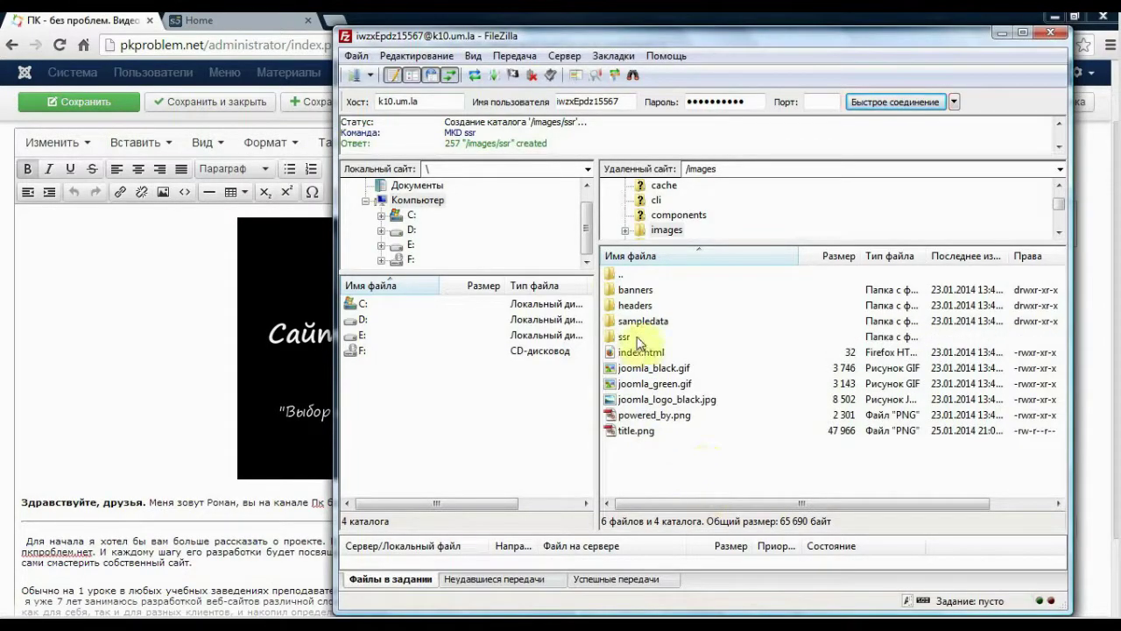
Open the remote ssr folder to check its contents, return to the images folder and reposition the FileZilla window
left_click(627, 341)
double_click(627, 342)
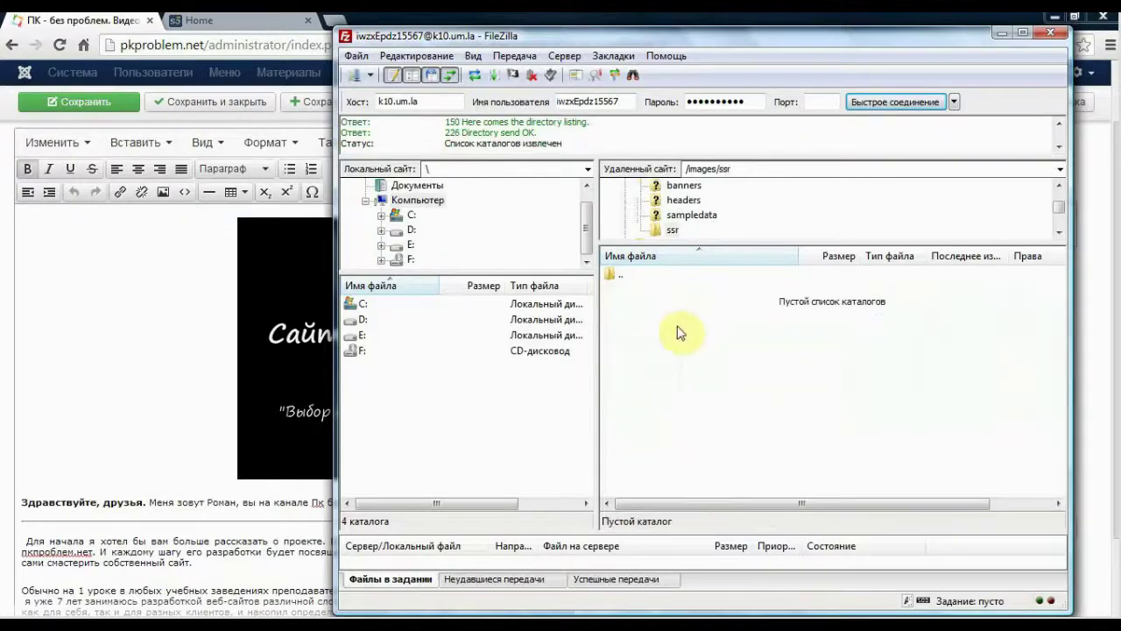
double_click(647, 273)
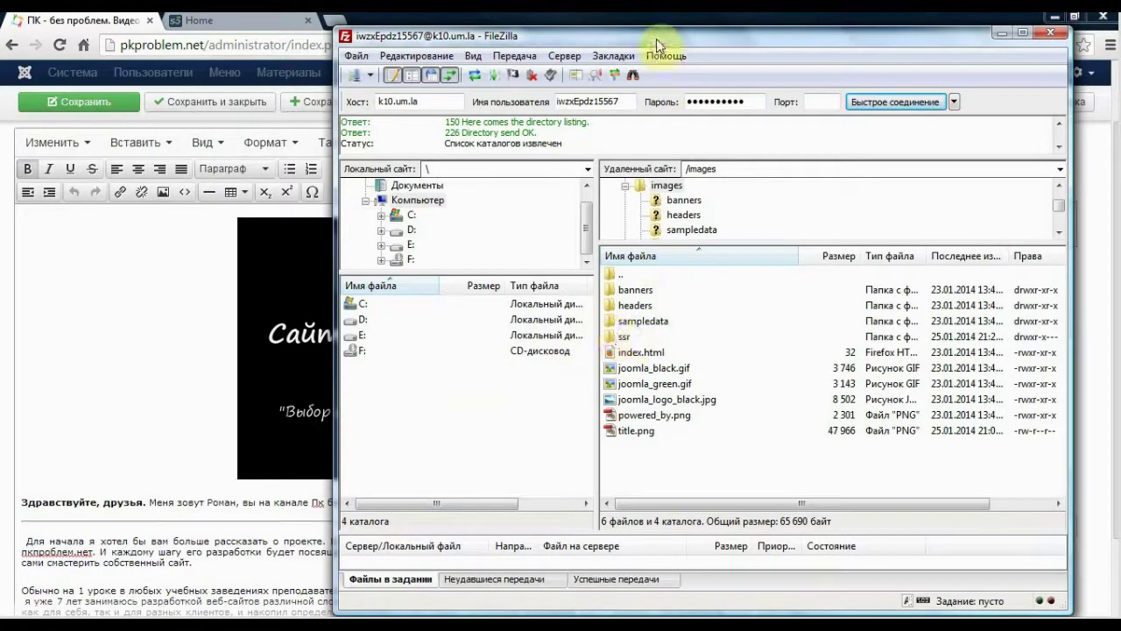
left_click_drag(655, 35, 680, 26)
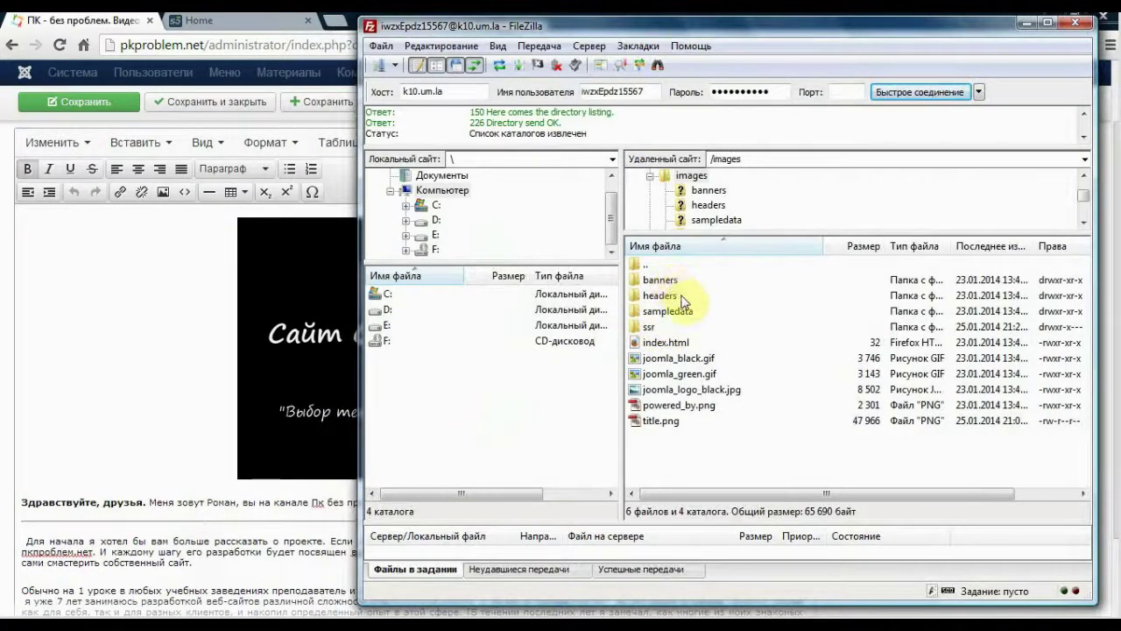
Switch to the Joomla article editor, browse to the ssr folder in the image insertion dialog and cancel the dialog
left_click(190, 427)
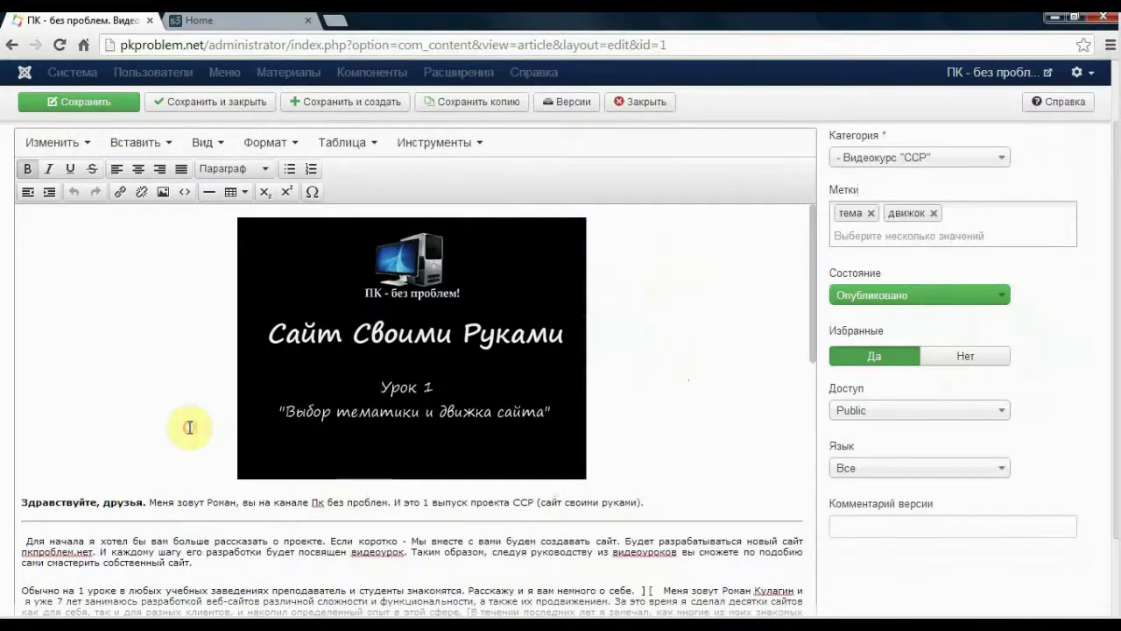
scroll(189, 426, "down", 10)
left_click(167, 572)
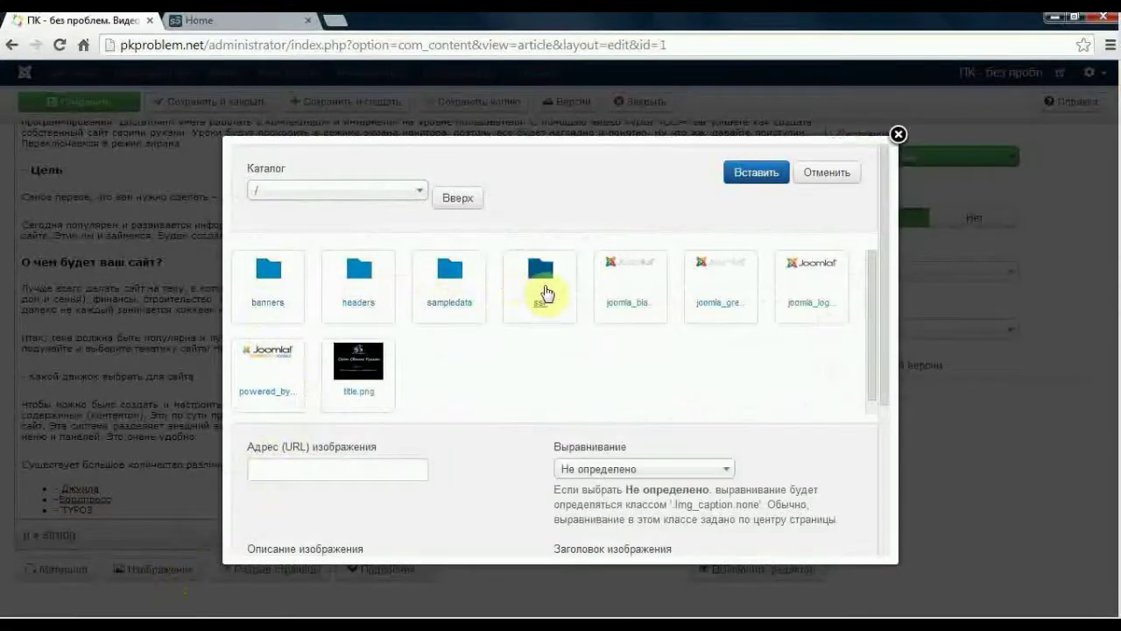
left_click(544, 292)
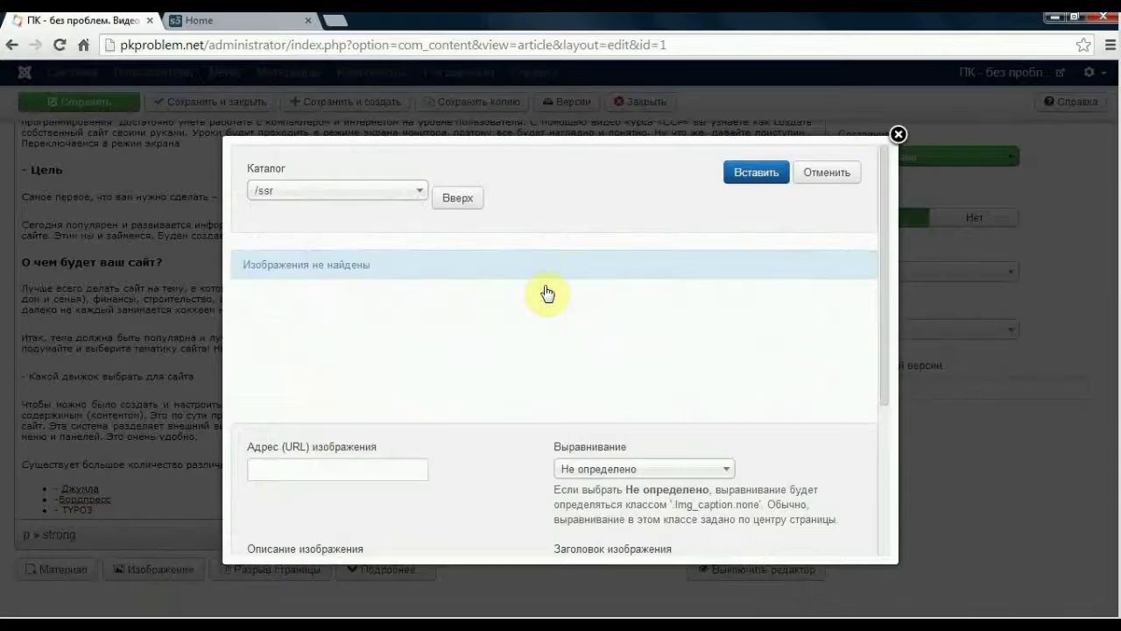
left_click(843, 173)
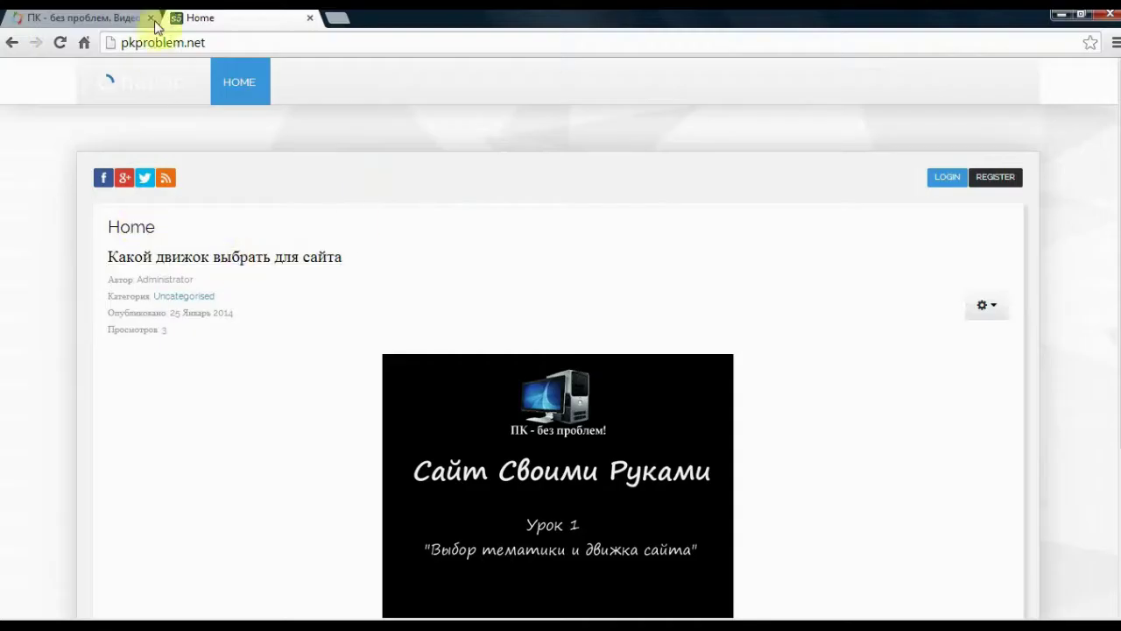
Return from the site's home page to the article editor and look through the article text below the picture
left_click(105, 21)
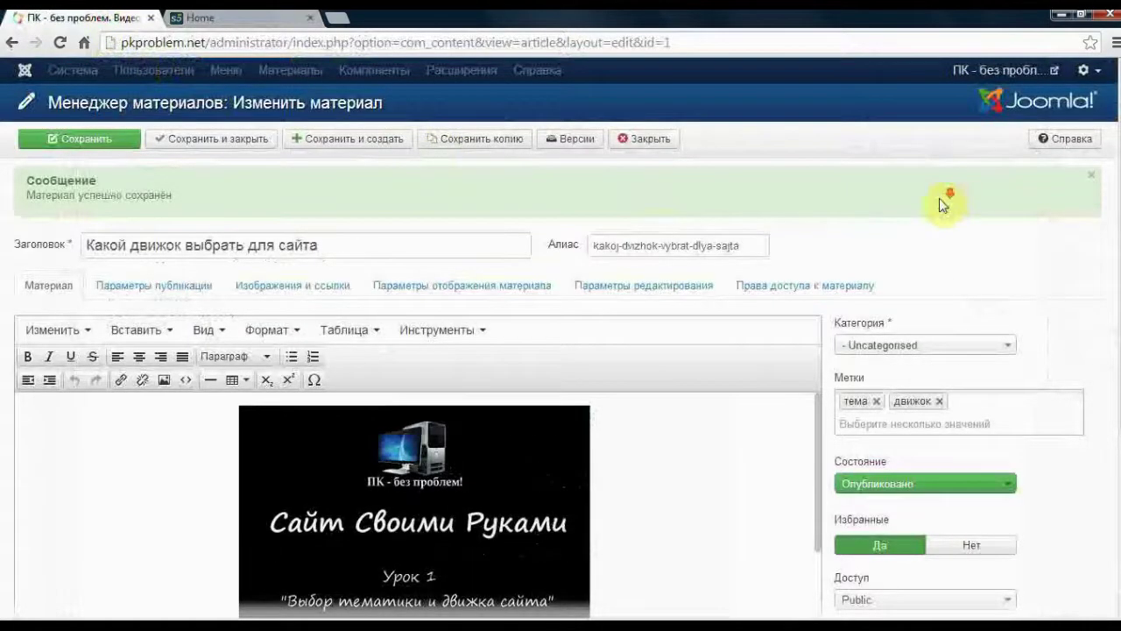
scroll(938, 198, "down", 3)
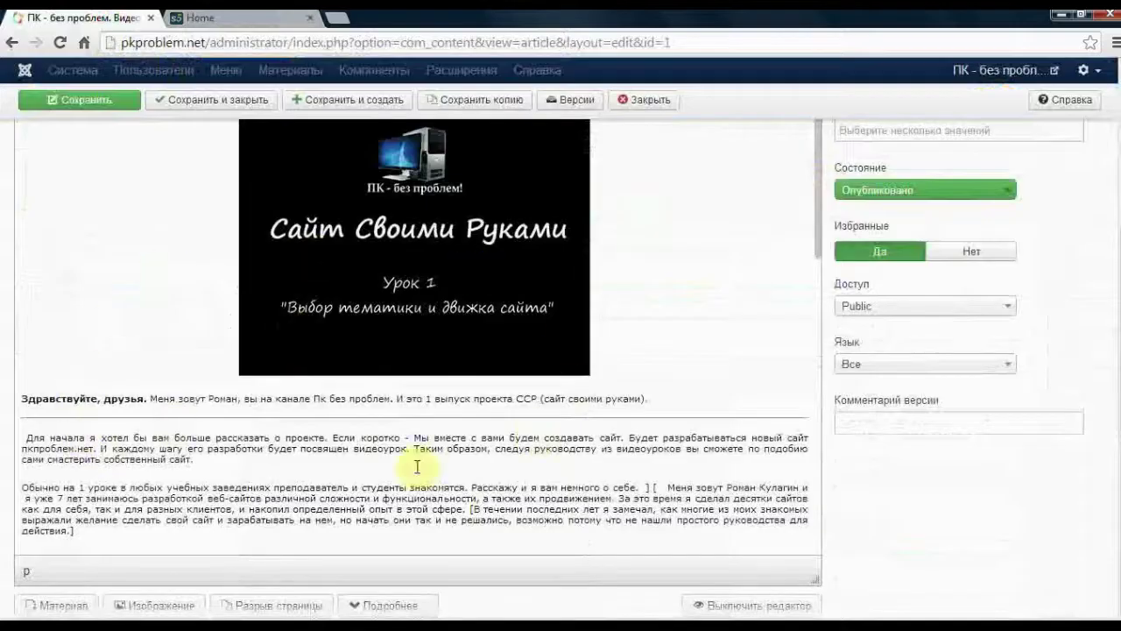
left_click_drag(815, 173, 810, 289)
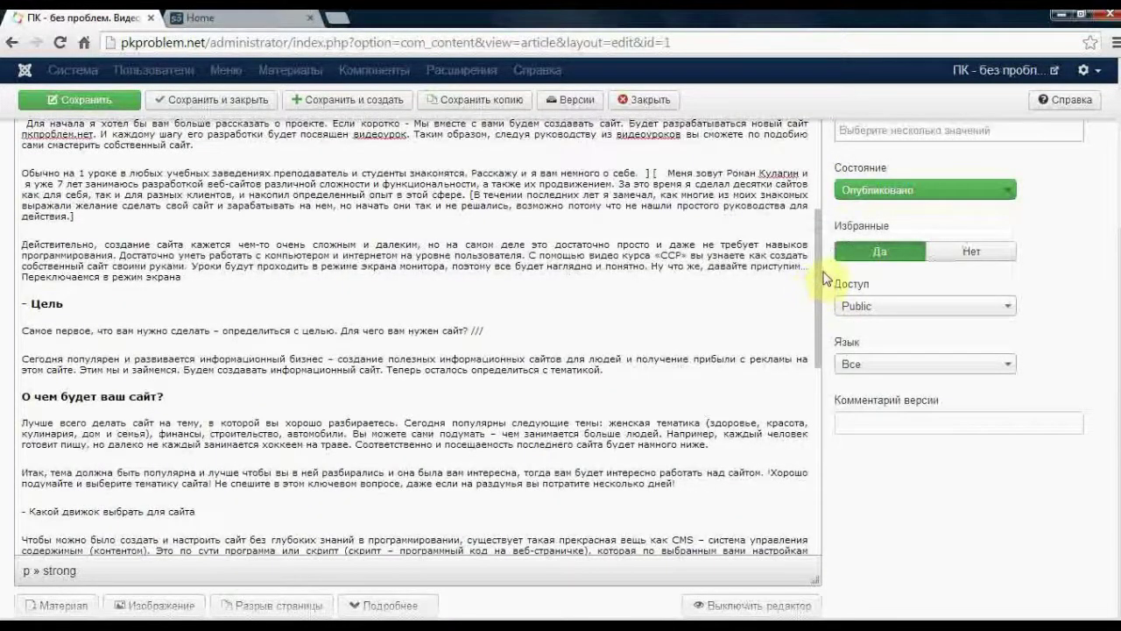
left_click(817, 265)
mouse_move(821, 283)
left_mouse_down()
mouse_move(857, 438)
mouse_move(809, 465)
mouse_move(815, 471)
mouse_move(807, 246)
mouse_move(818, 155)
left_mouse_up()
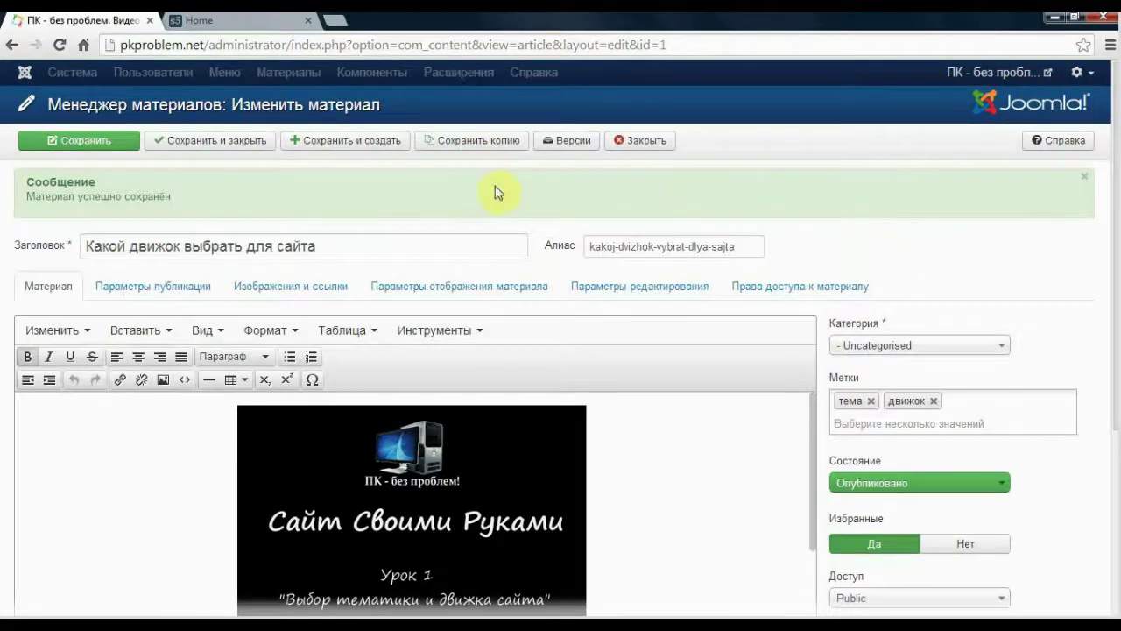
Save and close the article, and check its view count and the search field in the article list
left_click(227, 155)
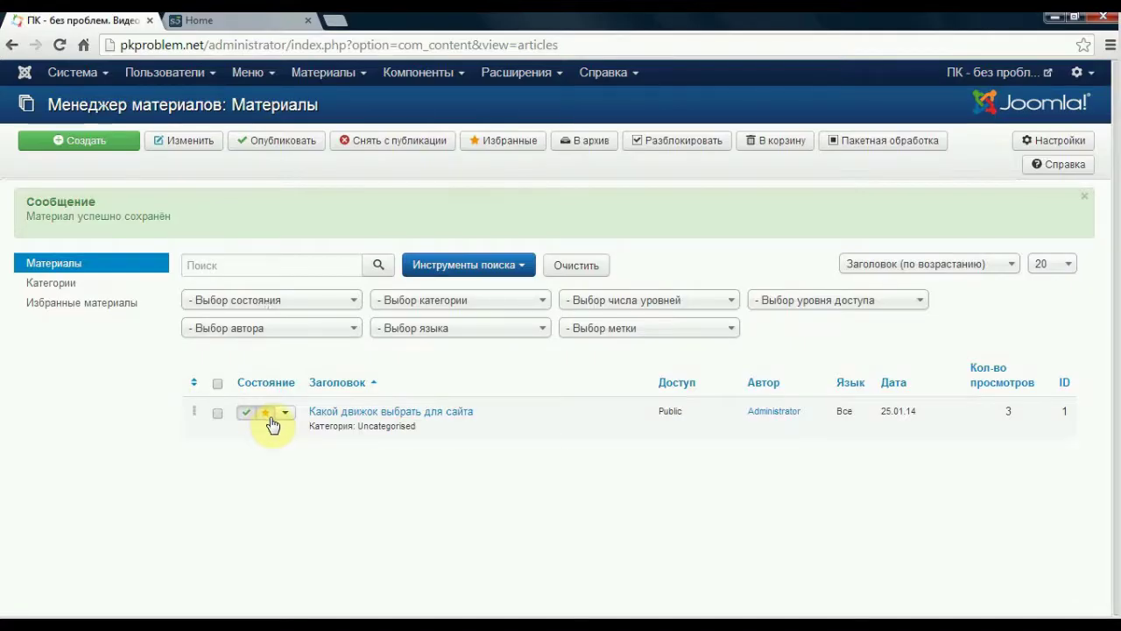
double_click(1005, 412)
double_click(1005, 411)
left_click(312, 265)
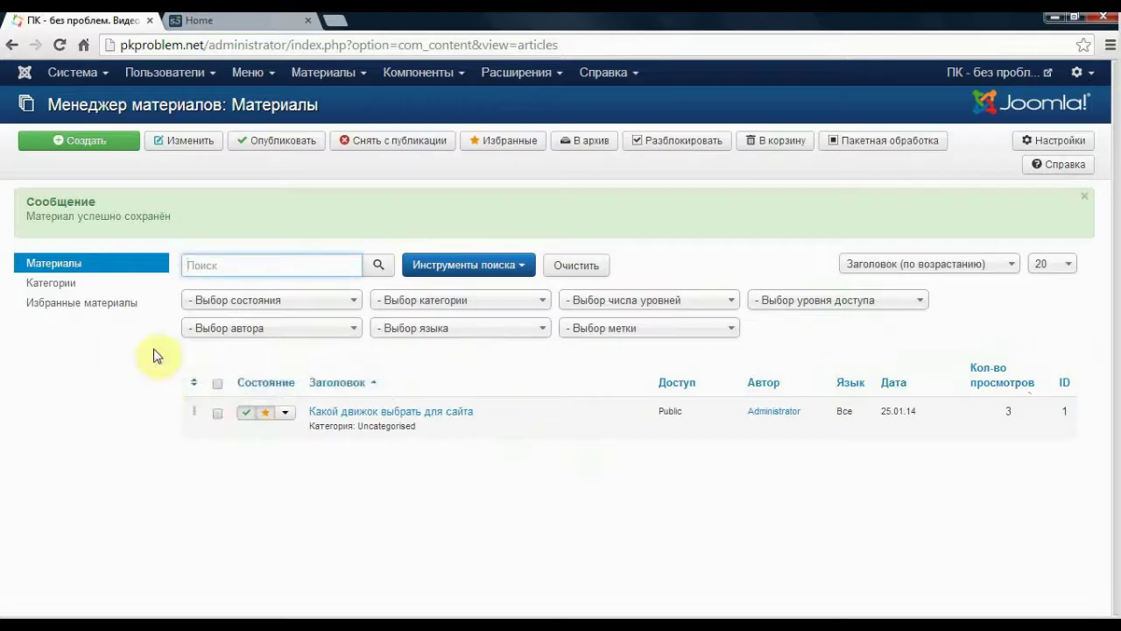
Open the list of article categories and examine the Uncategorised entry and its alias
left_click(54, 286)
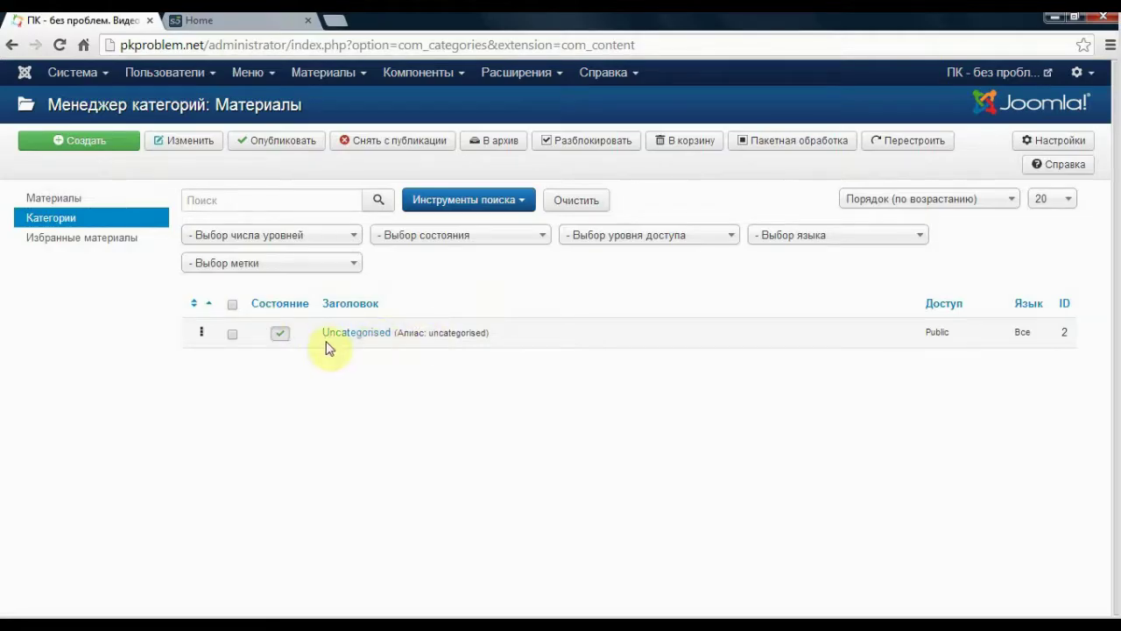
left_click_drag(319, 341, 513, 344)
left_click(500, 338)
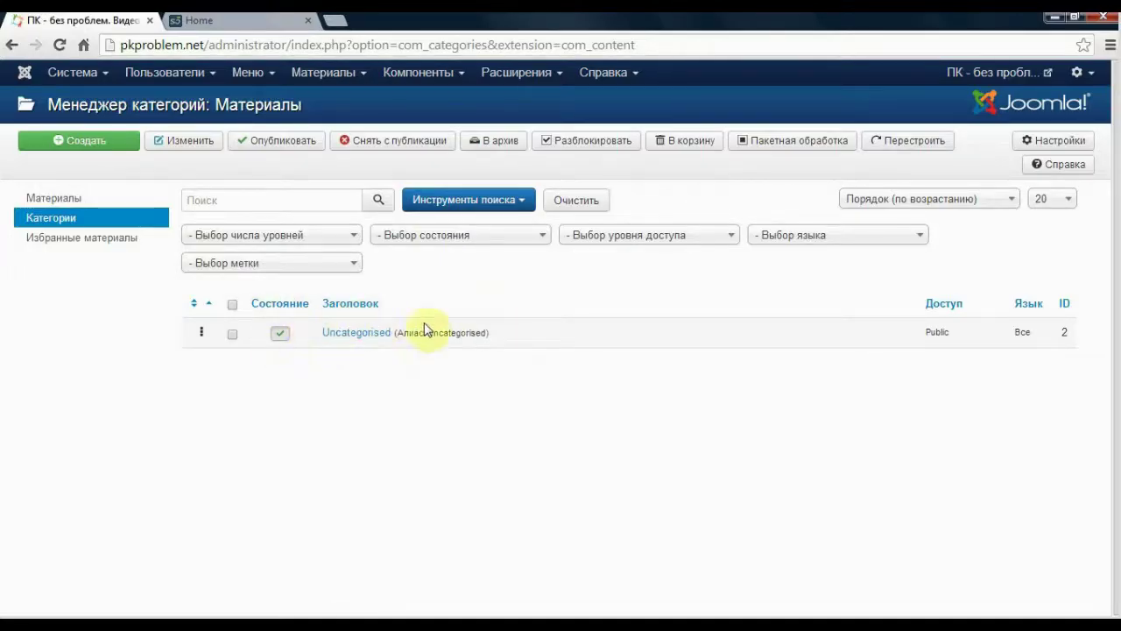
Start a new article category and enter the title Видеокурс "ССР"
left_click(92, 147)
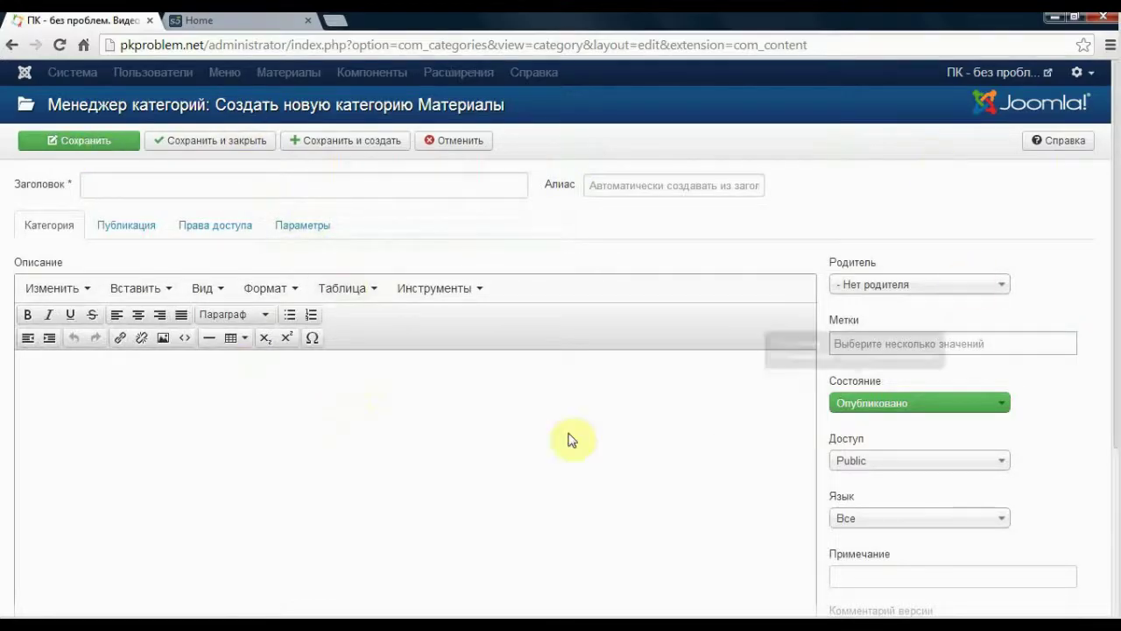
left_click(157, 187)
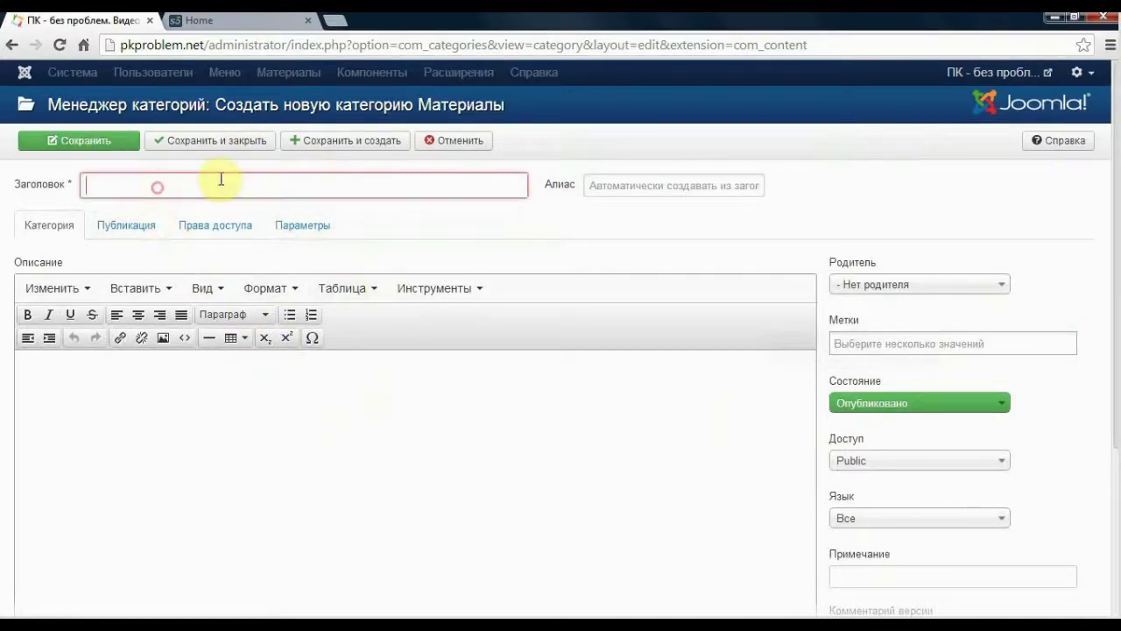
type("Видео")
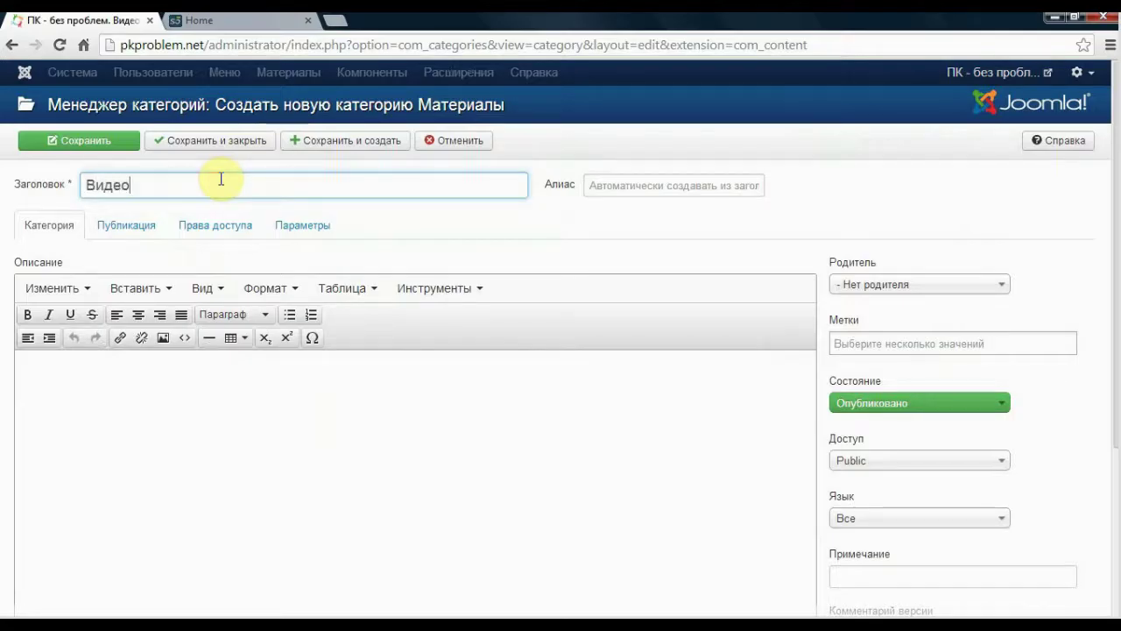
type("курс \"CCP")
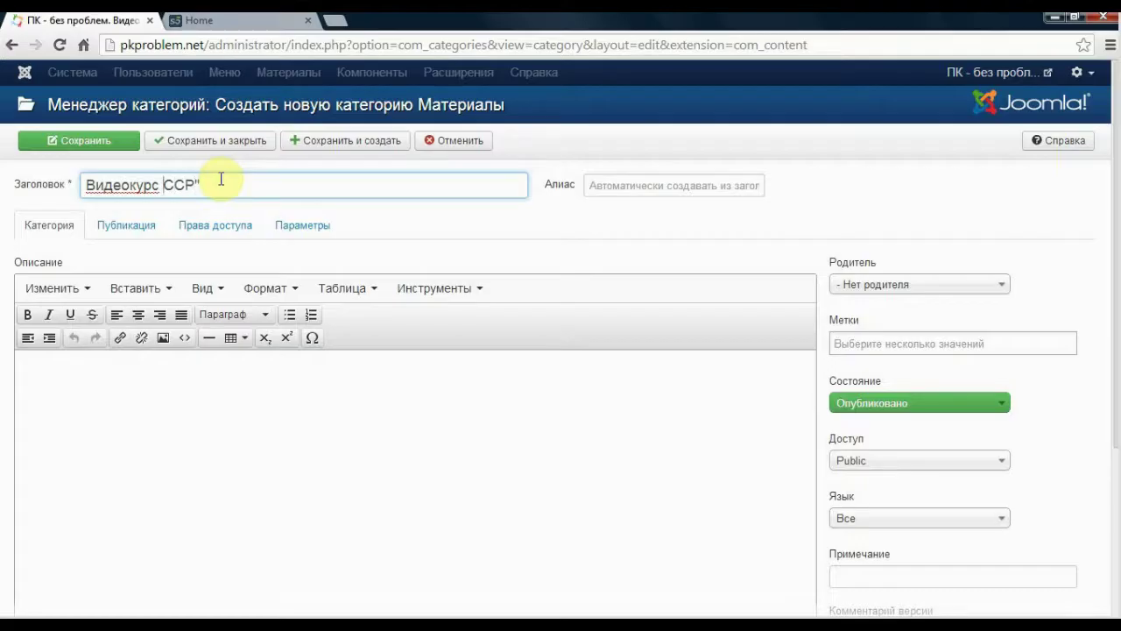
type("\"")
left_click(76, 371)
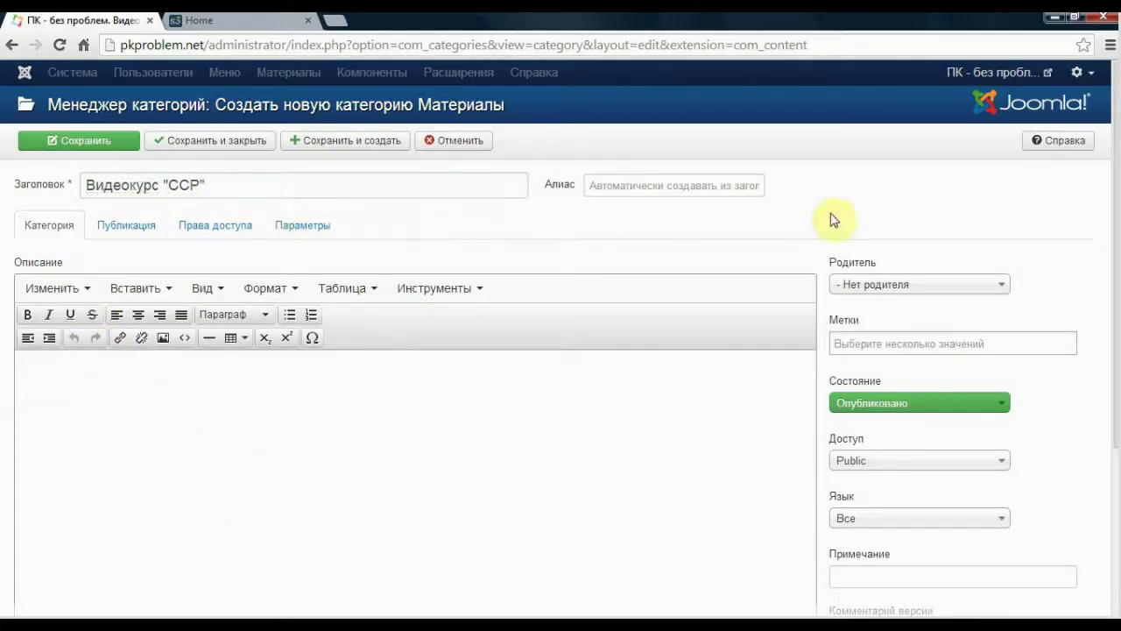
Examine the new category's parent and tag choices and its state, access and language settings
left_click(985, 286)
left_click(995, 288)
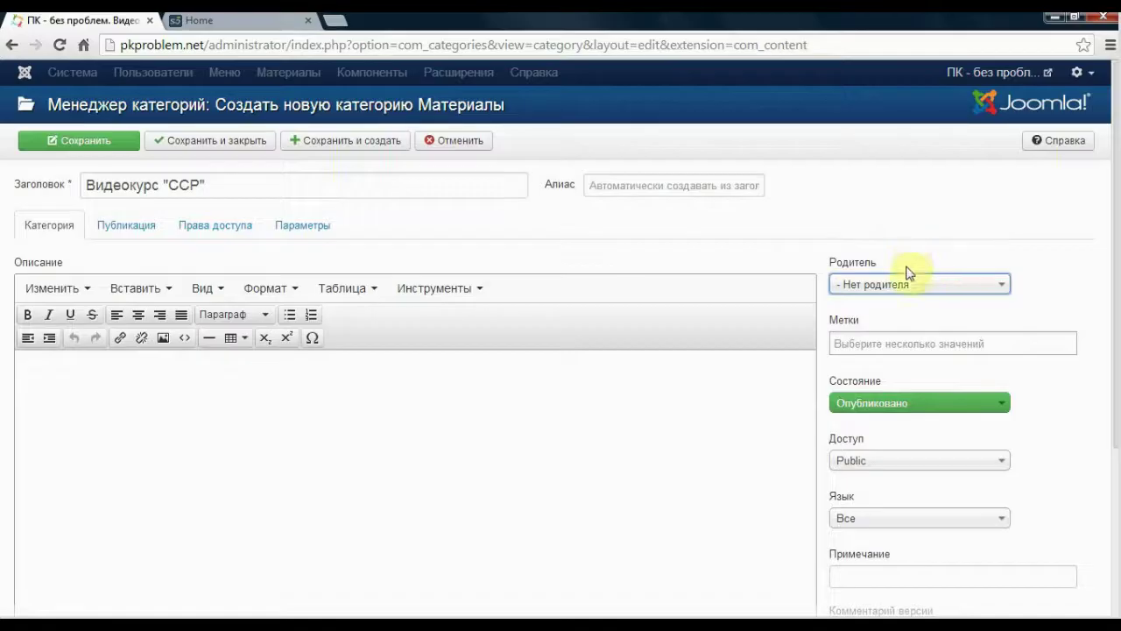
left_click(875, 346)
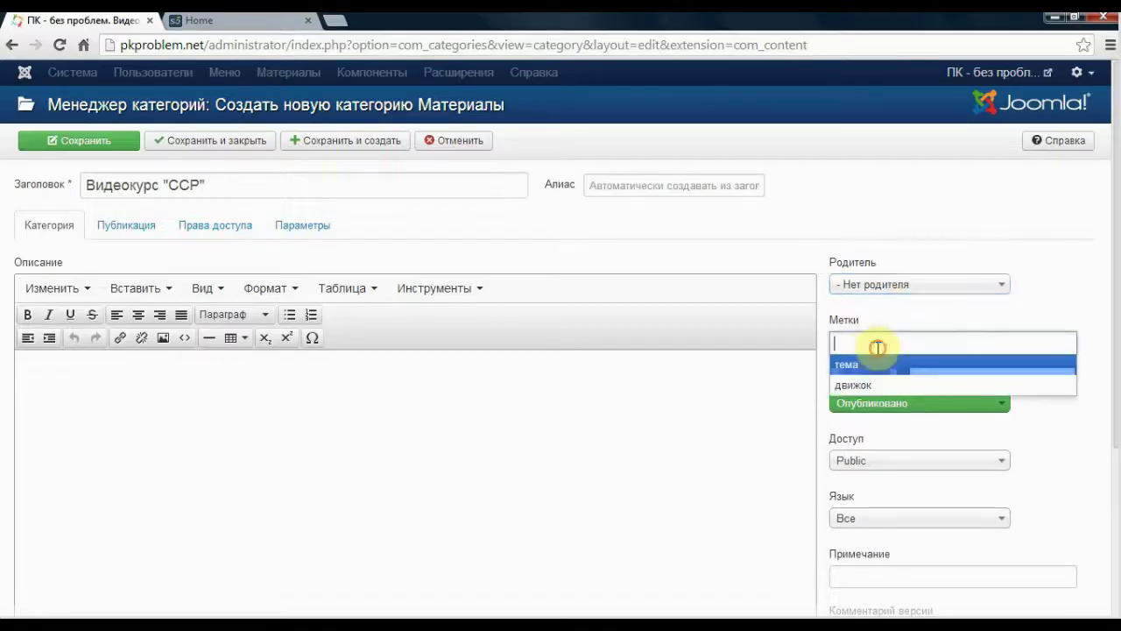
left_click(828, 326)
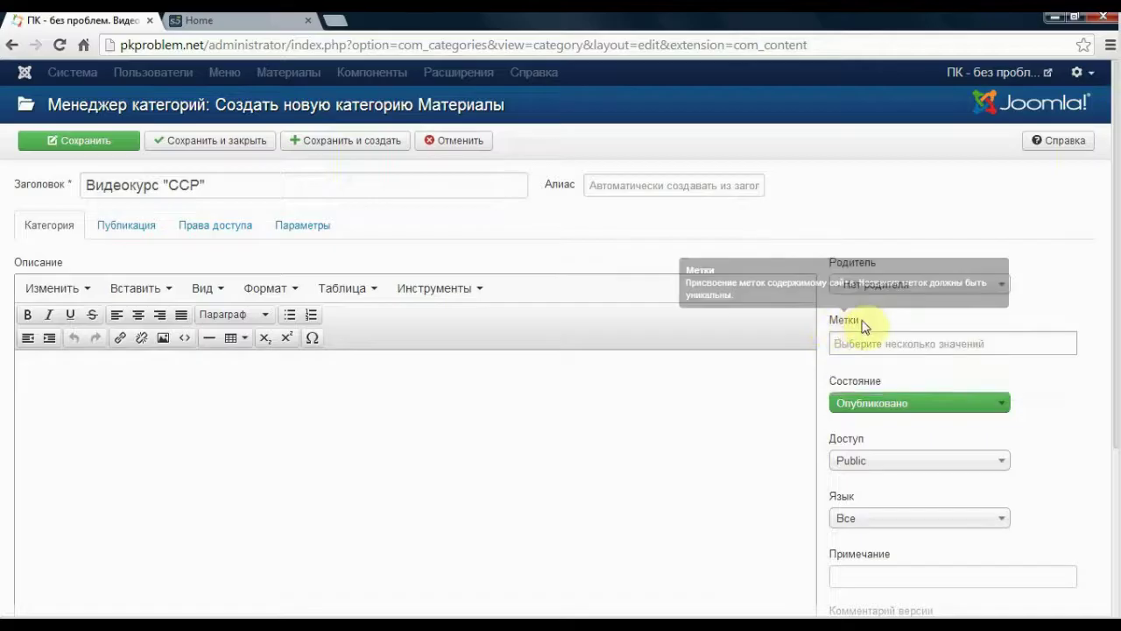
scroll(798, 412, "down", 2)
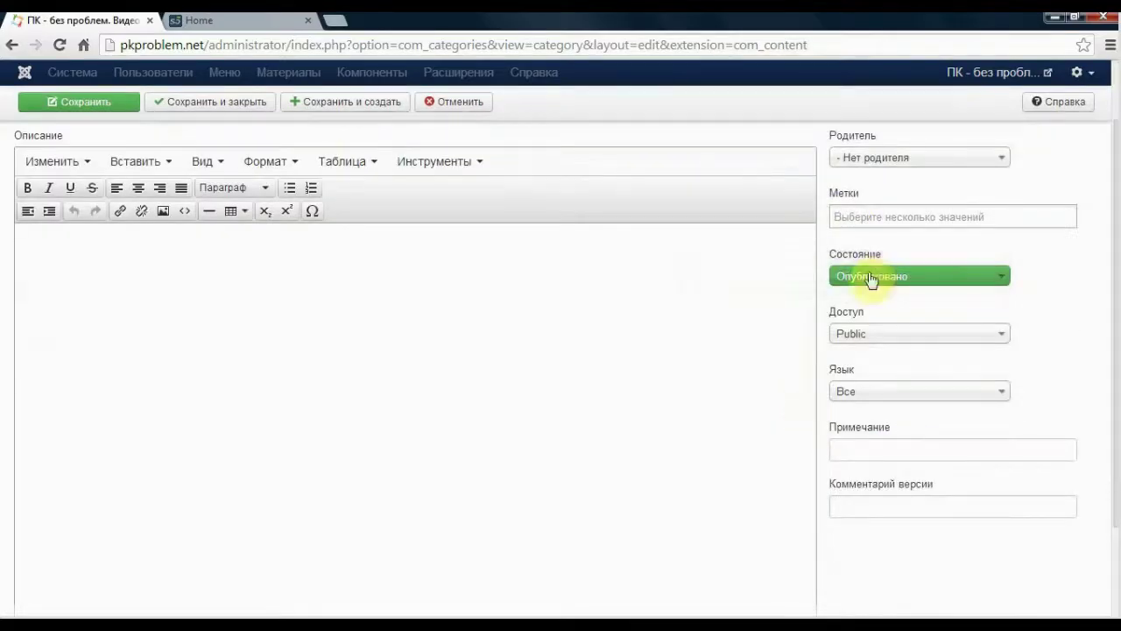
scroll(818, 388, "up", 2)
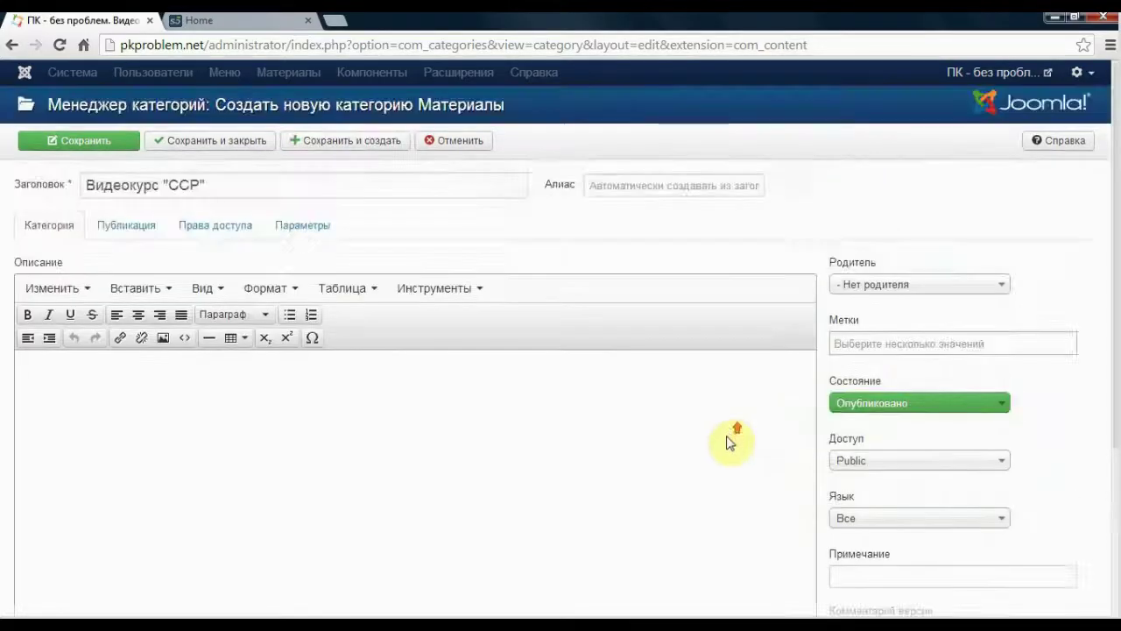
Look through the category's publishing, permission and parameter settings, and save and close the category
left_click(141, 233)
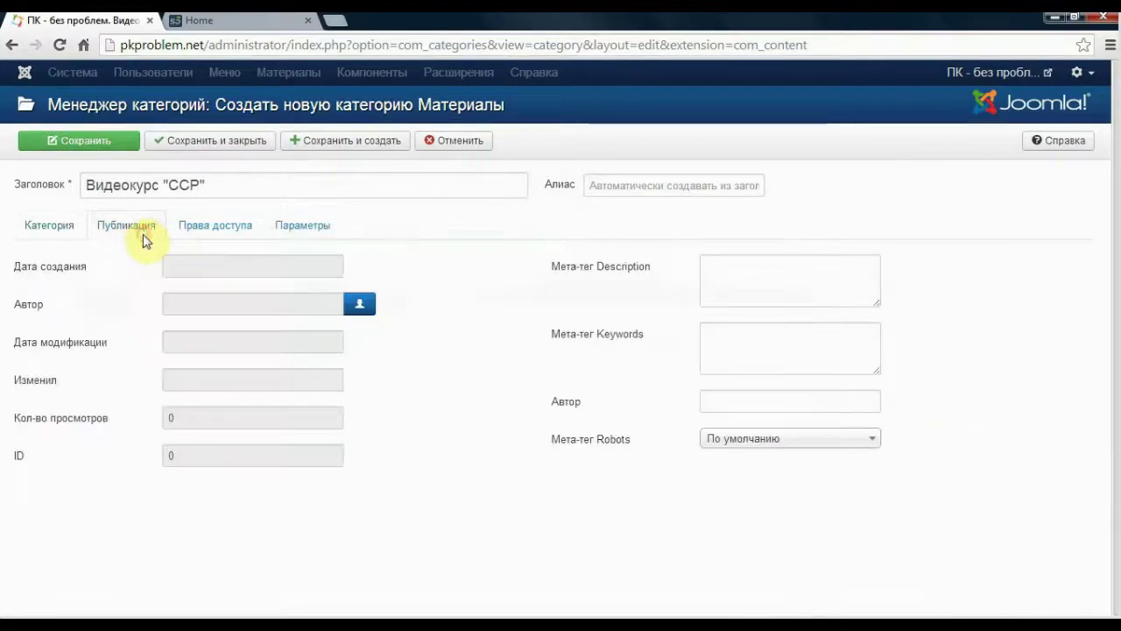
left_click(770, 265)
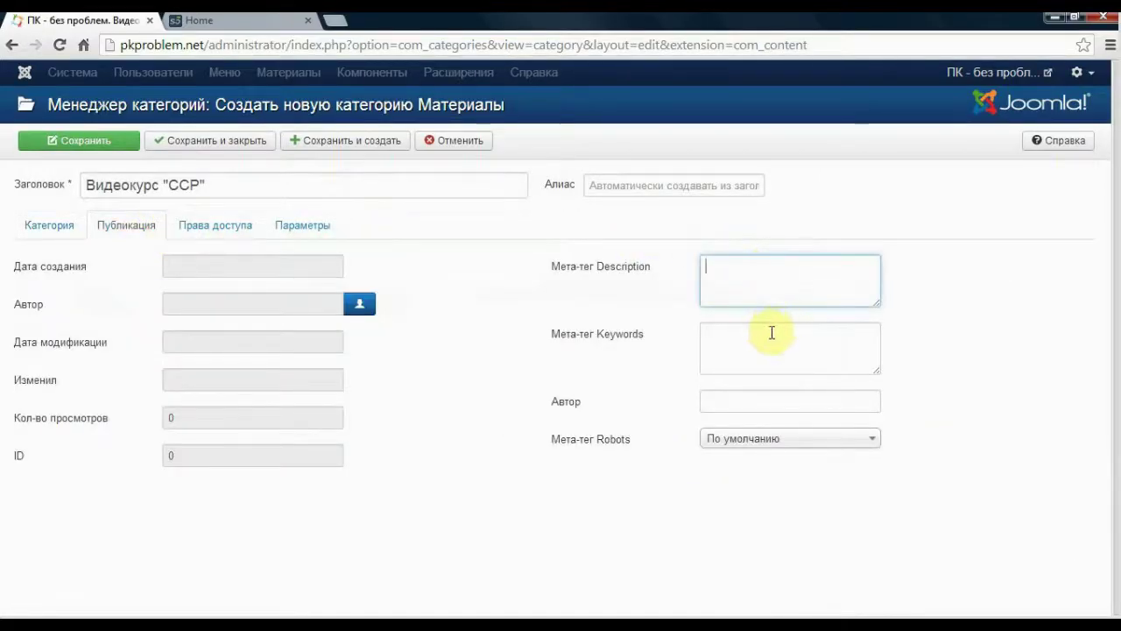
left_click(204, 224)
left_click(299, 228)
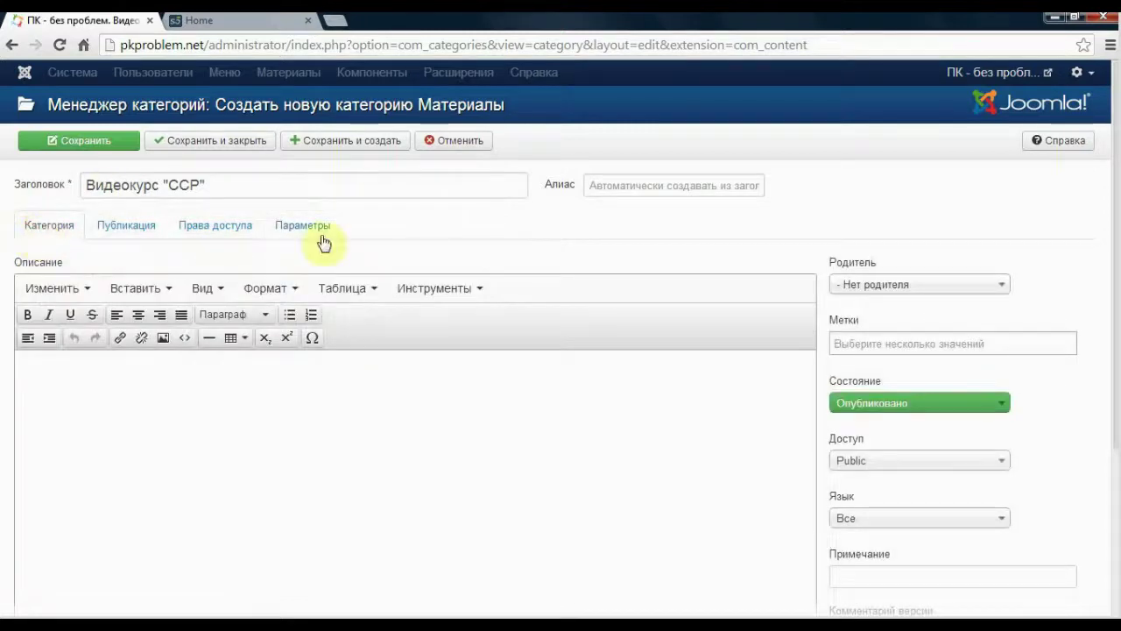
scroll(658, 255, "down", 3)
scroll(661, 256, "up", 3)
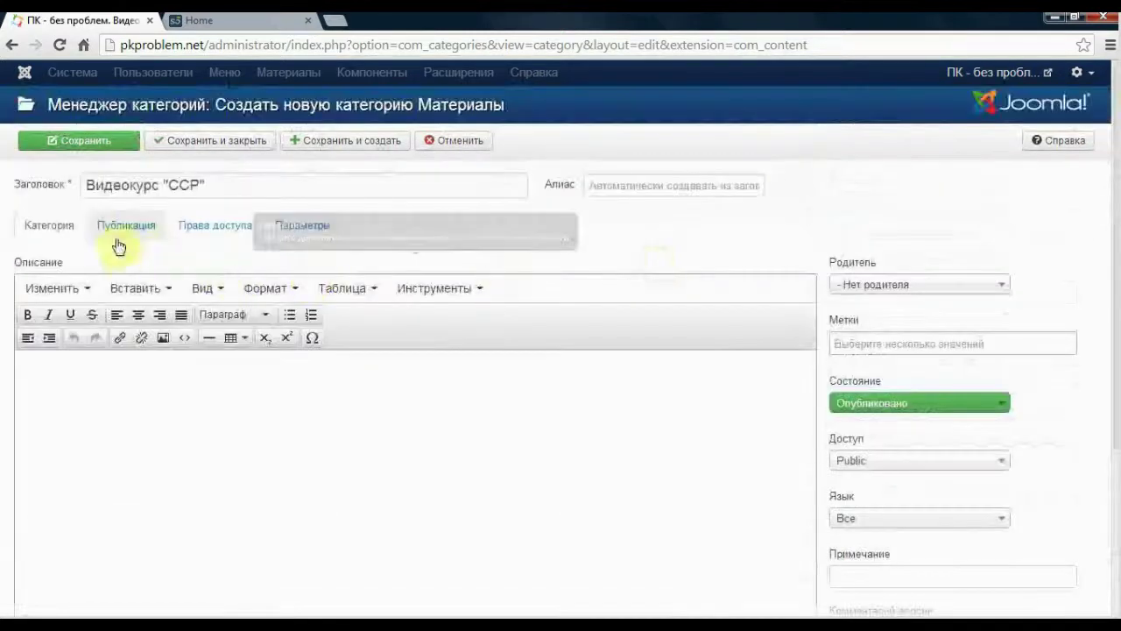
left_click(167, 146)
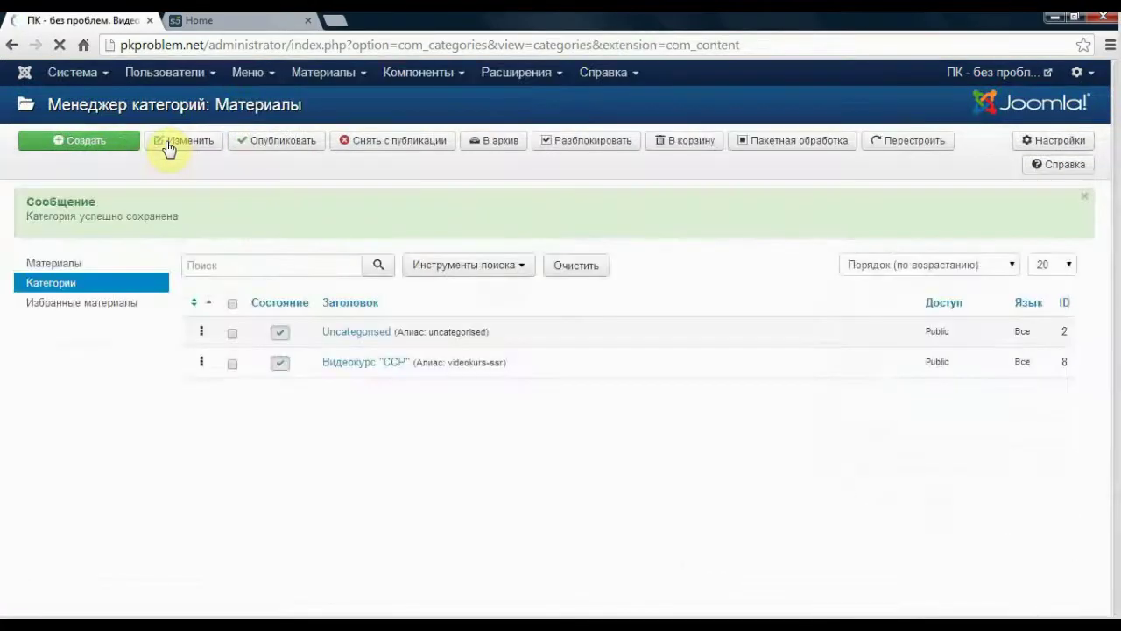
Assign the article "Какой движок выбрать для сайта" to the category Видеокурс "ССР", and save and close it
left_click(70, 263)
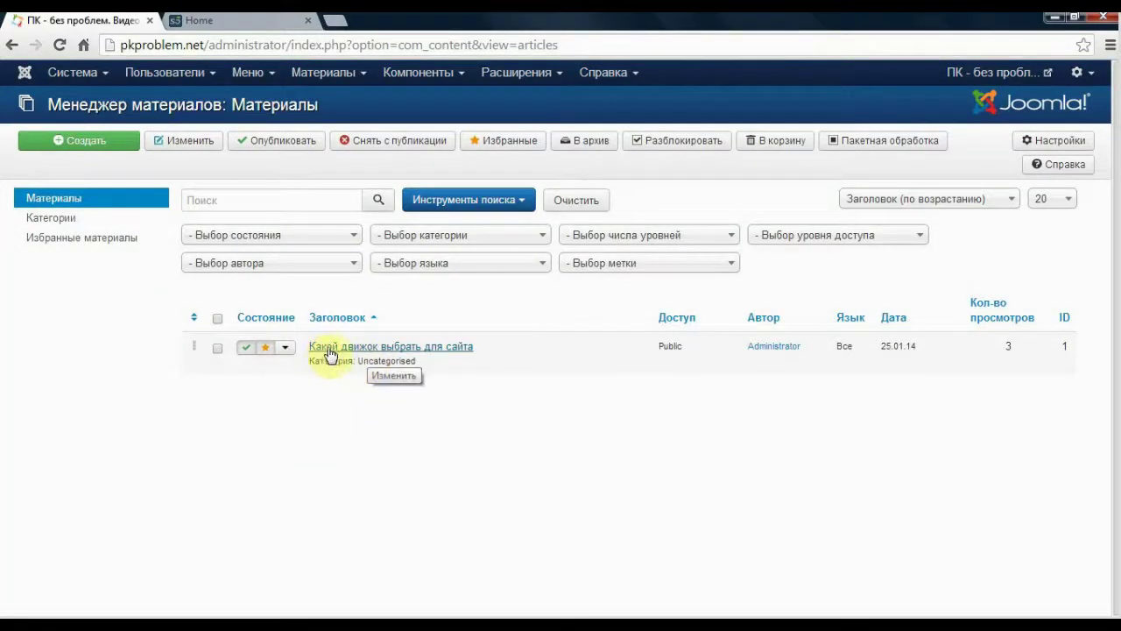
left_click(390, 349)
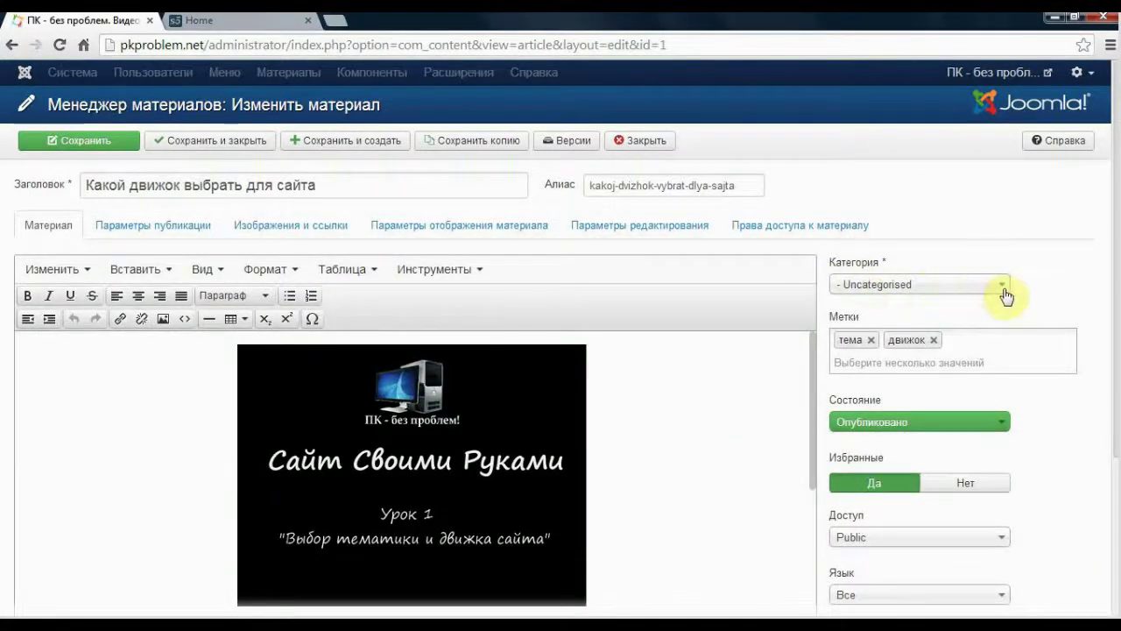
left_click(1005, 294)
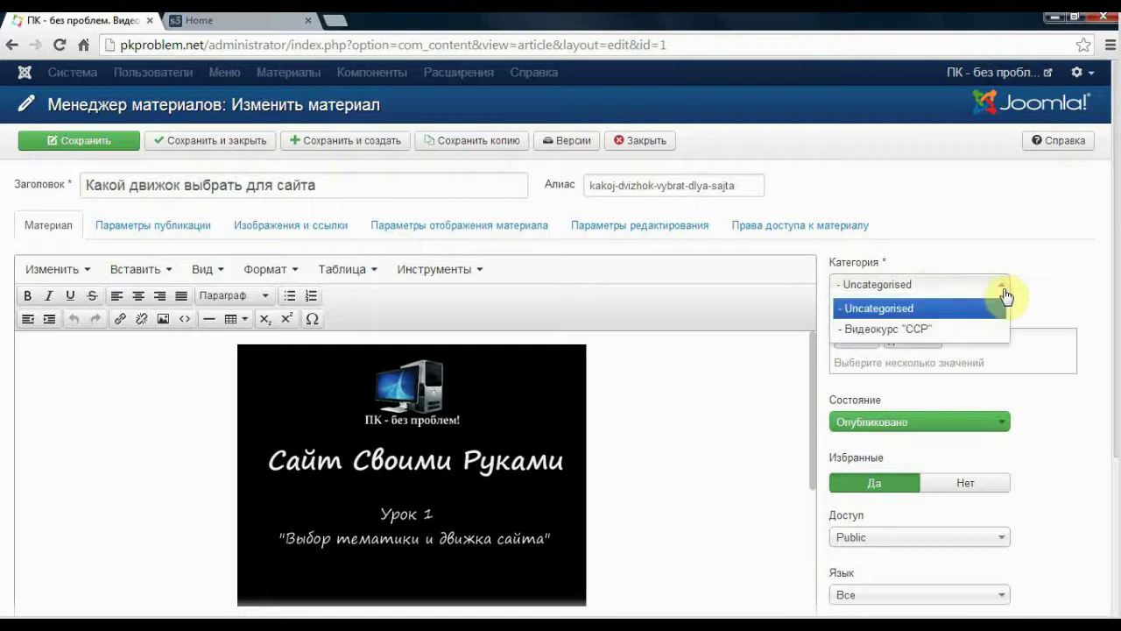
left_click(889, 331)
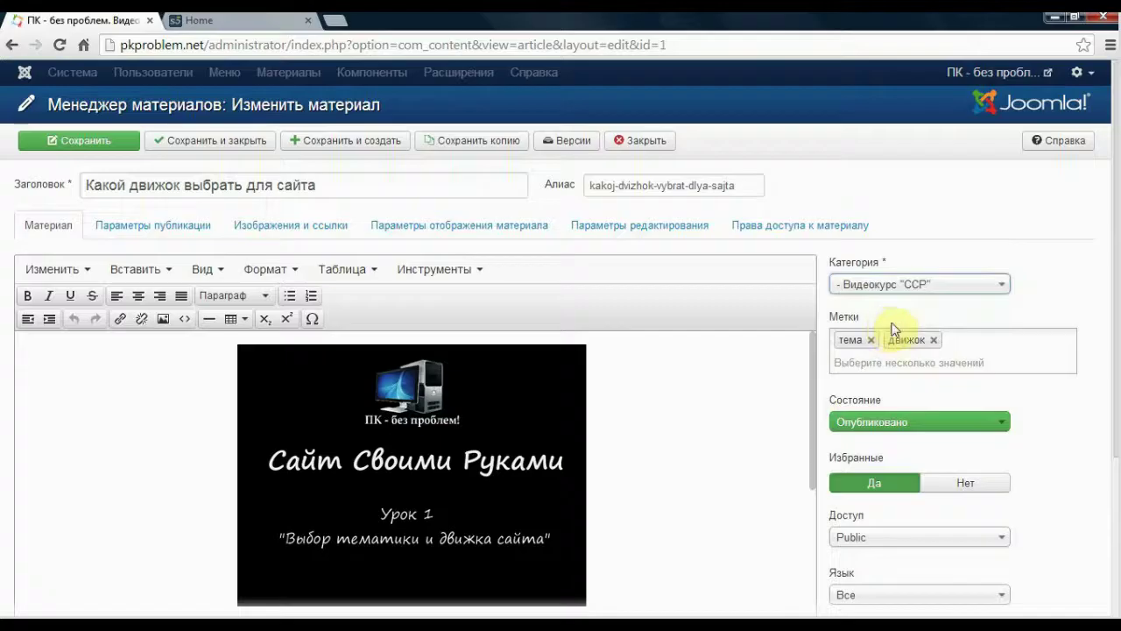
left_click(189, 149)
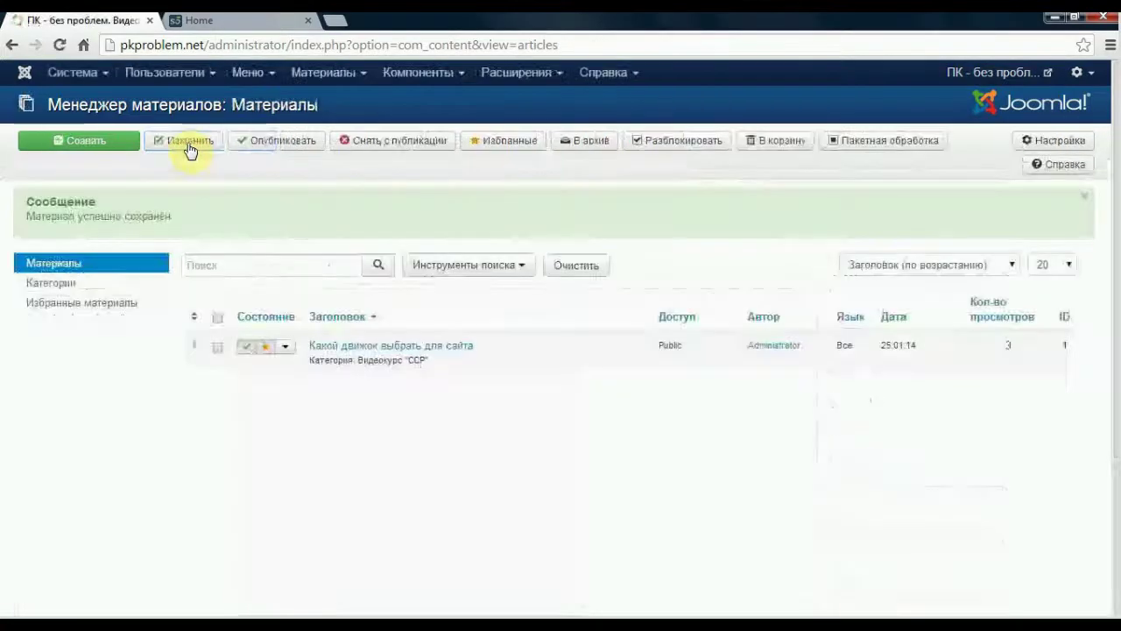